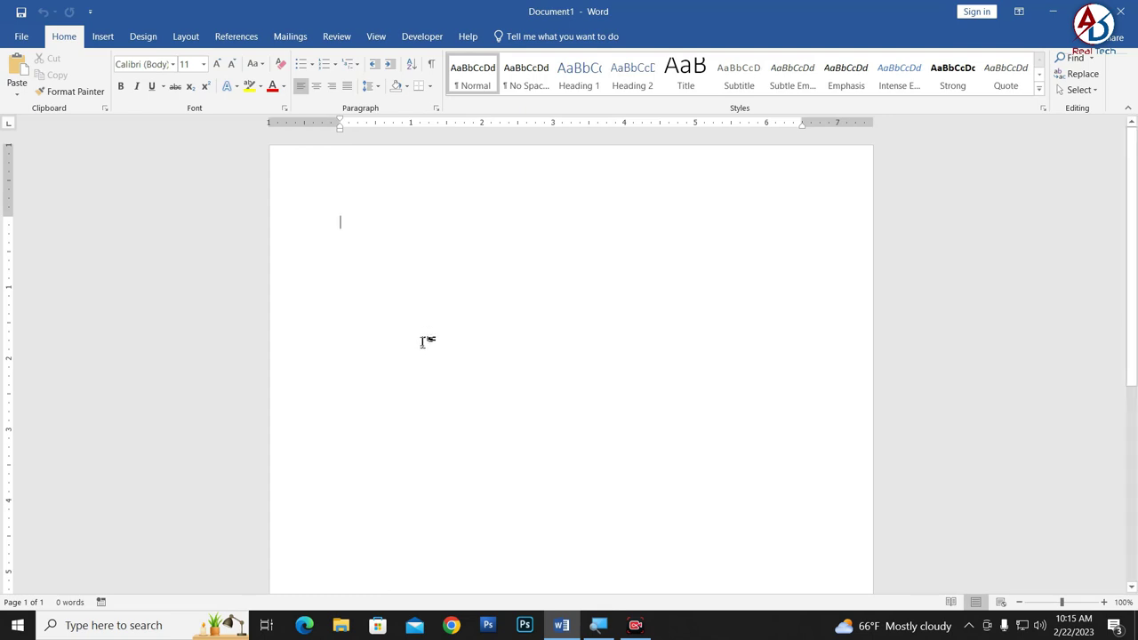
# Set the top, bottom, left and right page margins to 0.1 inch in Custom Margins.
pyautogui.click(193, 39)
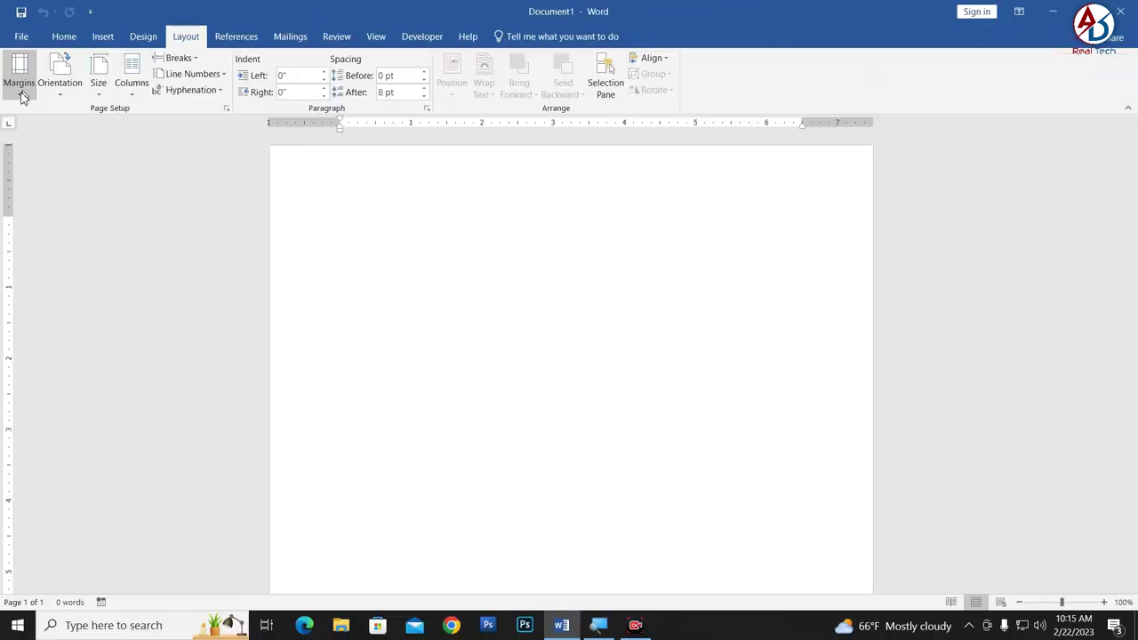
pyautogui.click(23, 96)
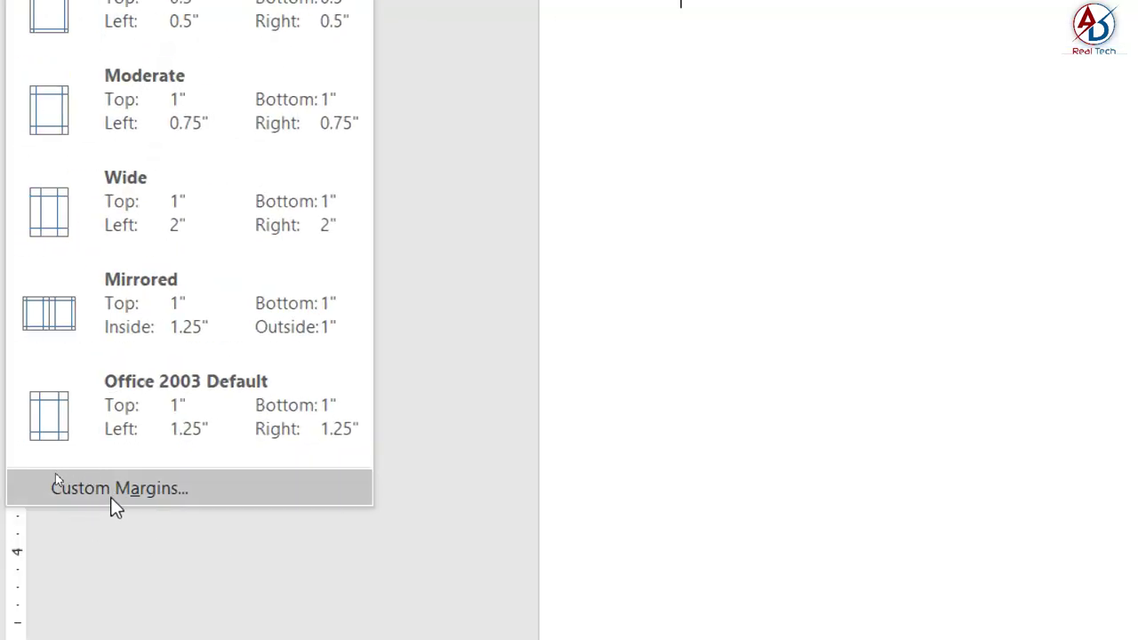
pyautogui.click(90, 495)
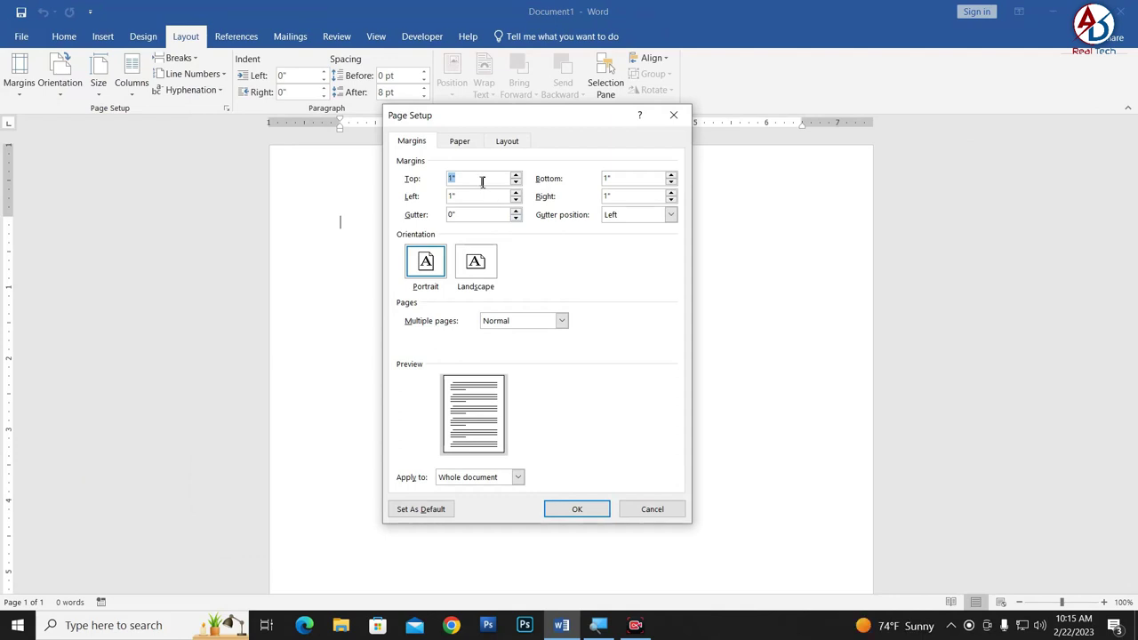
pyautogui.write('0.1')
pyautogui.press('Tab')
pyautogui.write('0.1')
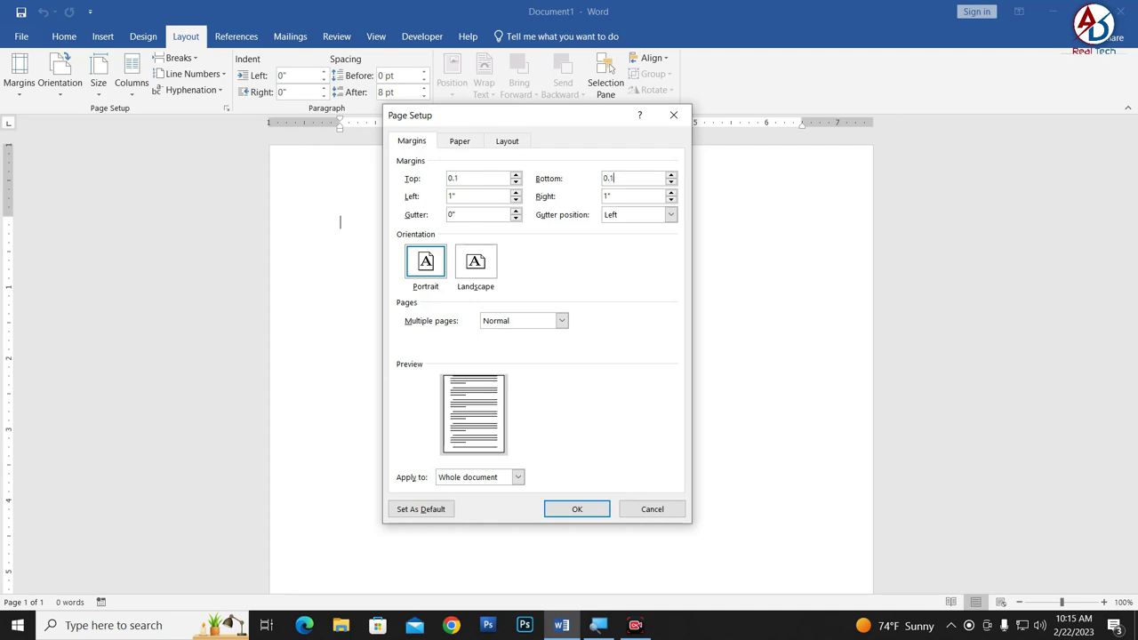
pyautogui.press('Tab')
pyautogui.write('0.1')
pyautogui.press('Tab')
pyautogui.write('0.')
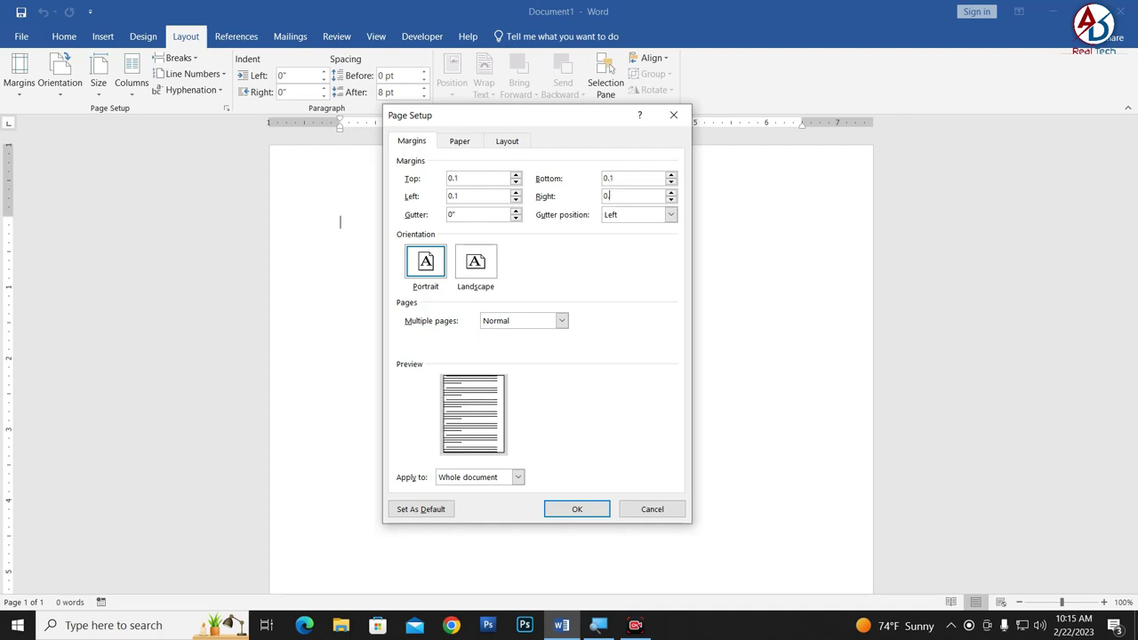
pyautogui.write('1')
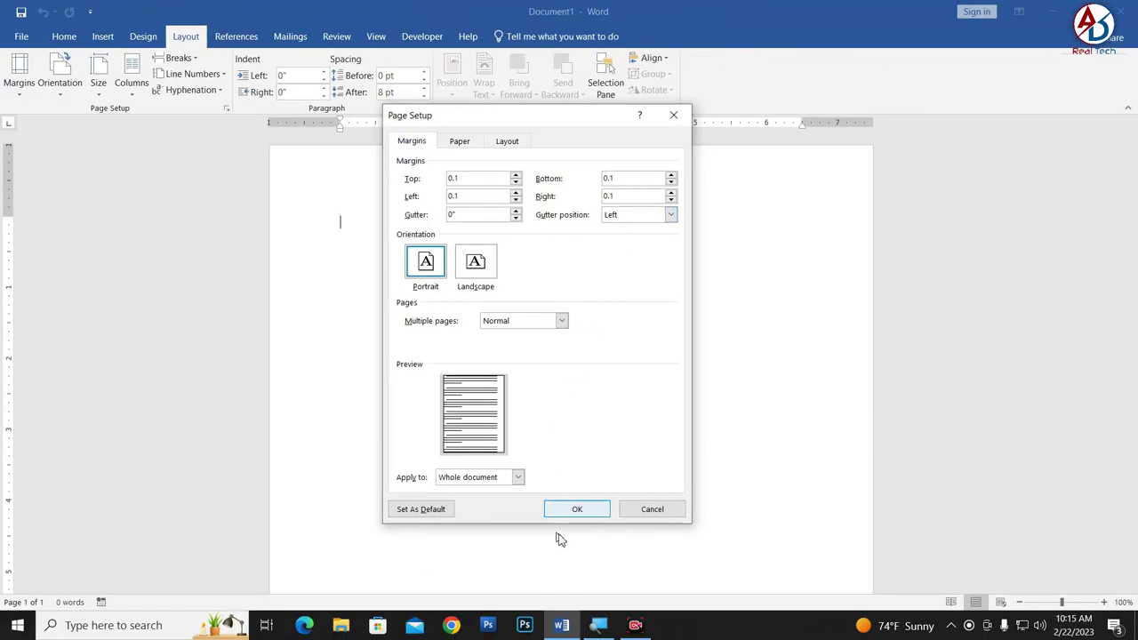
pyautogui.click(574, 510)
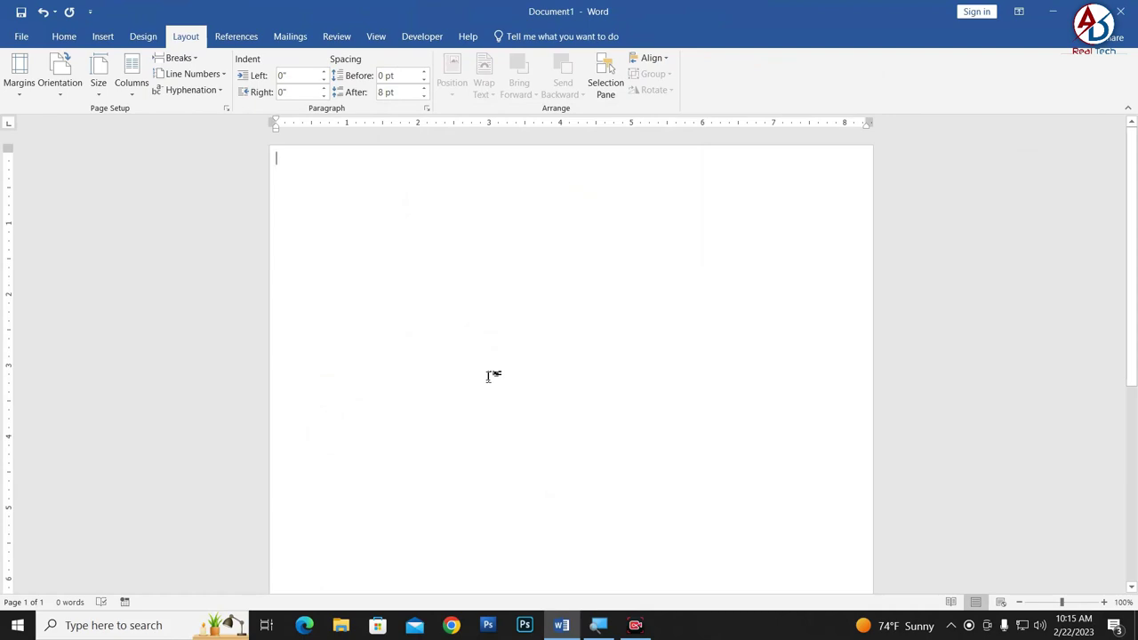
# Give the page a custom paper size of width 2 and height 2.
pyautogui.click(99, 85)
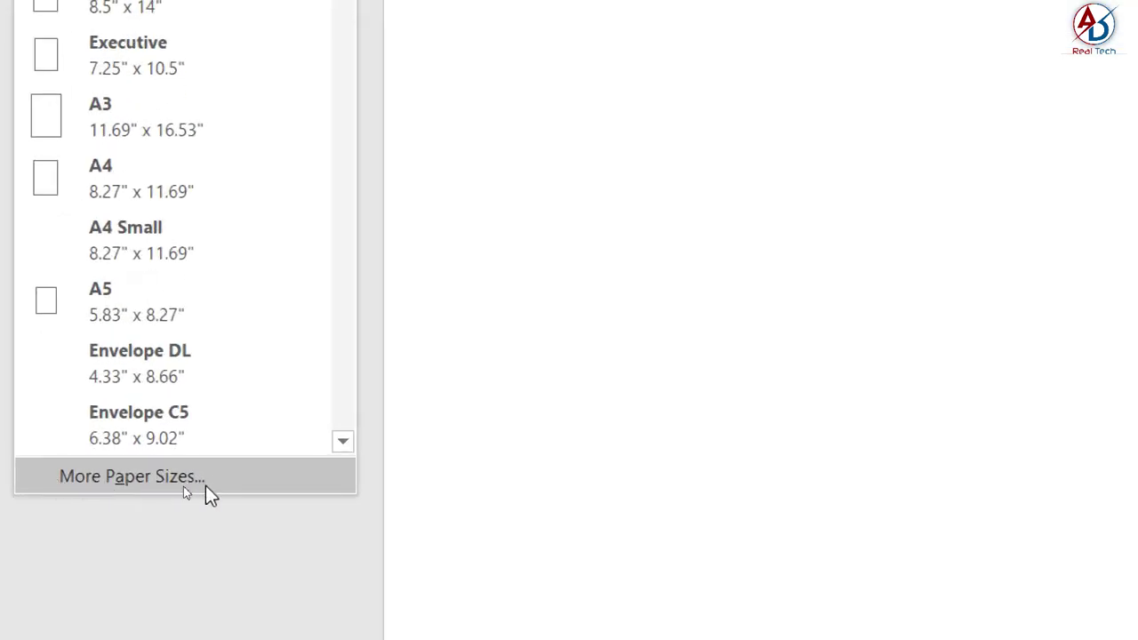
pyautogui.click(207, 485)
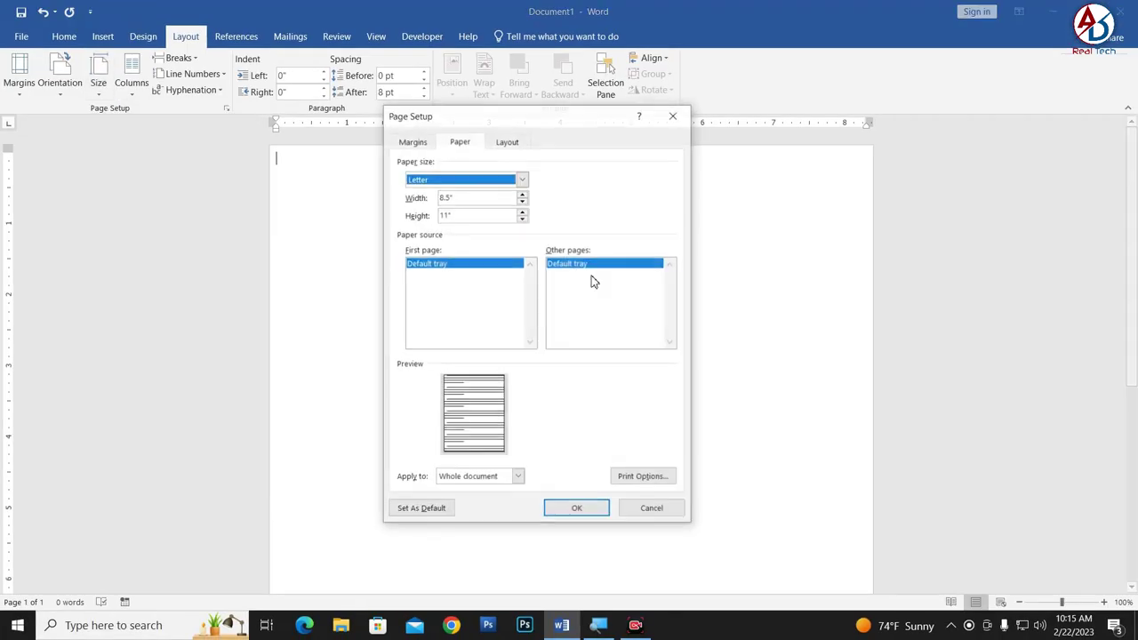
pyautogui.doubleClick(480, 199)
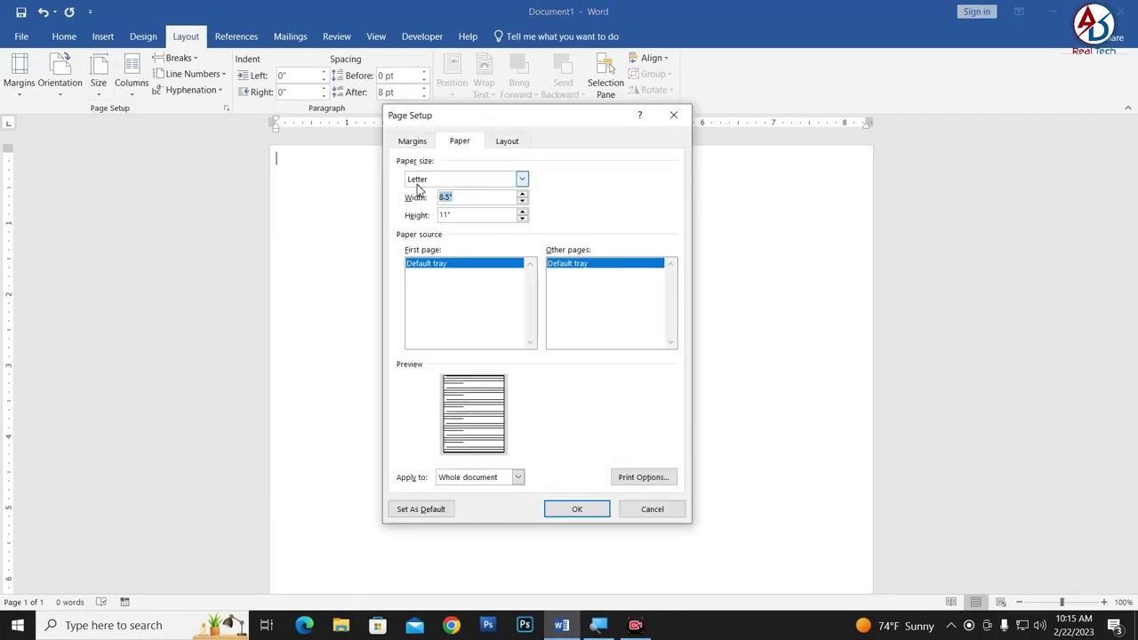
pyautogui.write('2')
pyautogui.press('Tab')
pyautogui.write('2')
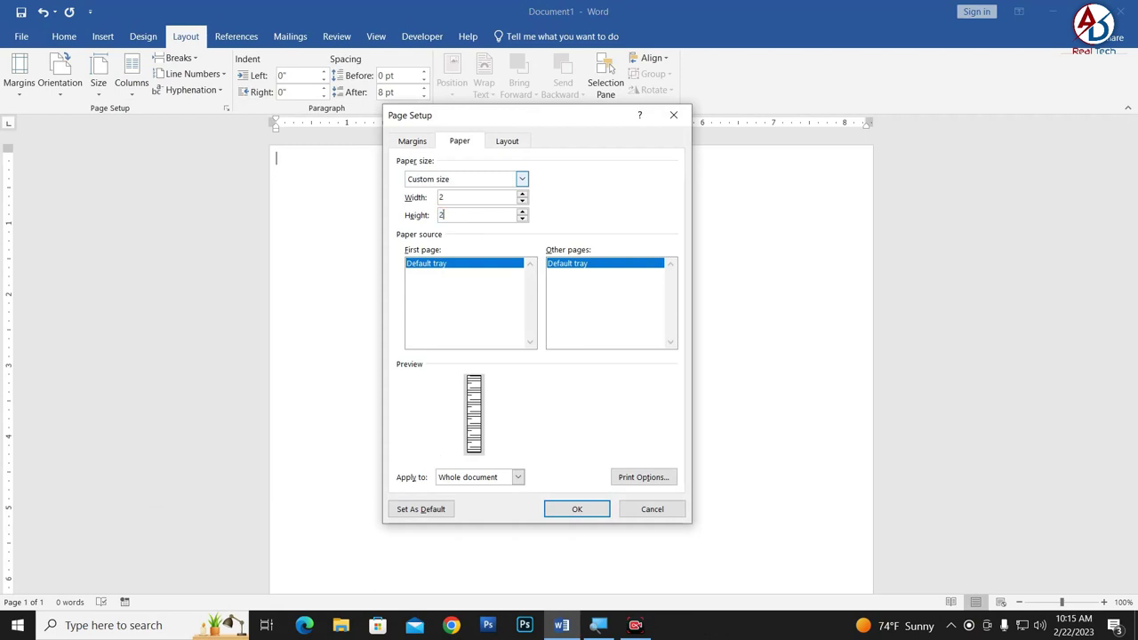
pyautogui.press('Tab')
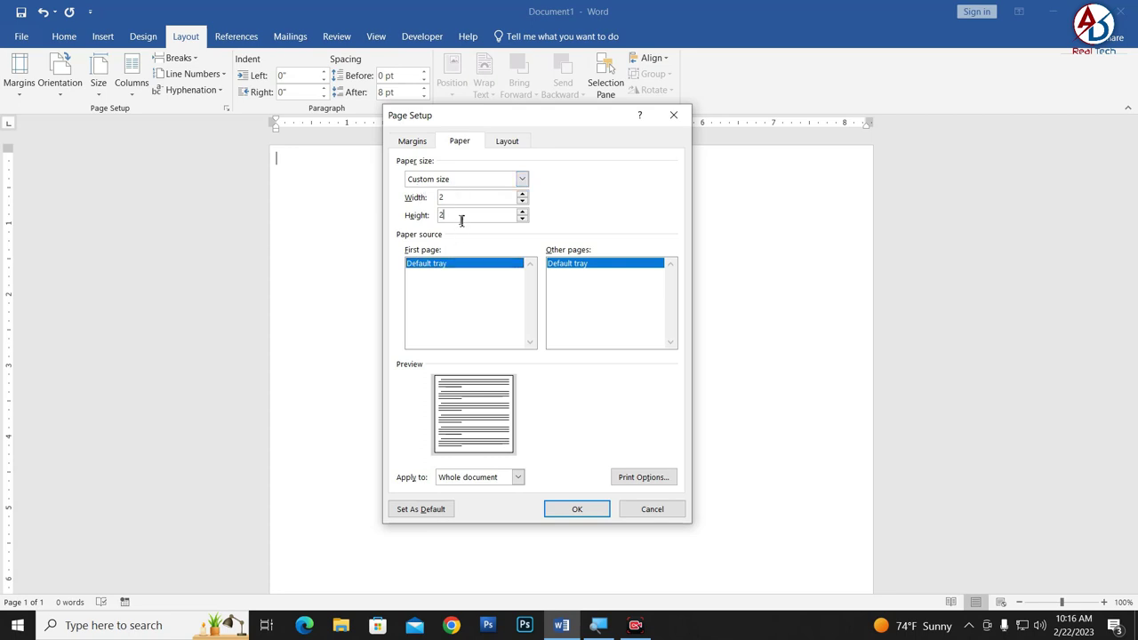
pyautogui.click(463, 221)
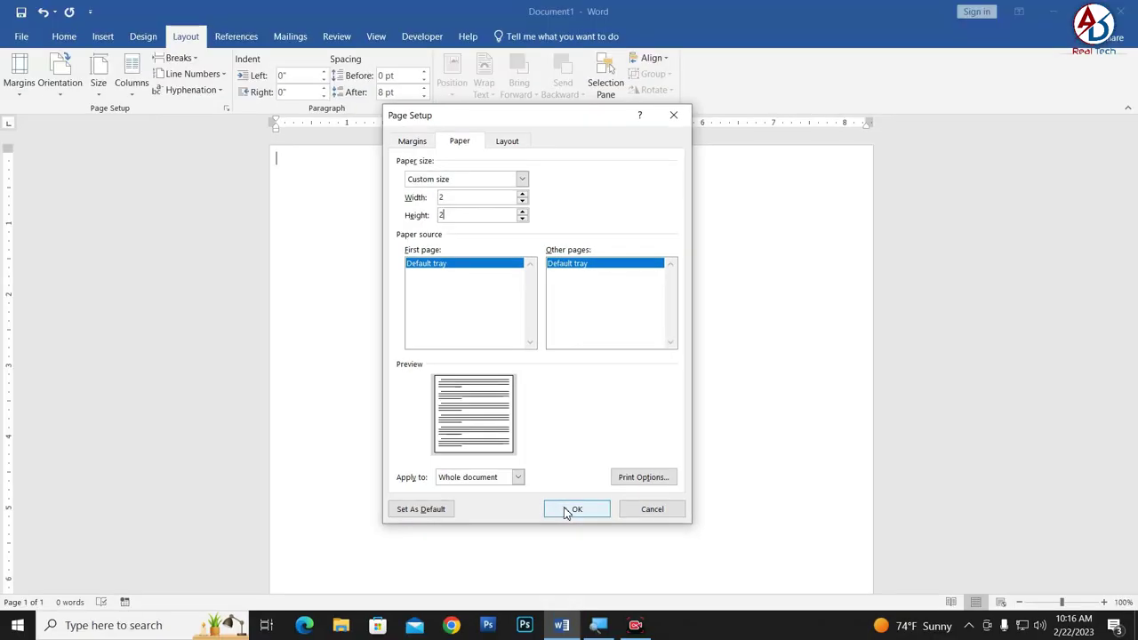
pyautogui.click(565, 513)
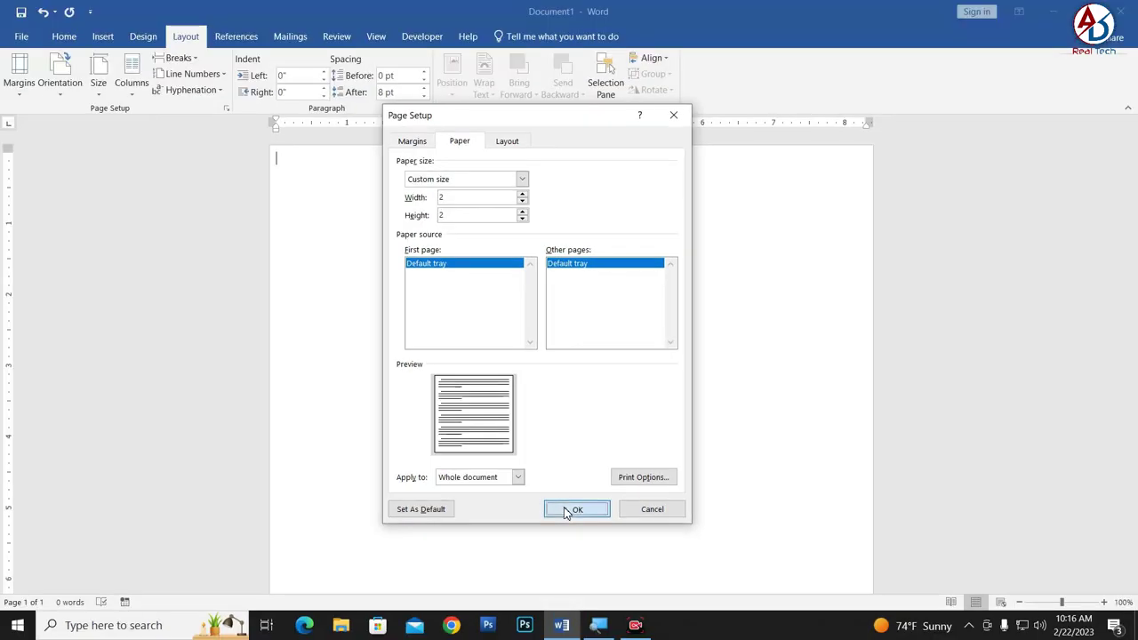
# Zoom in to about 280% so the square page fills the window.
pyautogui.scroll(10, 571, 400)
pyautogui.scroll(8, 571, 400)
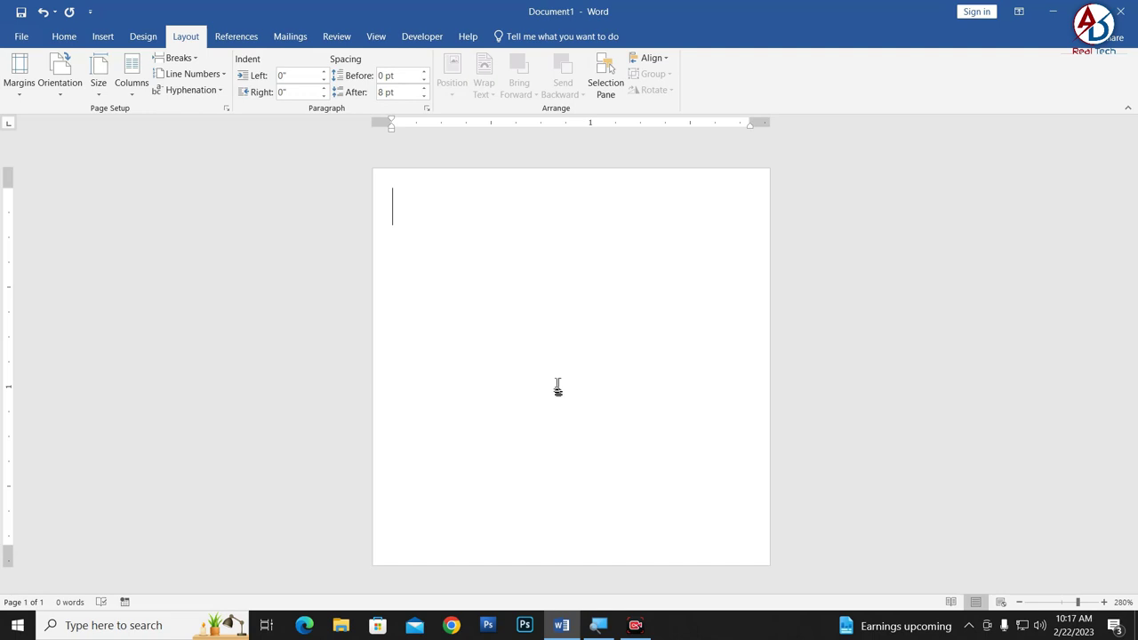
# Draw a 32-point star shape and enlarge it to fill most of the square page.
pyautogui.click(102, 37)
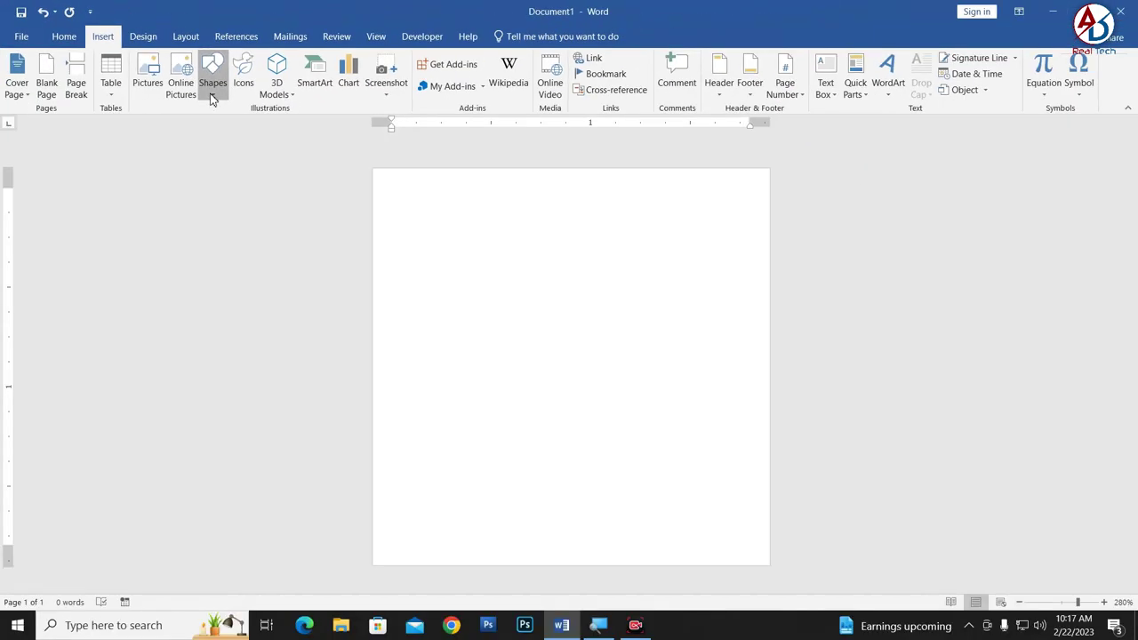
pyautogui.click(212, 96)
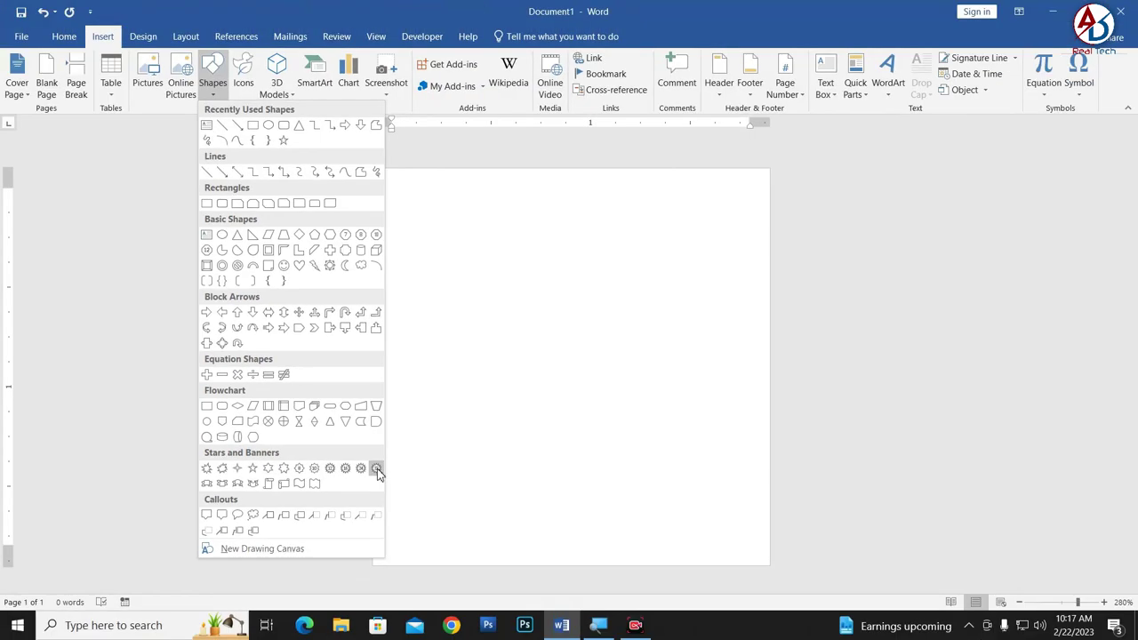
pyautogui.click(375, 469)
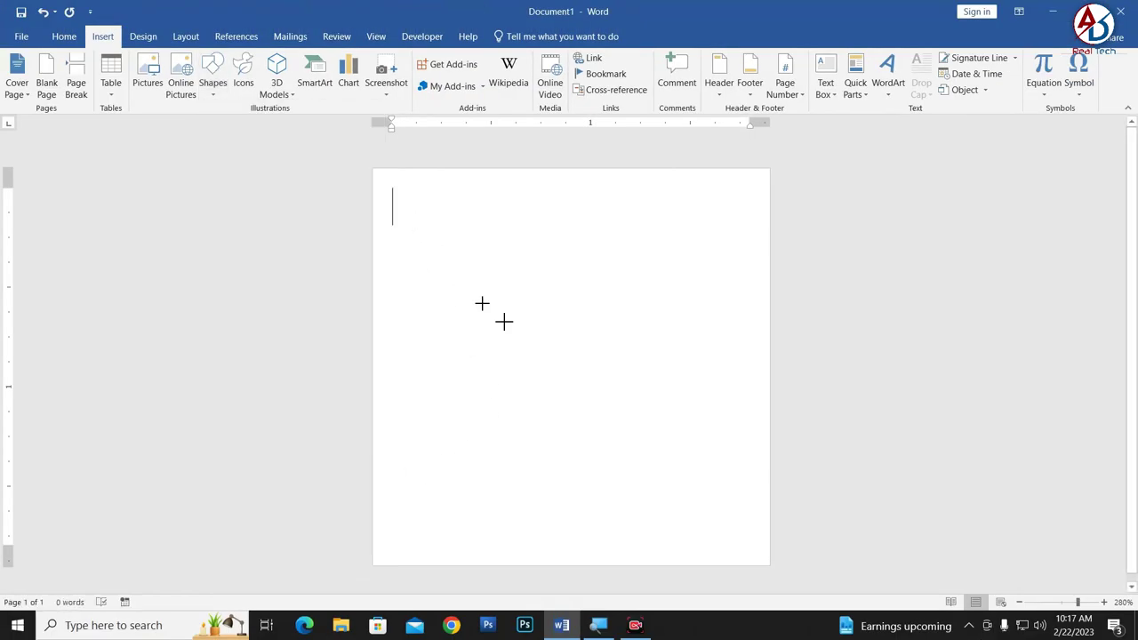
pyautogui.moveTo(405, 215); pyautogui.dragTo(734, 490)
pyautogui.moveTo(640, 445)
pyautogui.mouseDown()
pyautogui.moveTo(593, 403)
pyautogui.moveTo(604, 399)
pyautogui.mouseUp()
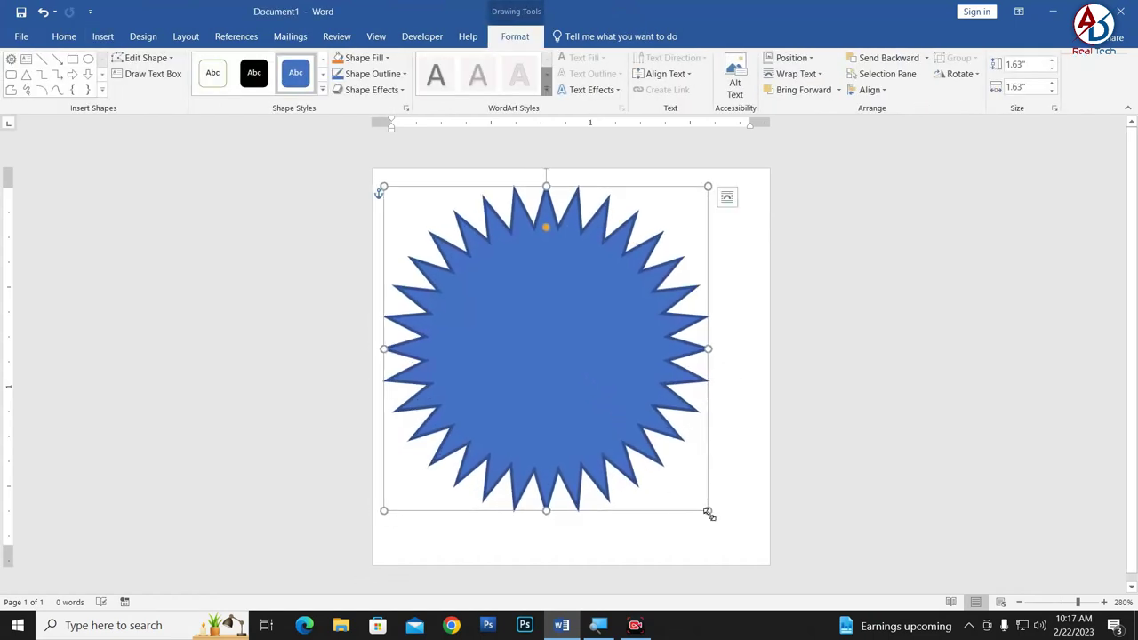
pyautogui.moveTo(707, 511); pyautogui.dragTo(753, 549)
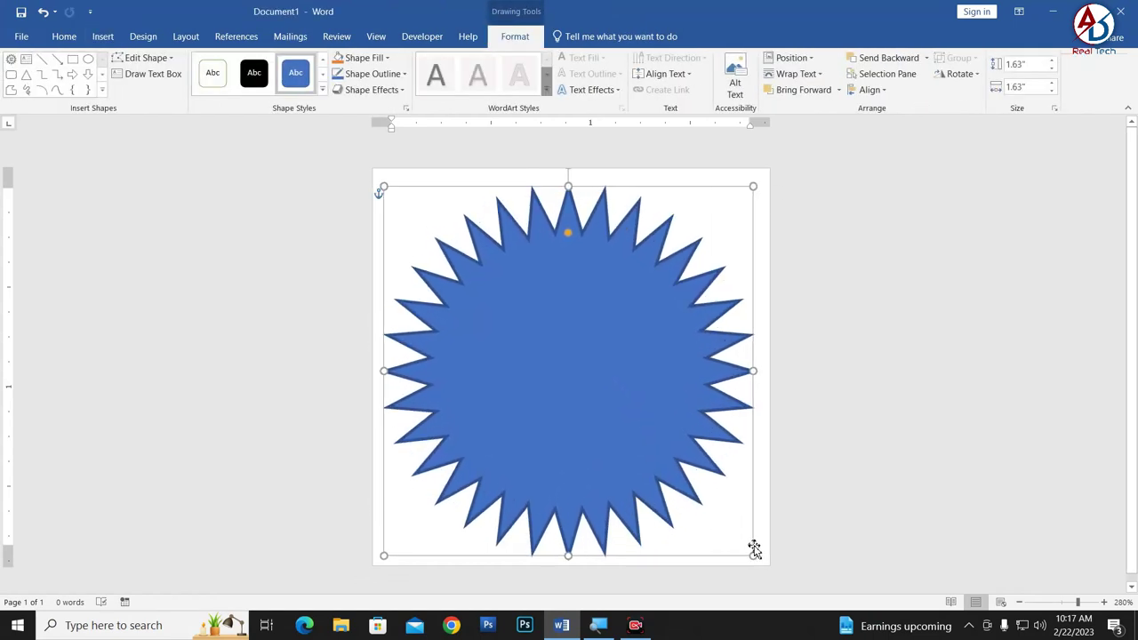
# Centre the star horizontally and vertically on the page, enlarging it slightly.
pyautogui.click(869, 89)
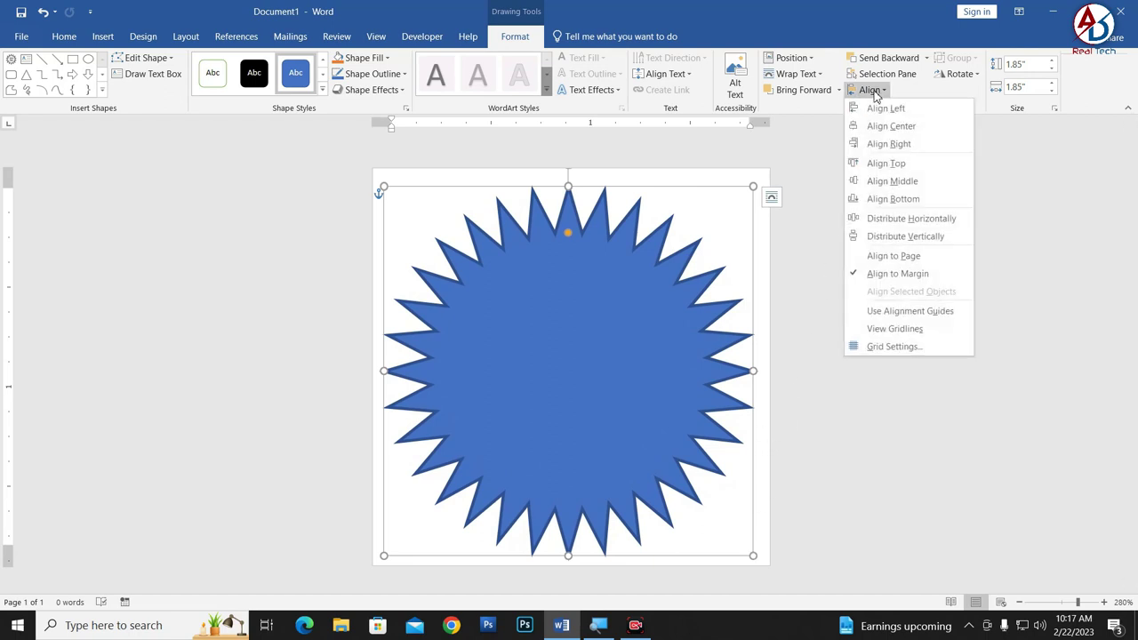
pyautogui.click(892, 124)
pyautogui.click(874, 91)
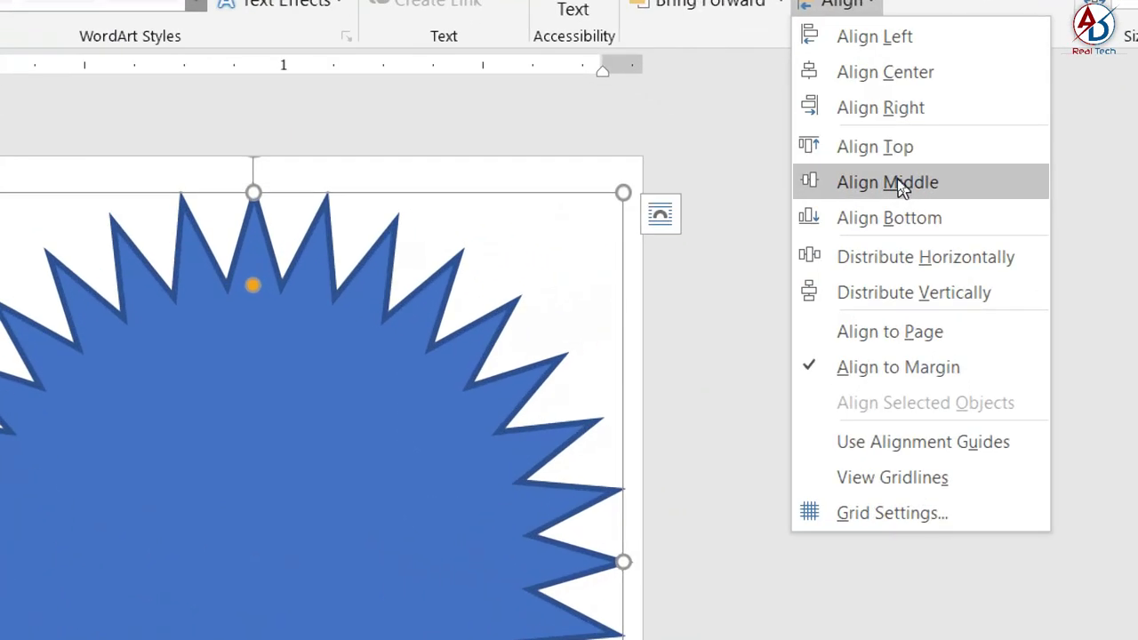
pyautogui.click(896, 181)
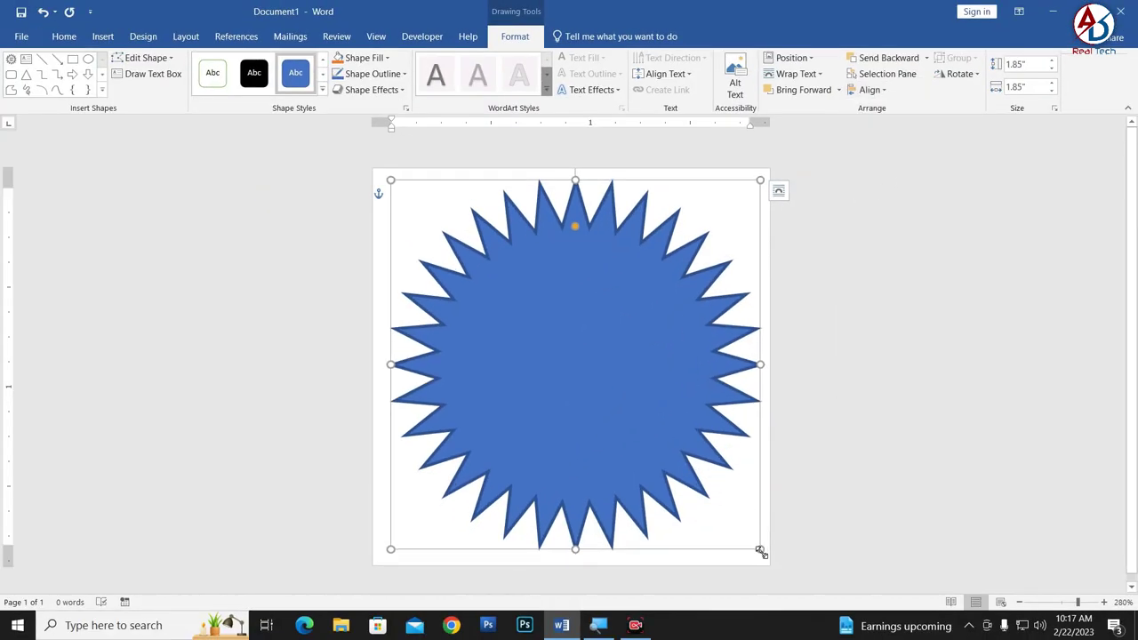
pyautogui.moveTo(759, 550); pyautogui.dragTo(760, 550)
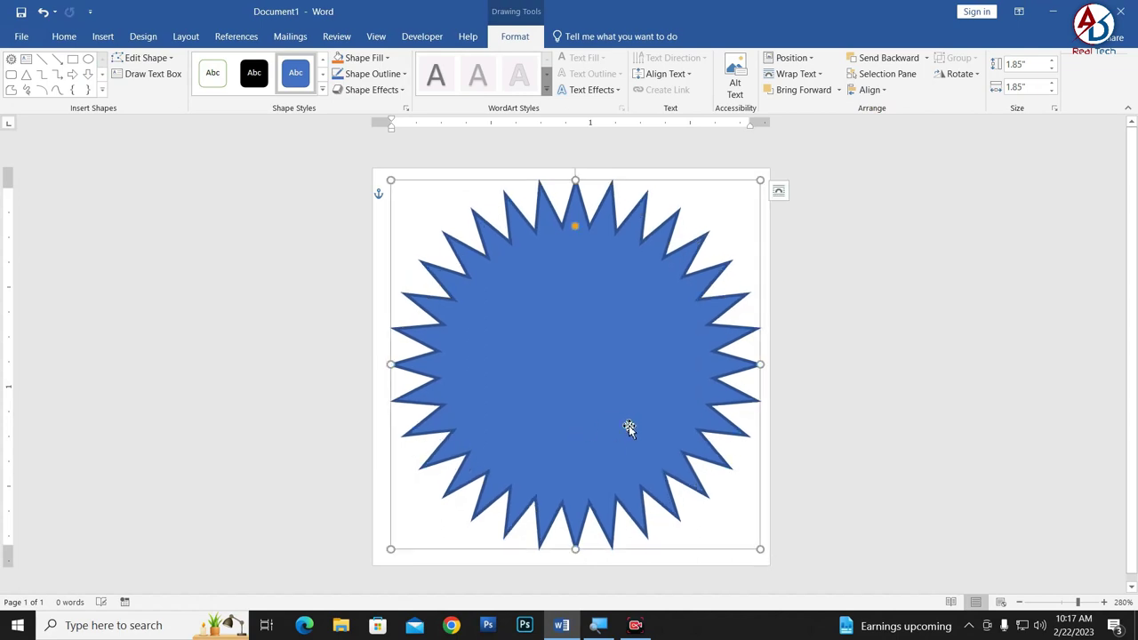
pyautogui.click(869, 90)
pyautogui.click(879, 122)
# Make the star's spikes shallower using its adjustment handle.
pyautogui.click(723, 462)
pyautogui.click(560, 402)
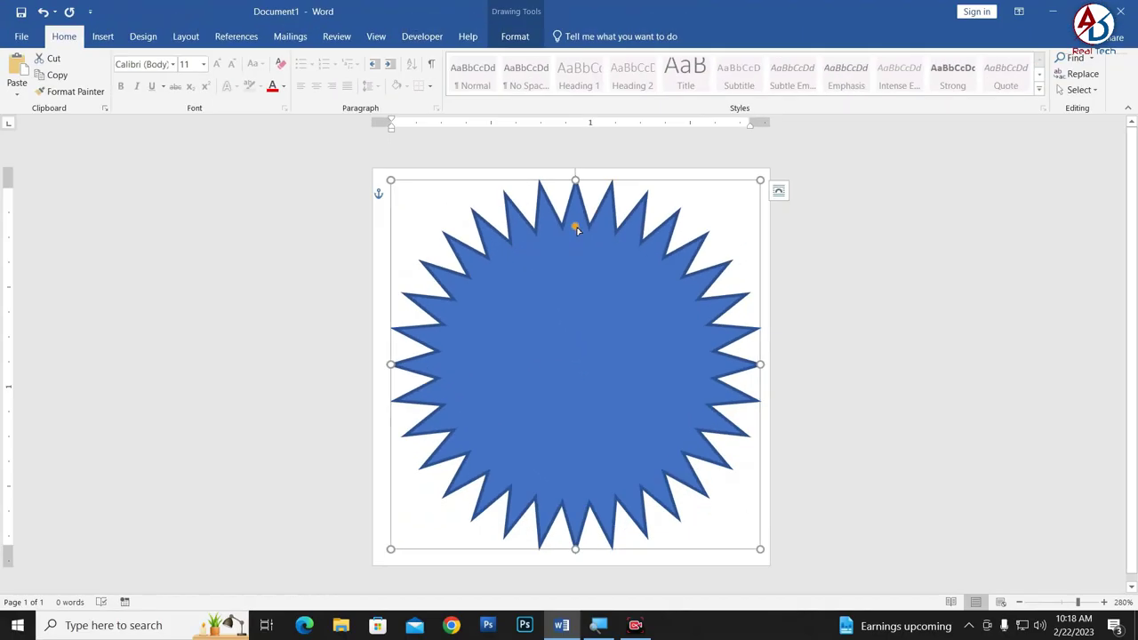
pyautogui.moveTo(576, 229); pyautogui.dragTo(571, 204)
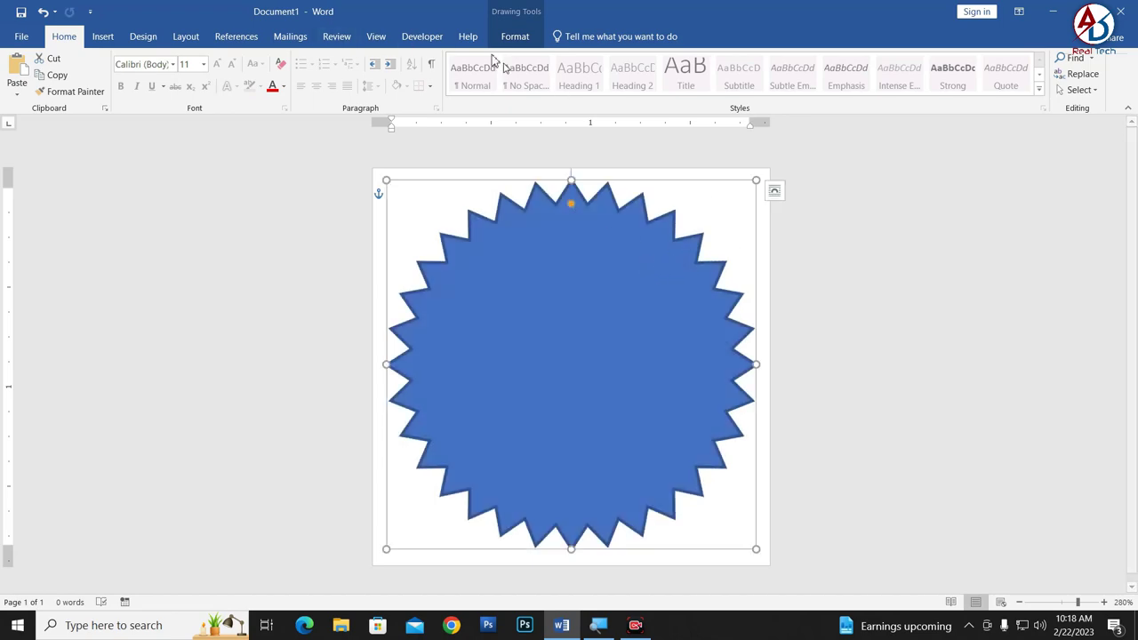
# Remove the starburst's outline and fill it with solid black.
pyautogui.click(515, 37)
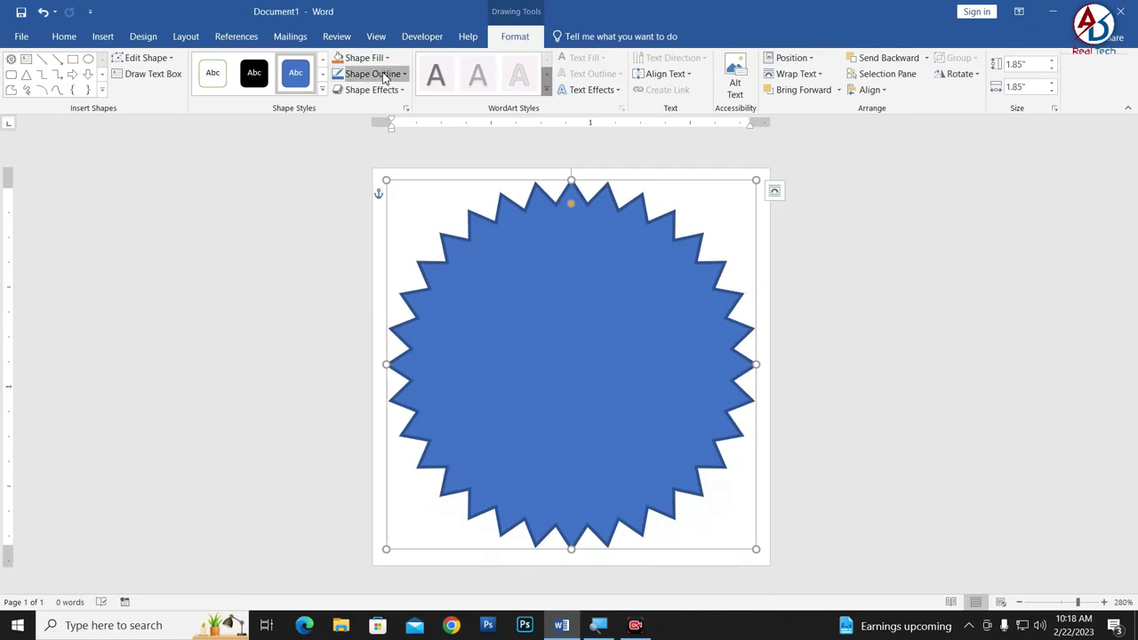
pyautogui.click(378, 74)
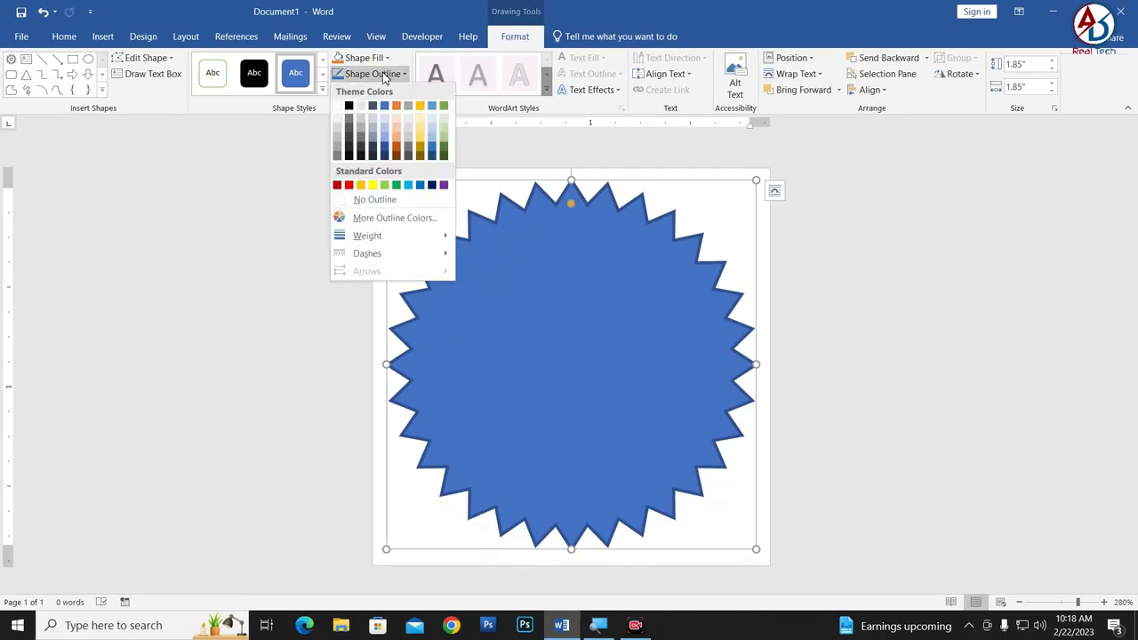
pyautogui.click(374, 200)
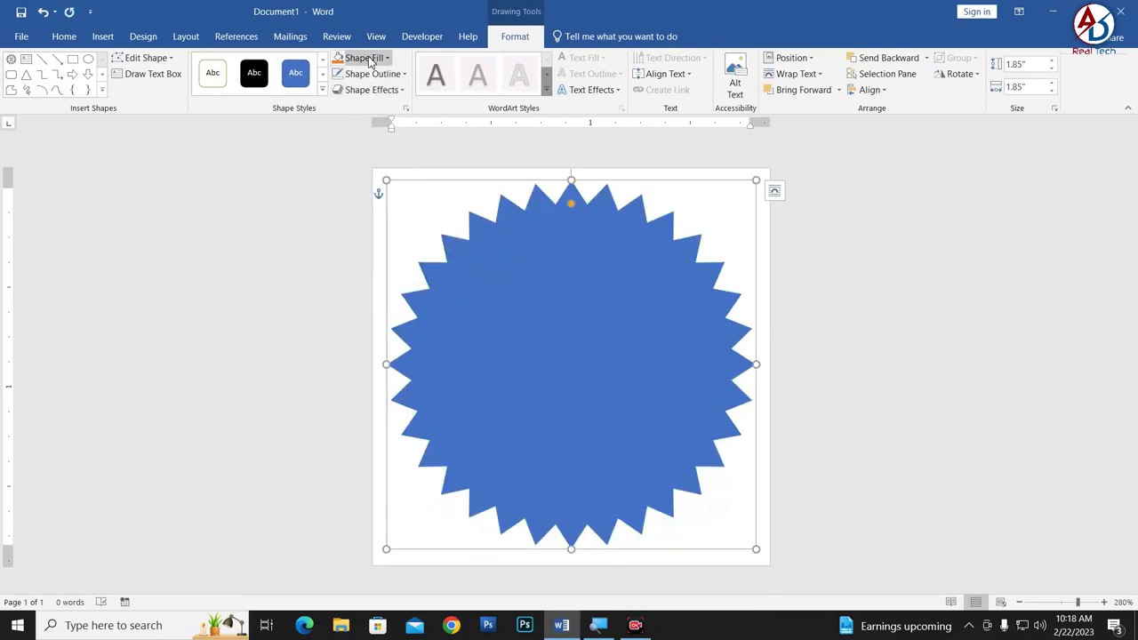
pyautogui.click(367, 57)
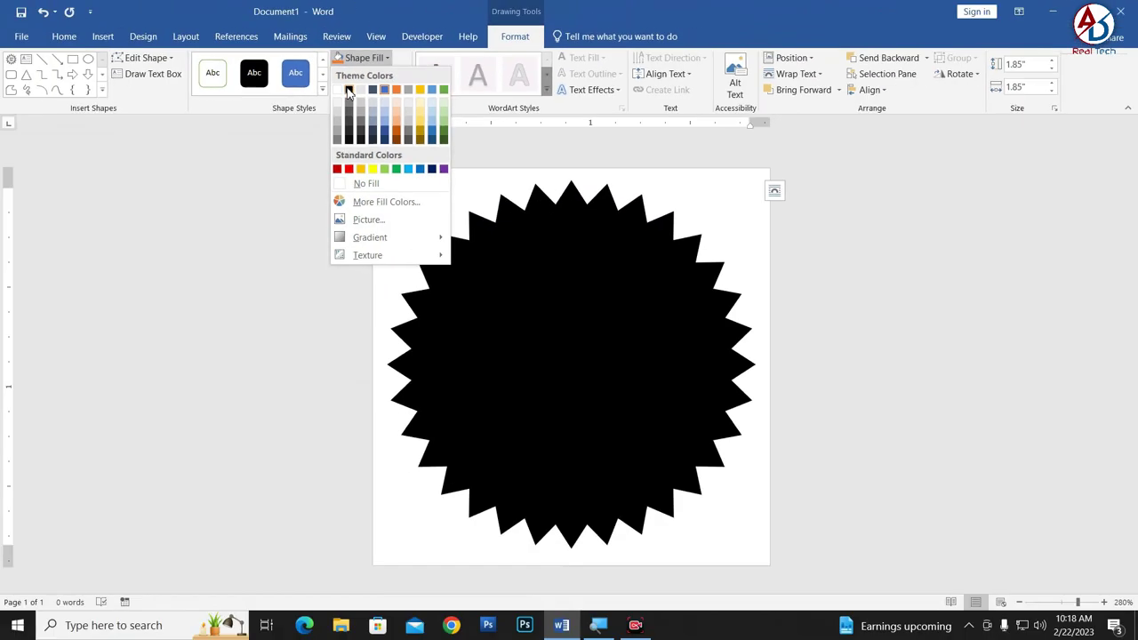
pyautogui.click(353, 94)
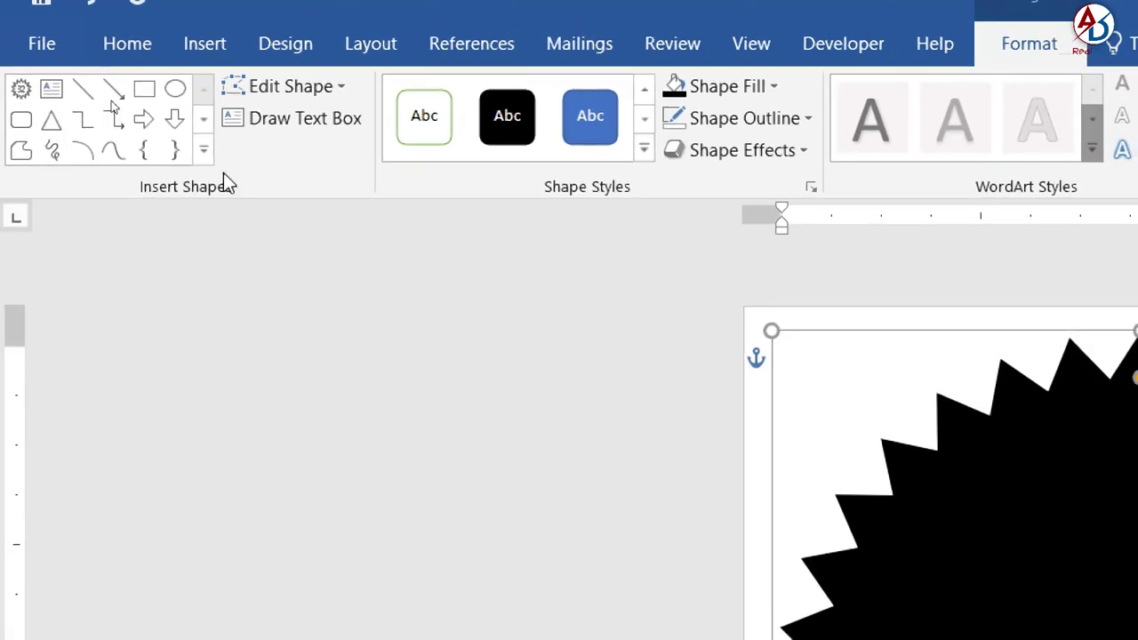
# Draw an oval circle over the starburst and centre it horizontally and vertically.
pyautogui.click(206, 151)
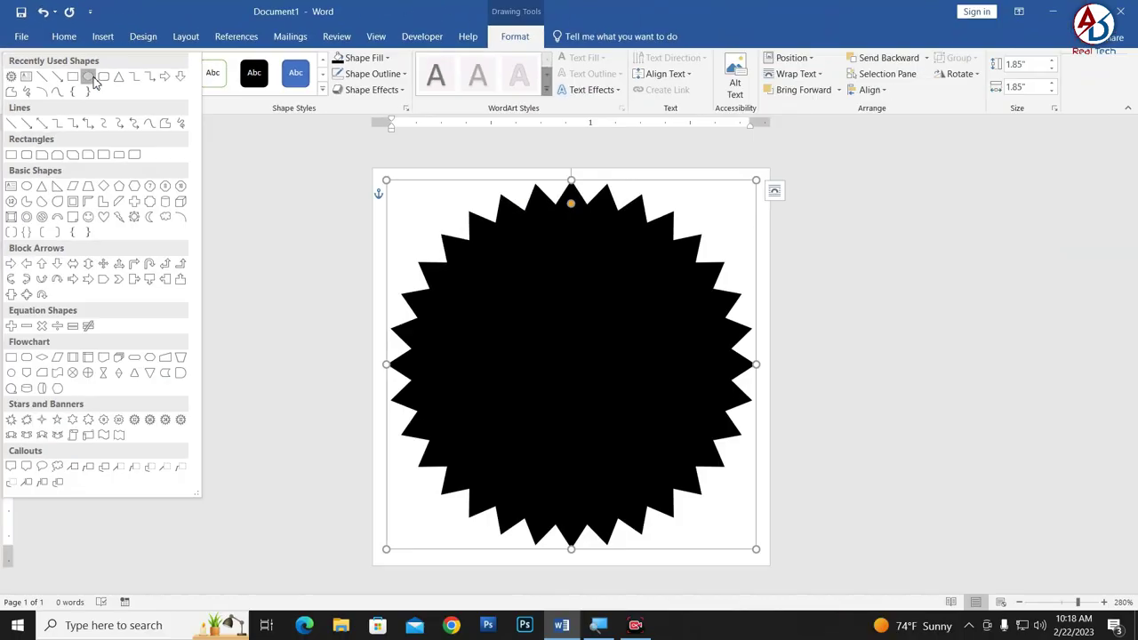
pyautogui.click(178, 125)
pyautogui.moveTo(463, 257); pyautogui.dragTo(767, 507)
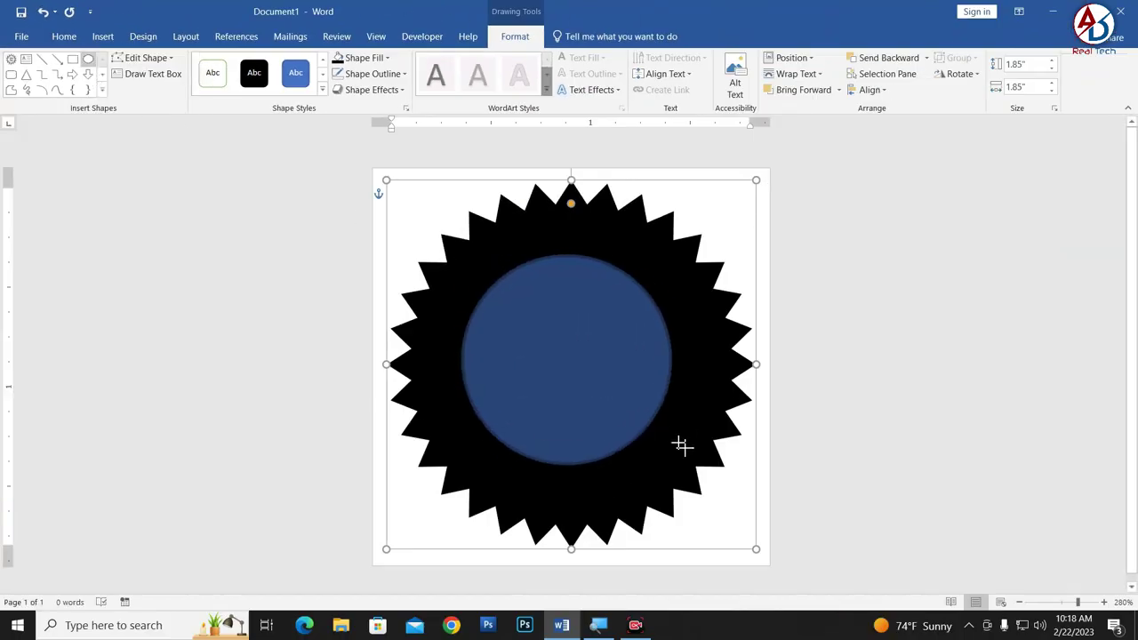
pyautogui.moveTo(670, 455)
pyautogui.mouseDown()
pyautogui.moveTo(607, 393)
pyautogui.moveTo(621, 399)
pyautogui.mouseUp()
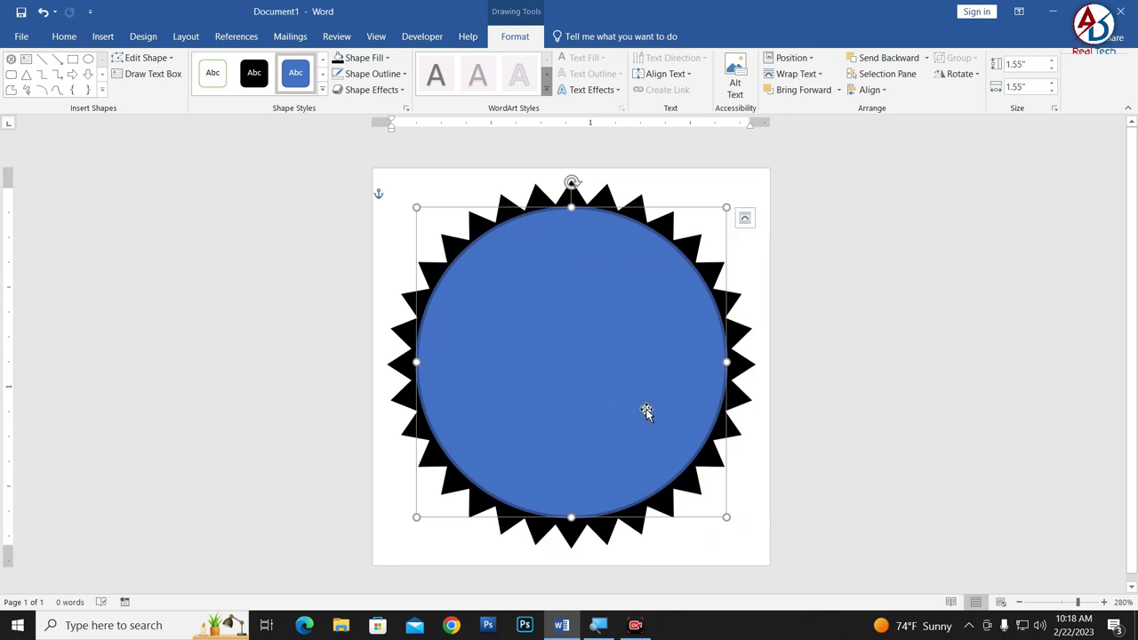
pyautogui.click(866, 89)
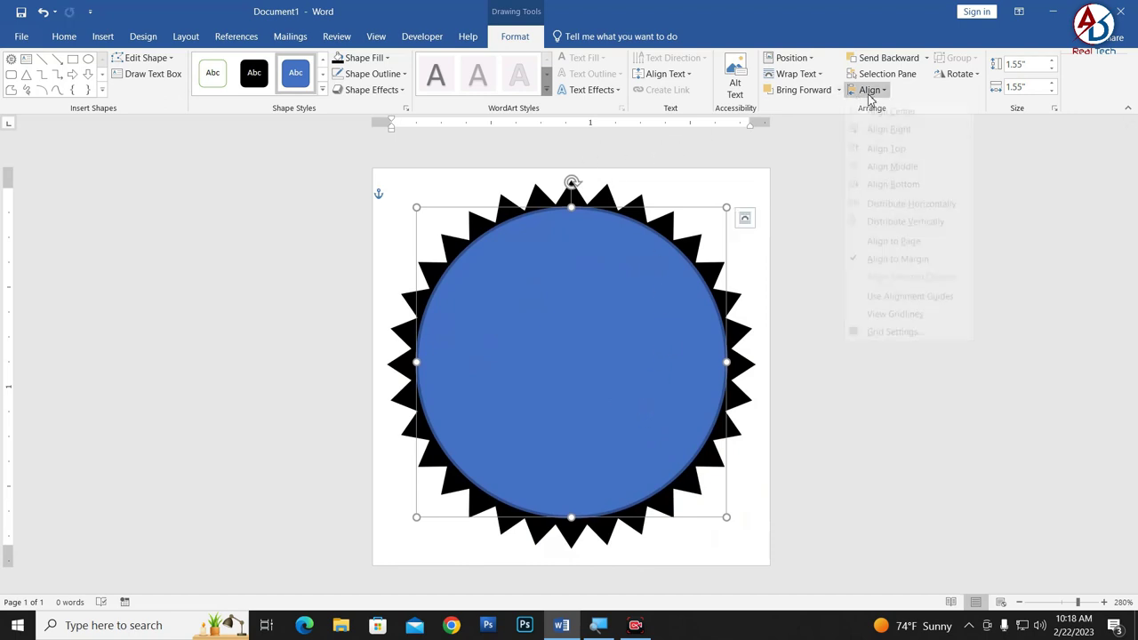
pyautogui.click(889, 126)
pyautogui.click(866, 89)
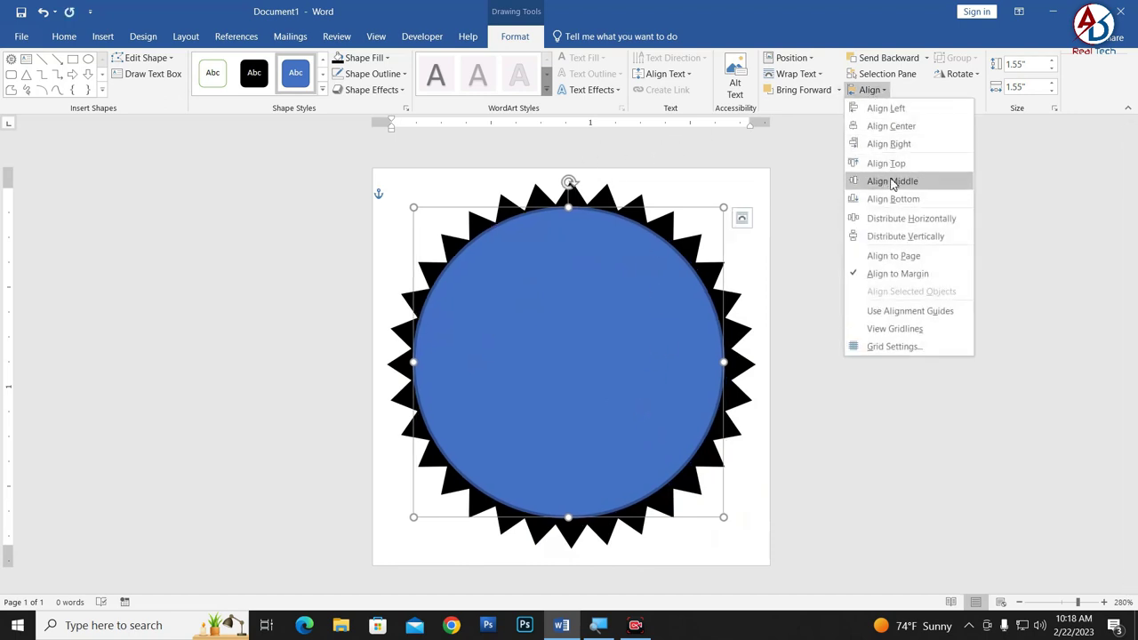
pyautogui.click(892, 180)
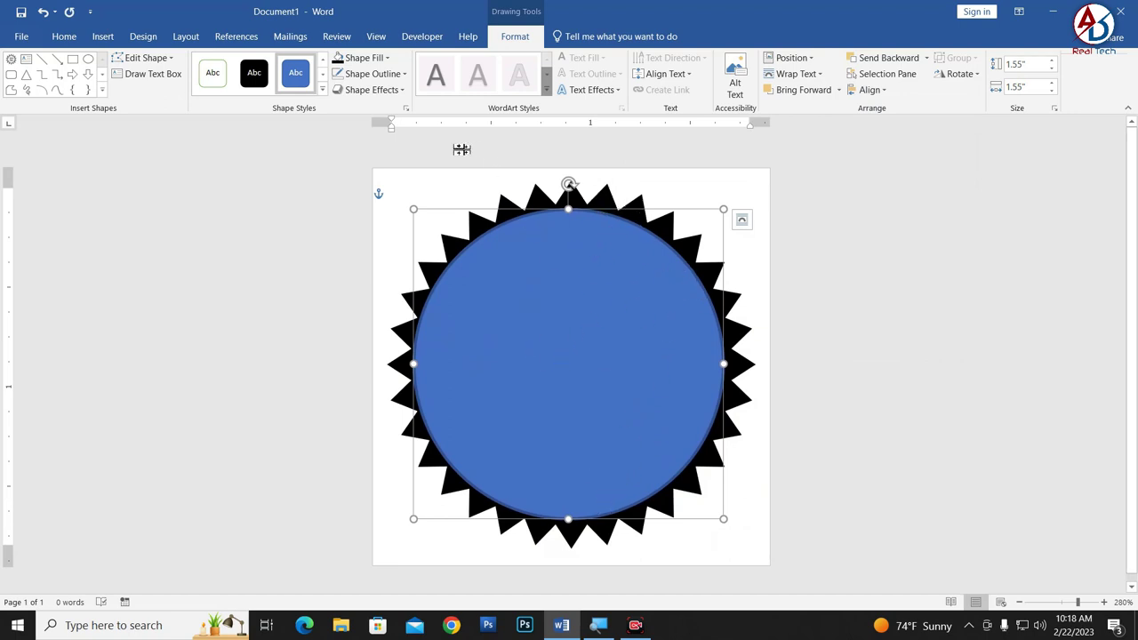
# Give the circle no outline and a white fill.
pyautogui.click(374, 73)
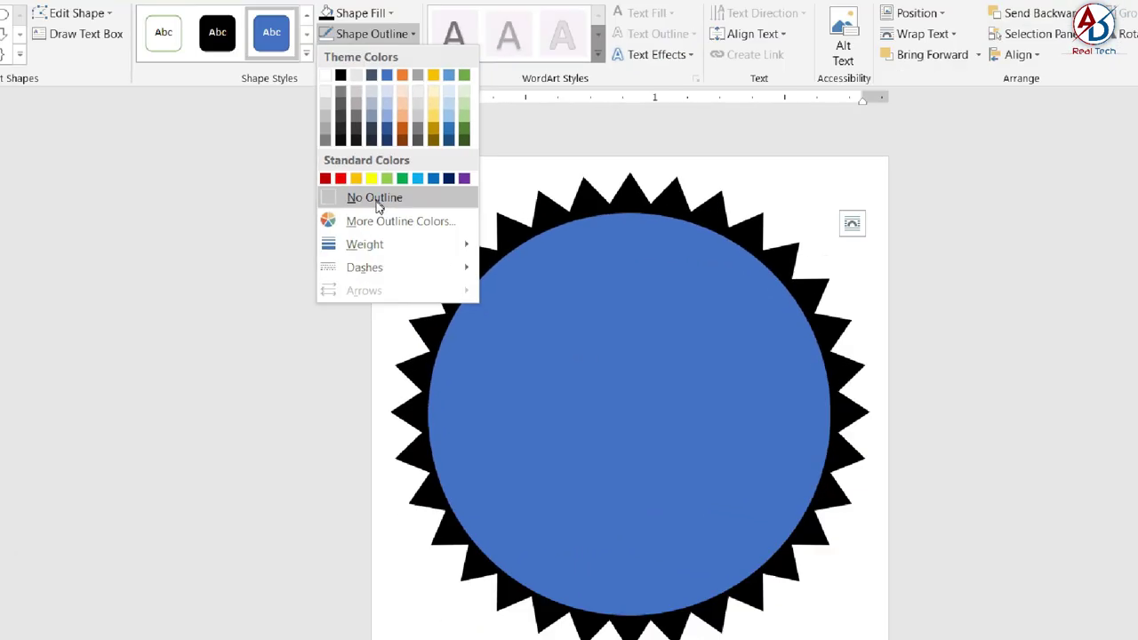
pyautogui.click(377, 203)
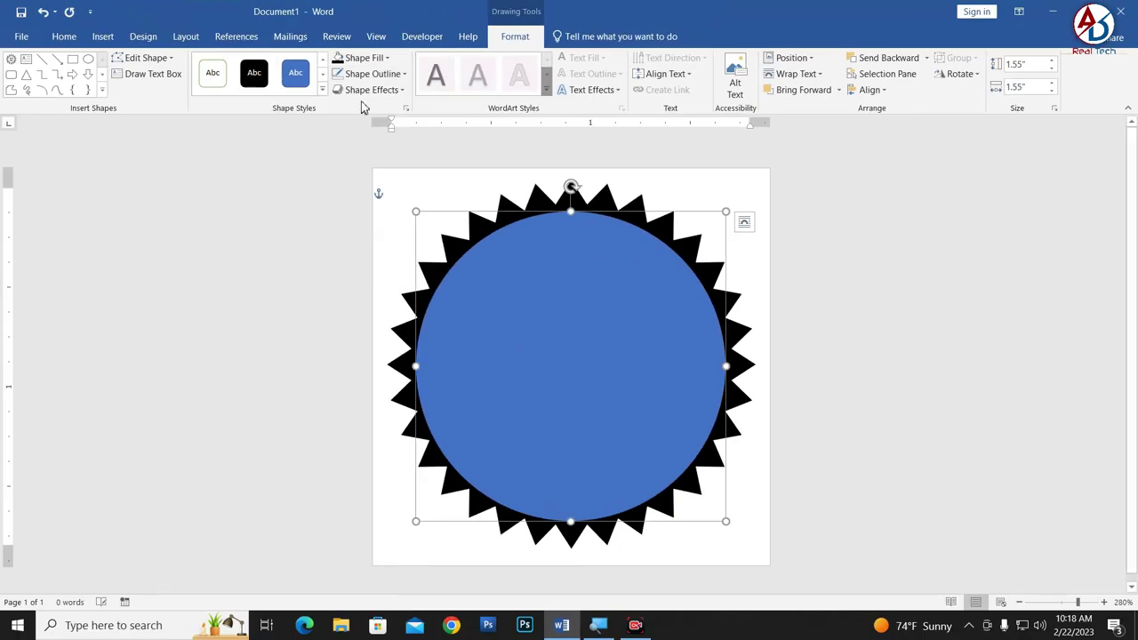
pyautogui.click(373, 57)
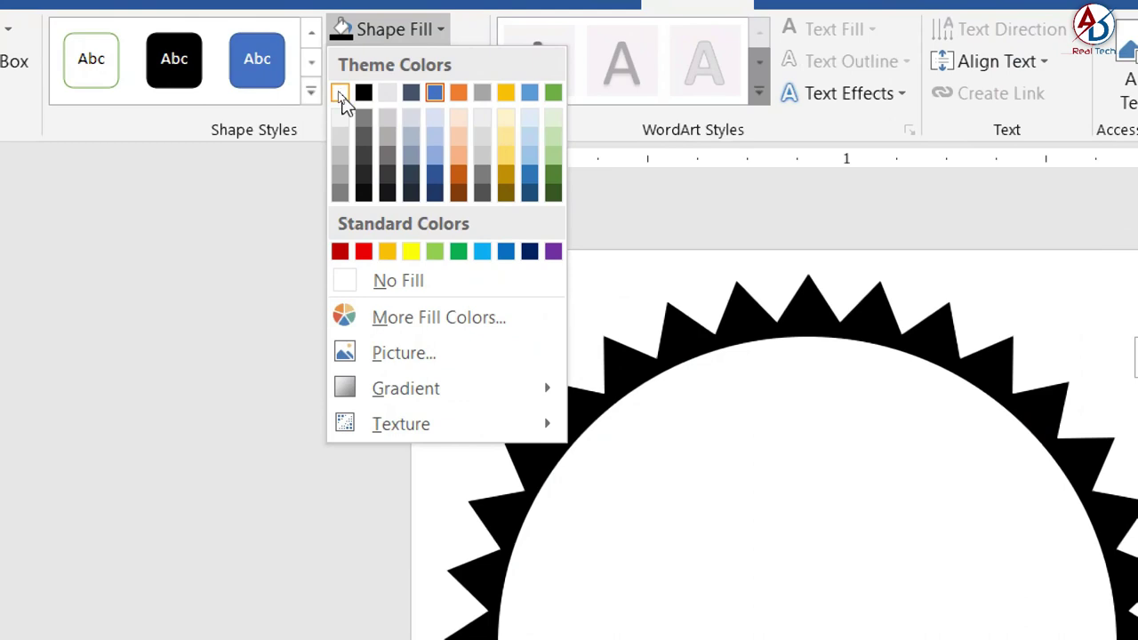
pyautogui.click(342, 100)
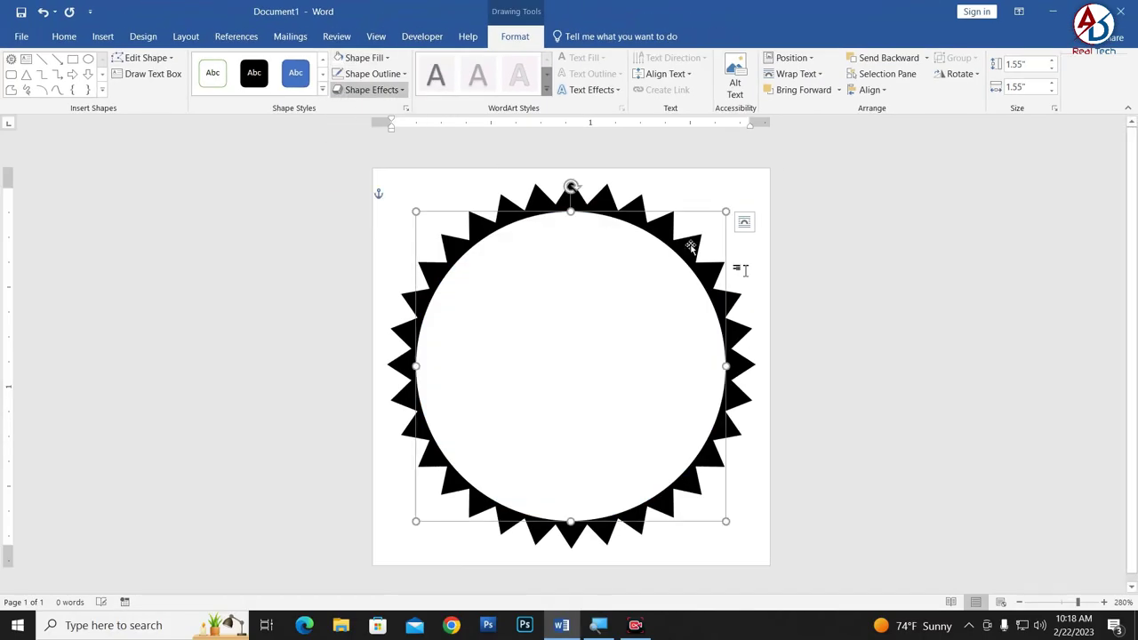
pyautogui.click(886, 370)
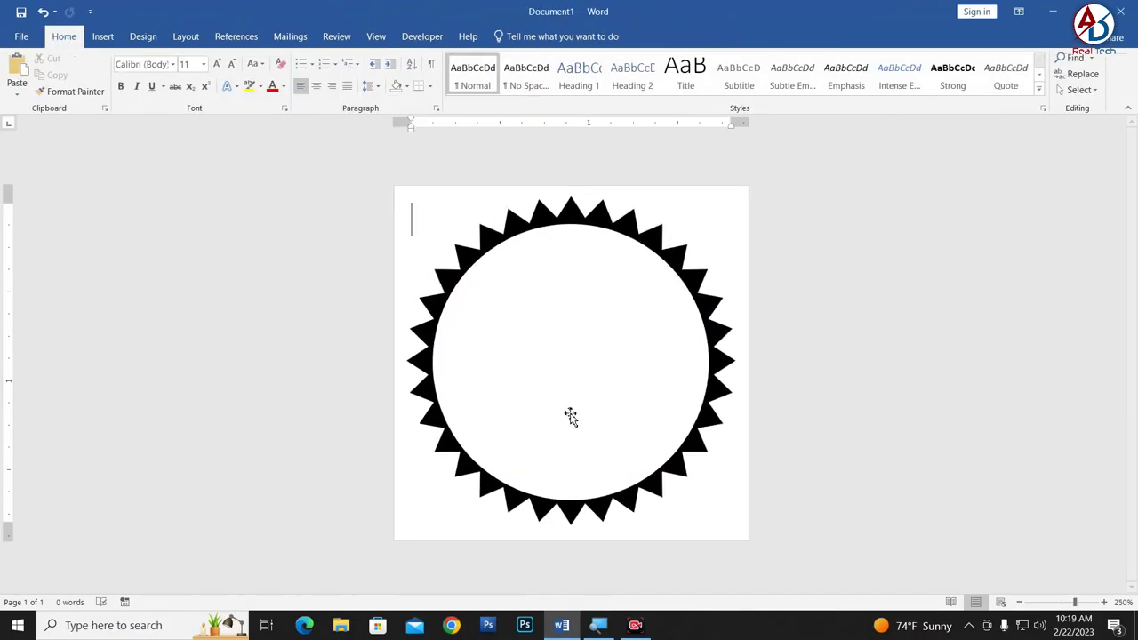
pyautogui.click(594, 395)
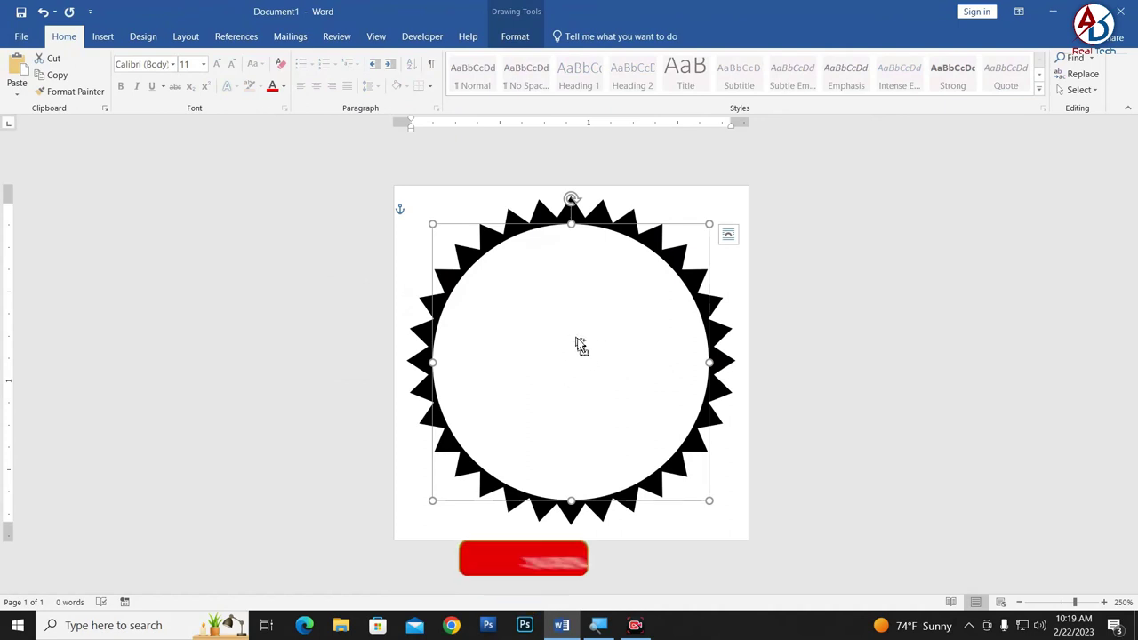
# Duplicate the white circle, fill the copy black and shrink it to 1.17 inches.
pyautogui.press('Right')
pyautogui.press('Right')
pyautogui.press('Down')
pyautogui.press('Down')
pyautogui.click(515, 36)
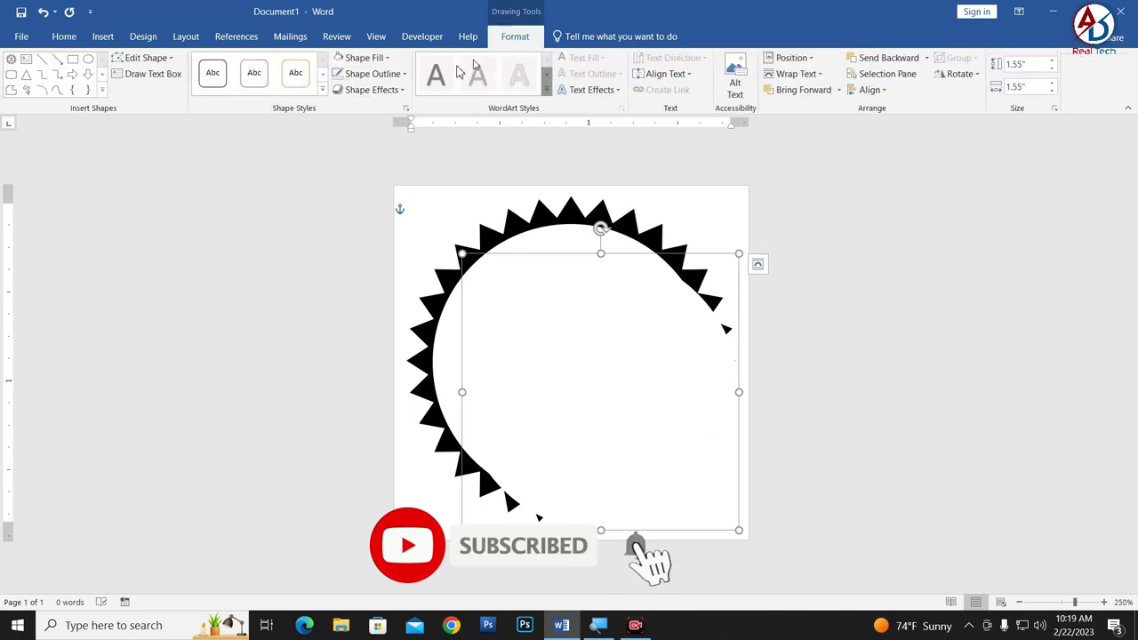
pyautogui.click(364, 58)
pyautogui.click(351, 96)
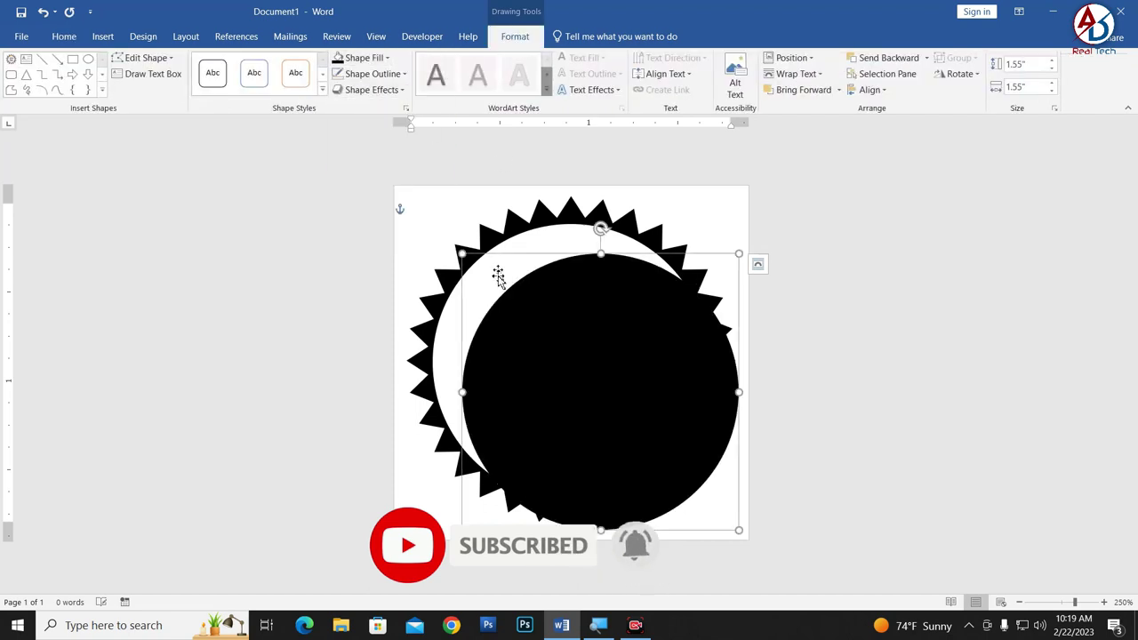
pyautogui.moveTo(463, 254); pyautogui.dragTo(496, 287)
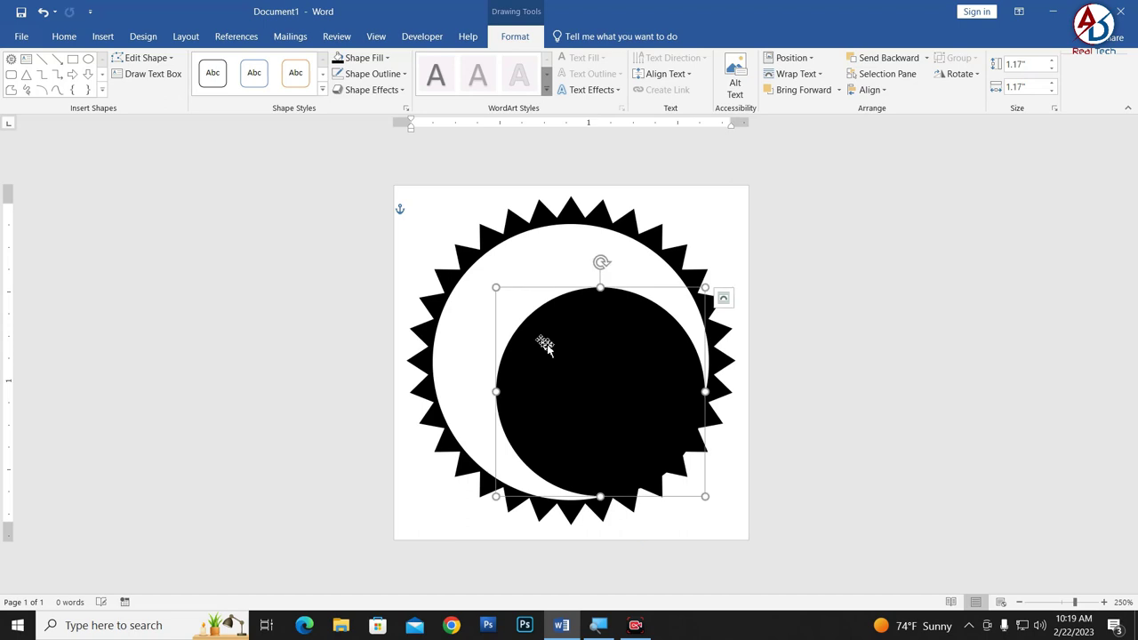
# Centre the black circle horizontally and vertically on the page.
pyautogui.click(868, 89)
pyautogui.click(886, 123)
pyautogui.click(868, 89)
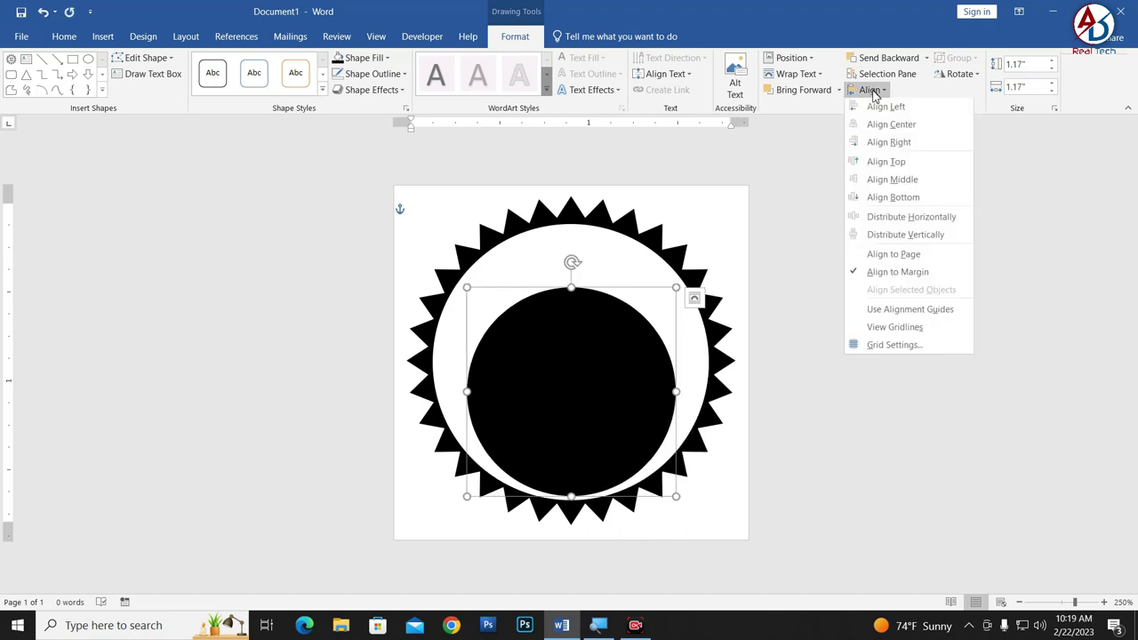
pyautogui.click(889, 181)
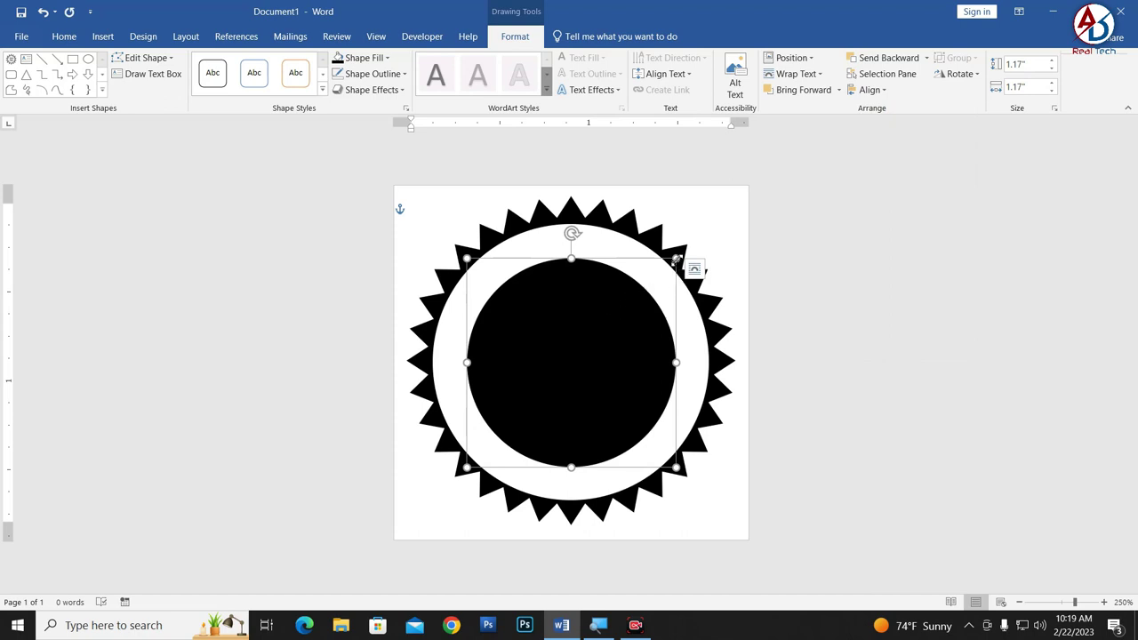
pyautogui.click(854, 347)
pyautogui.scroll(-4, 558, 382)
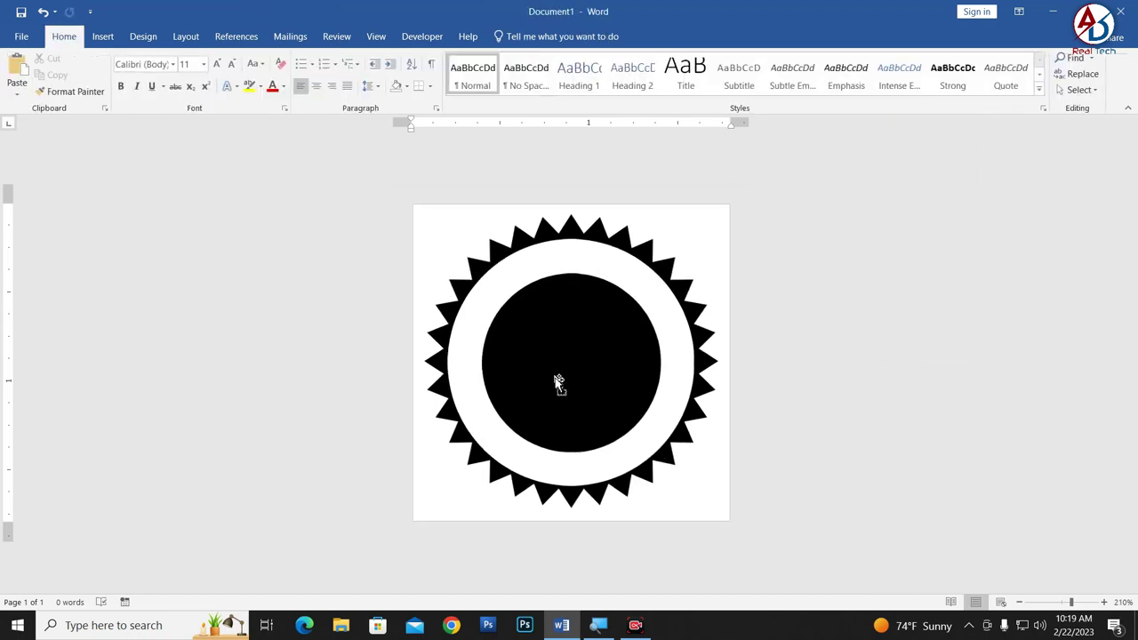
pyautogui.scroll(4, 557, 382)
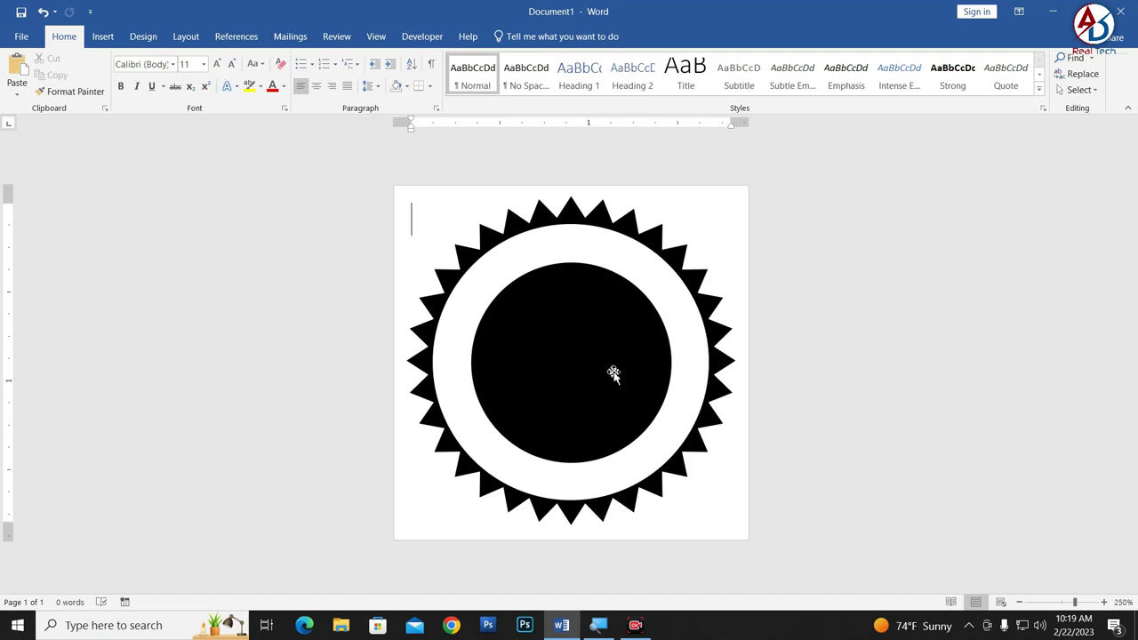
# Insert the black ring wheat-border picture from the Downloads folder.
pyautogui.click(102, 36)
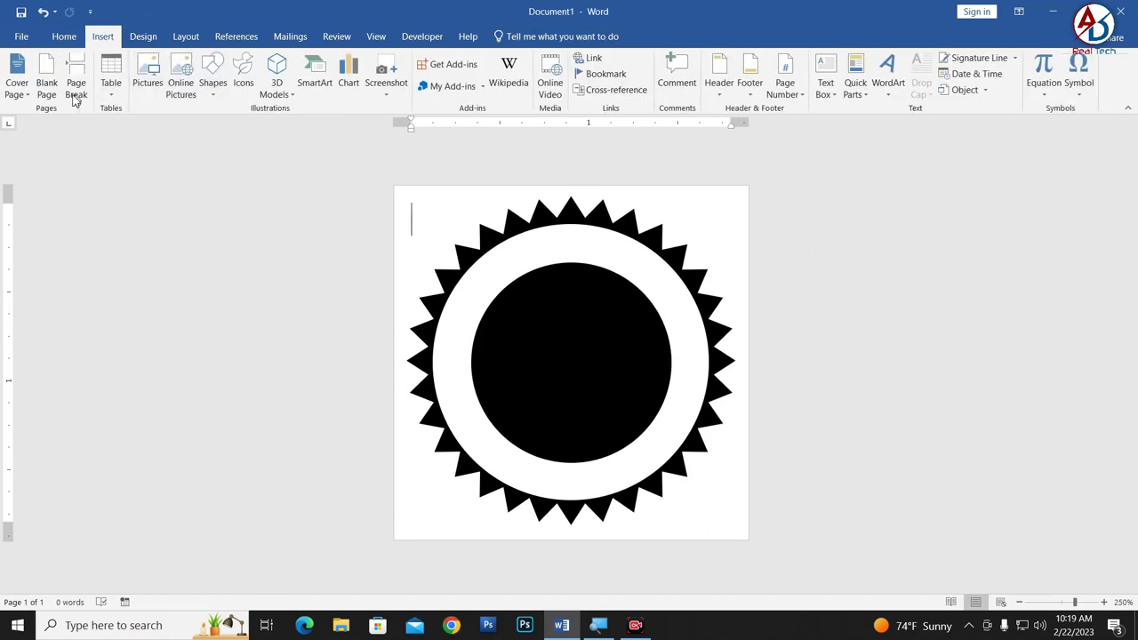
pyautogui.click(146, 76)
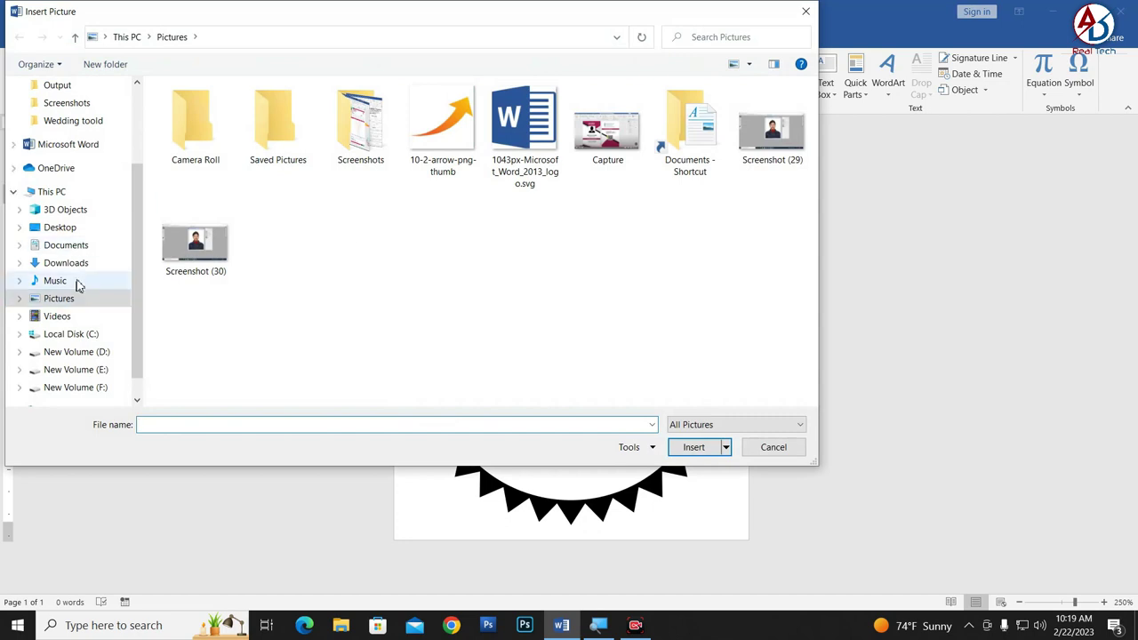
pyautogui.click(66, 262)
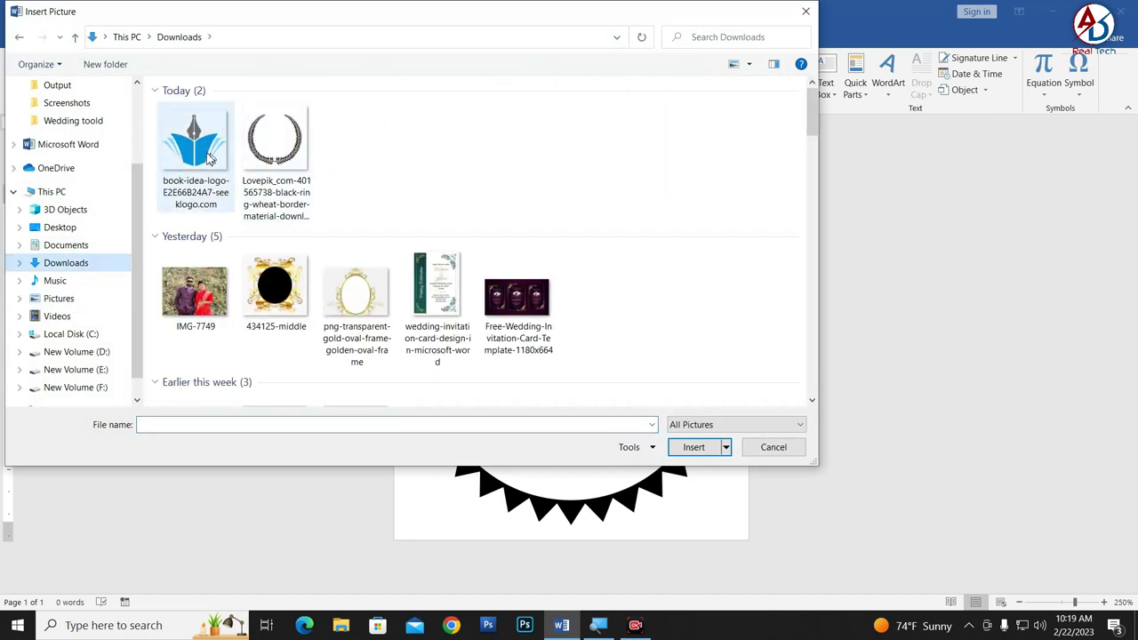
pyautogui.click(303, 163)
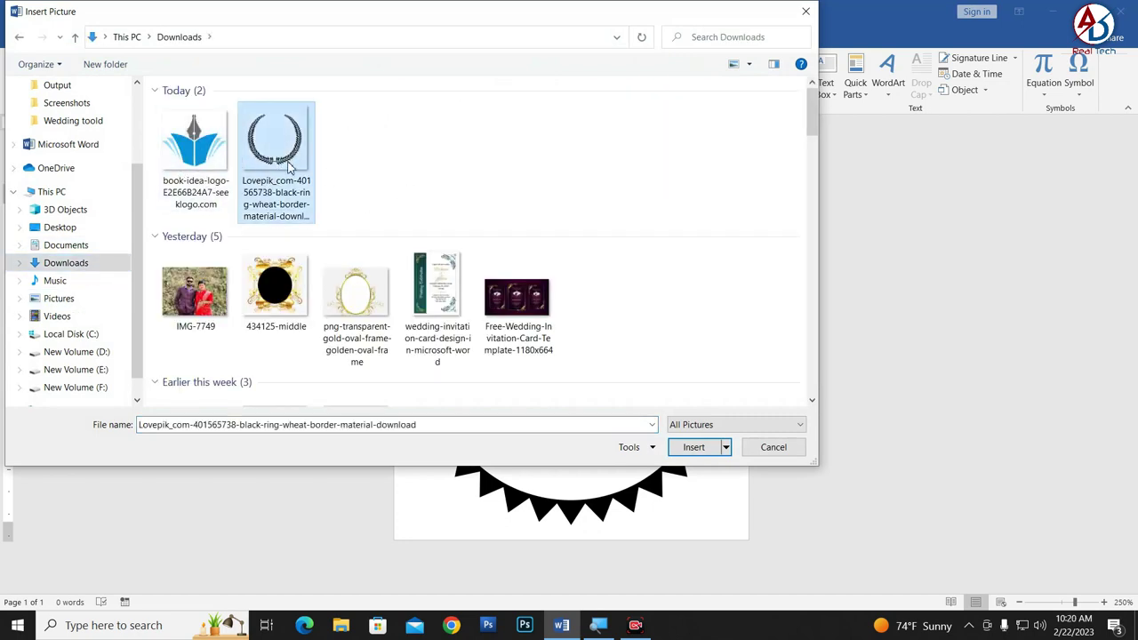
pyautogui.click(717, 444)
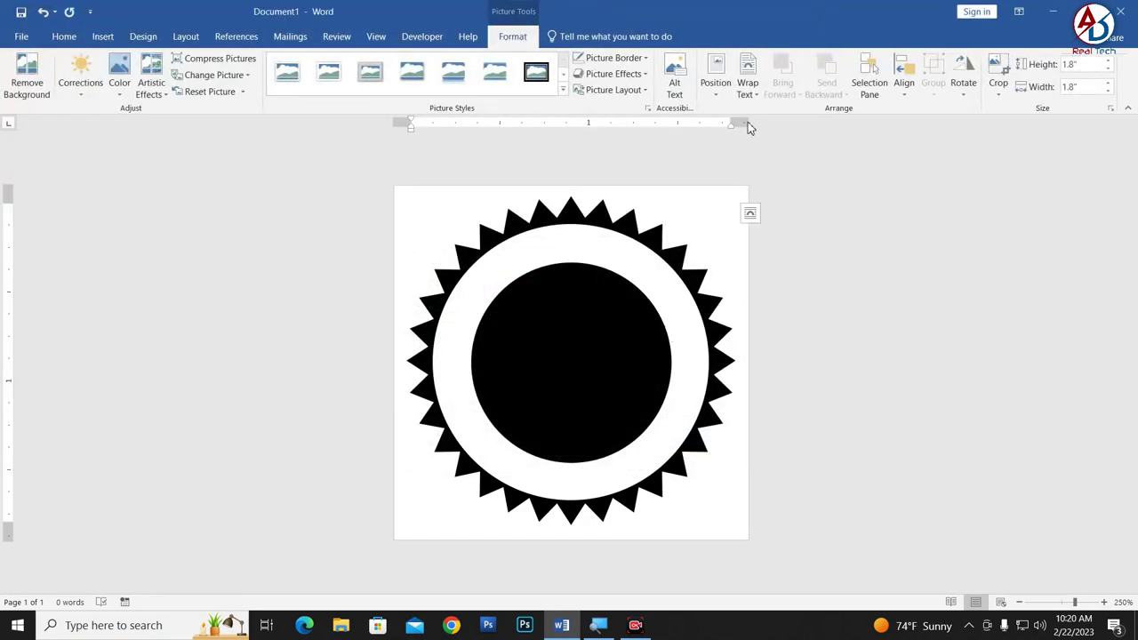
# Set the ring picture to In Front of Text and resize it to 1.21 inches.
pyautogui.click(747, 87)
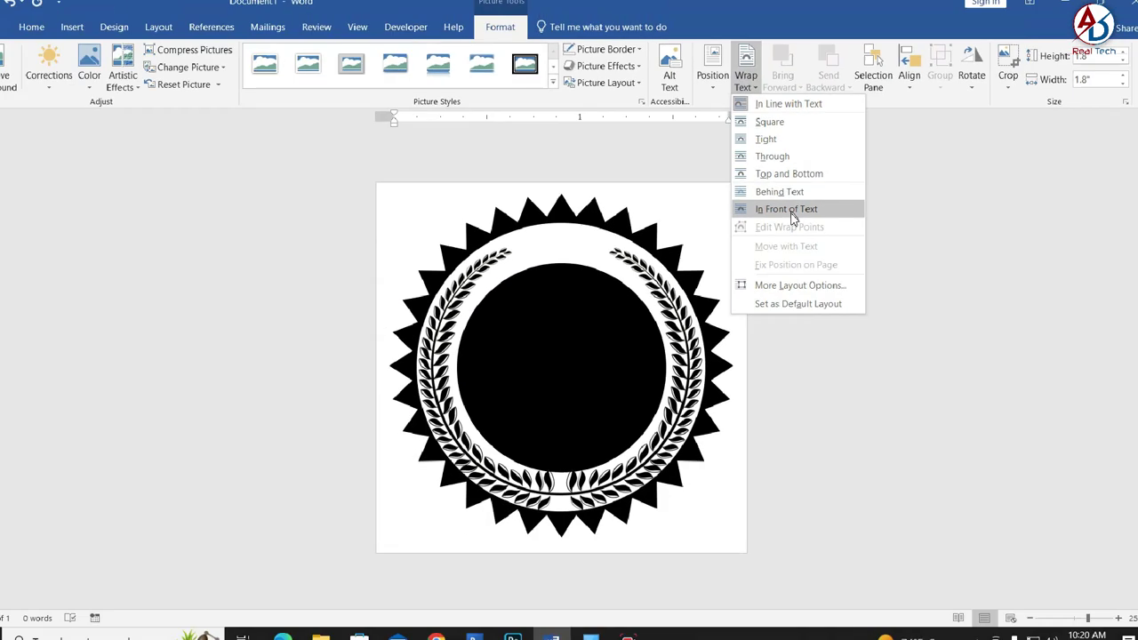
pyautogui.click(790, 212)
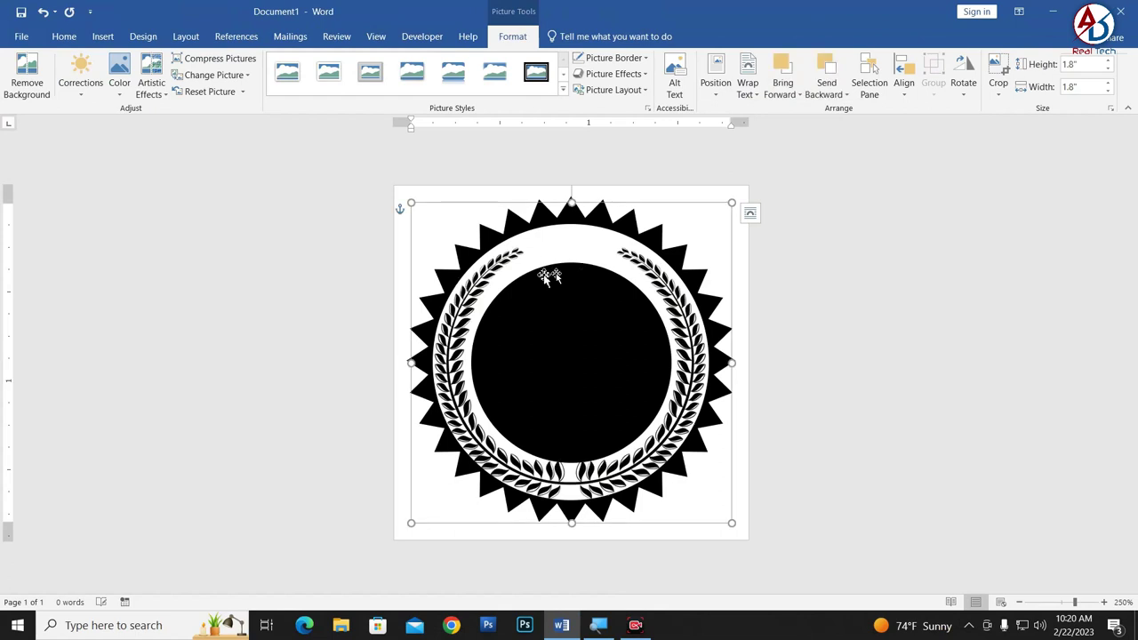
pyautogui.click(81, 92)
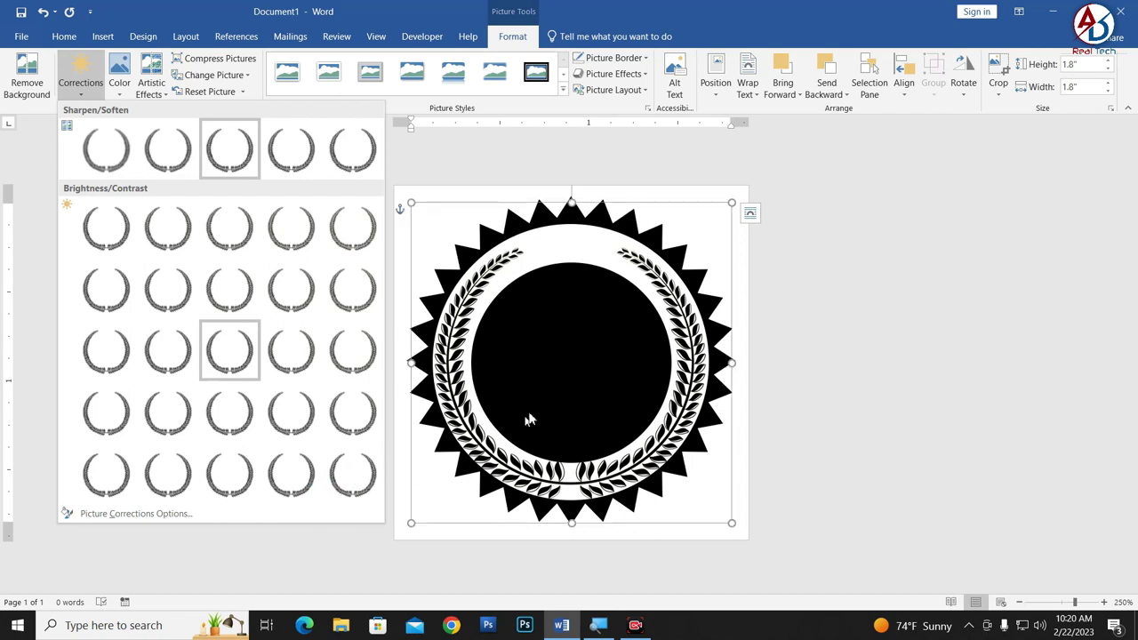
pyautogui.rightClick(690, 417)
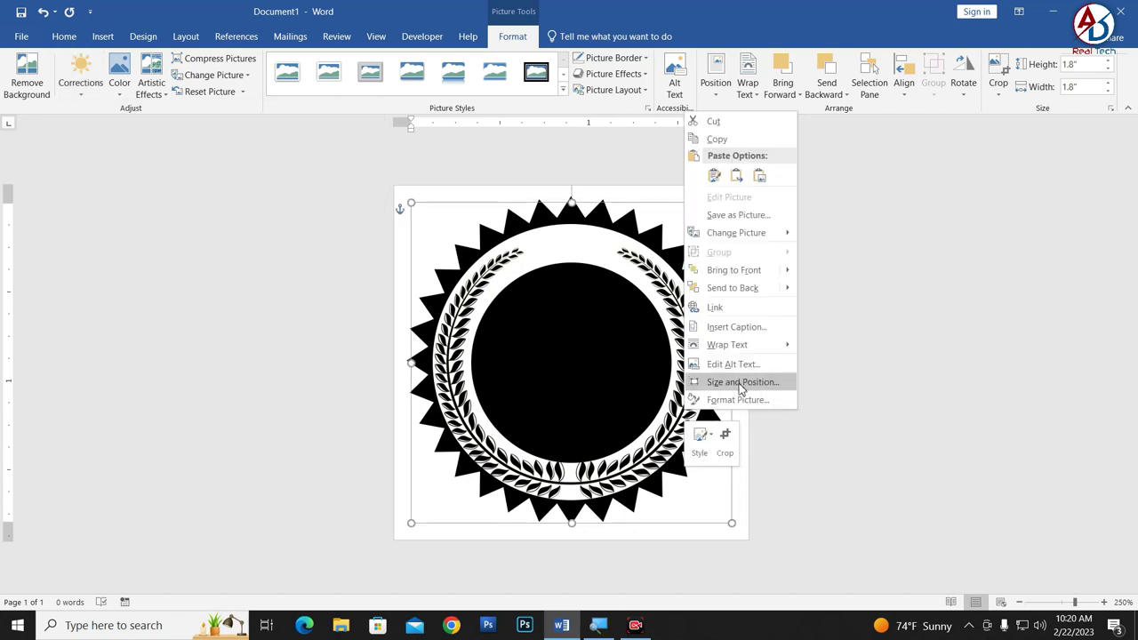
pyautogui.press('Escape')
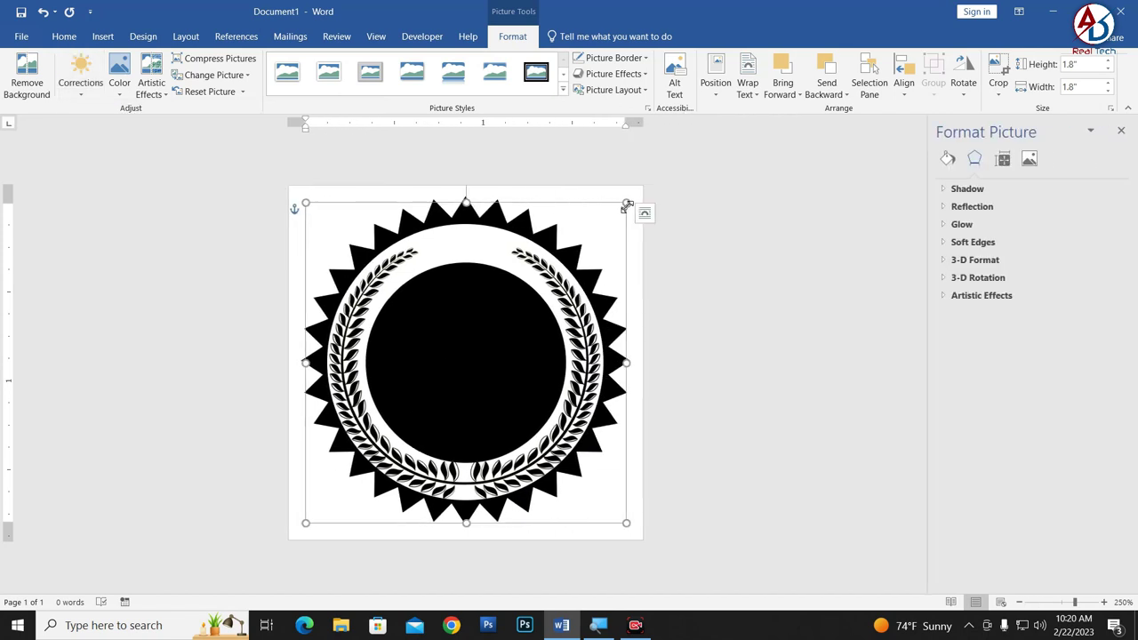
pyautogui.click(554, 256)
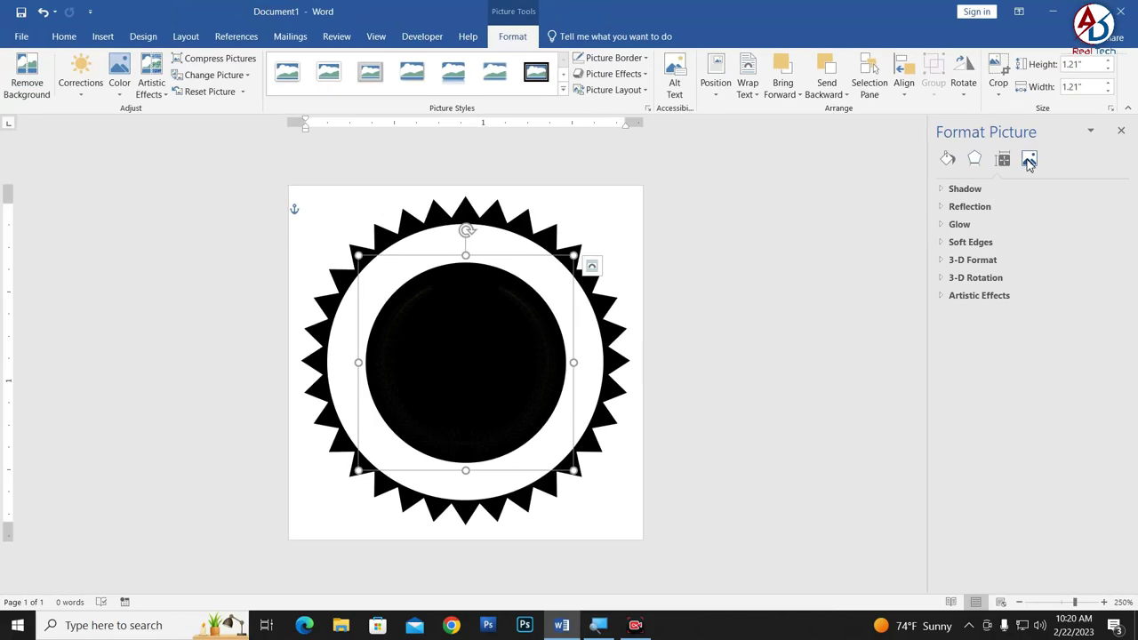
# Raise the picture's Brightness and Contrast to 100% so the laurel wreath shows white.
pyautogui.click(1028, 159)
pyautogui.click(958, 190)
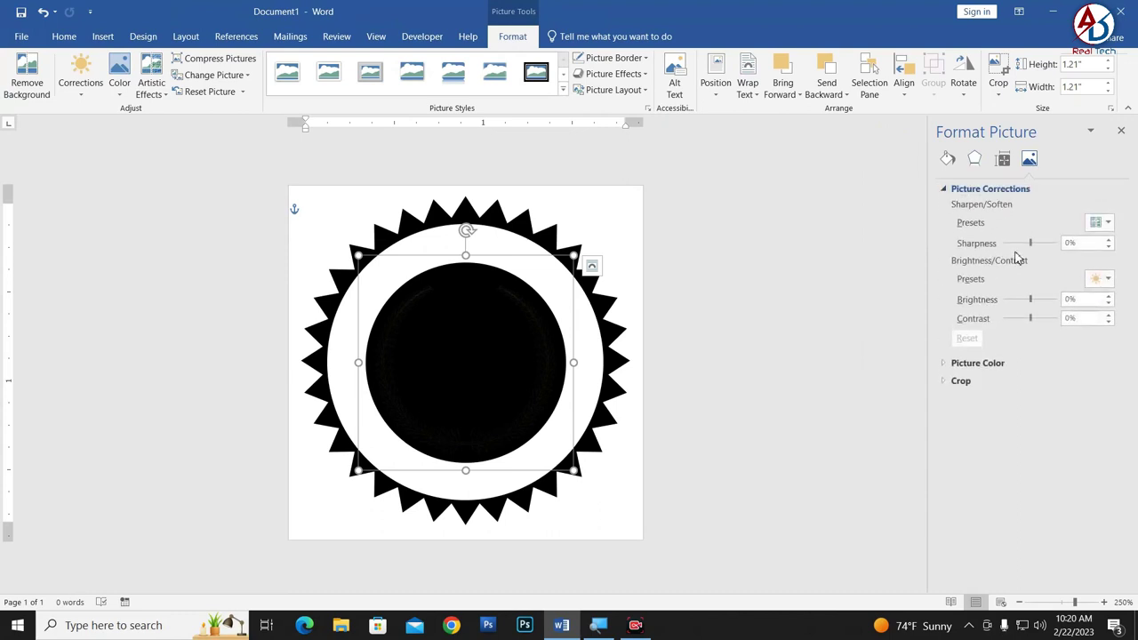
pyautogui.moveTo(1037, 300); pyautogui.dragTo(1046, 299)
pyautogui.moveTo(1077, 297); pyautogui.dragTo(1077, 297)
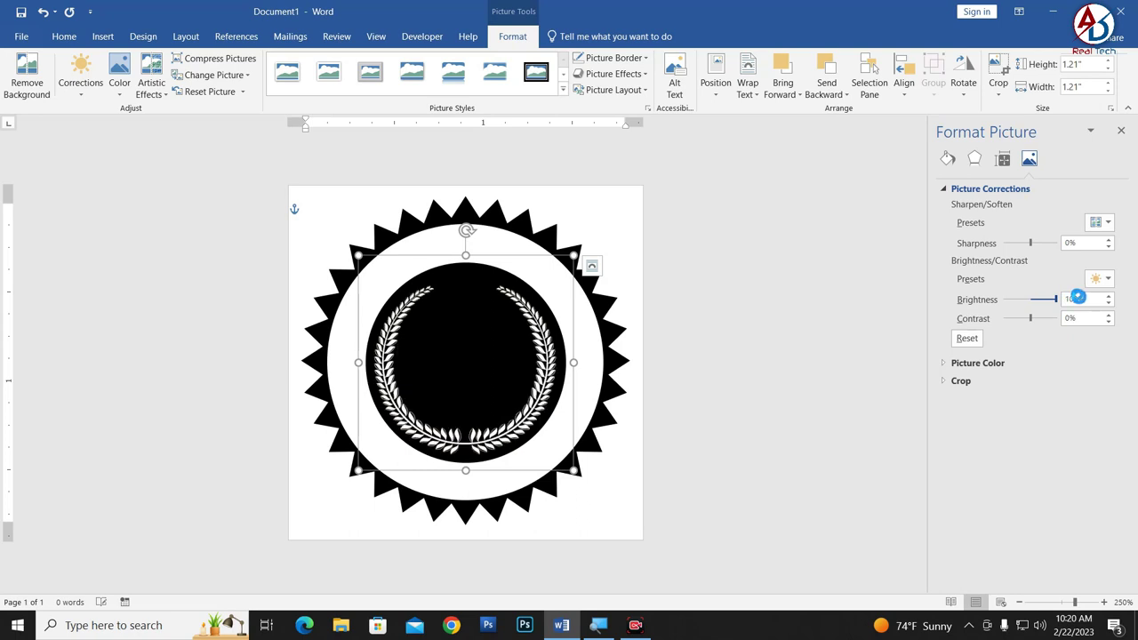
pyautogui.keyDown('ctrl'); pyautogui.scroll(3, 427, 382); pyautogui.keyUp('ctrl')
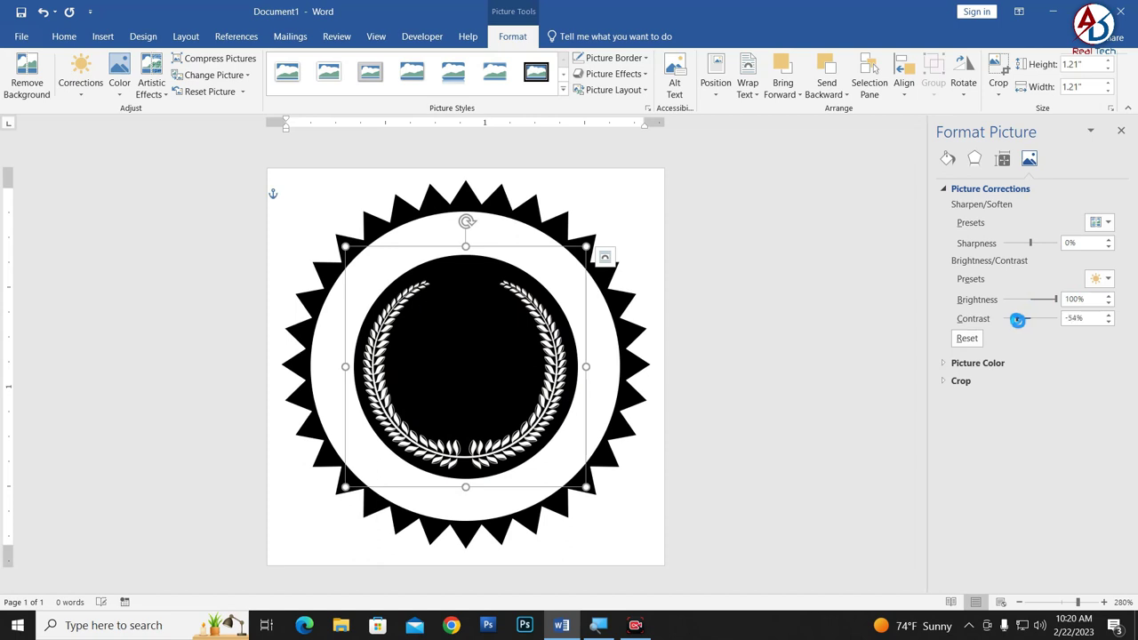
pyautogui.moveTo(1017, 320); pyautogui.dragTo(1047, 317)
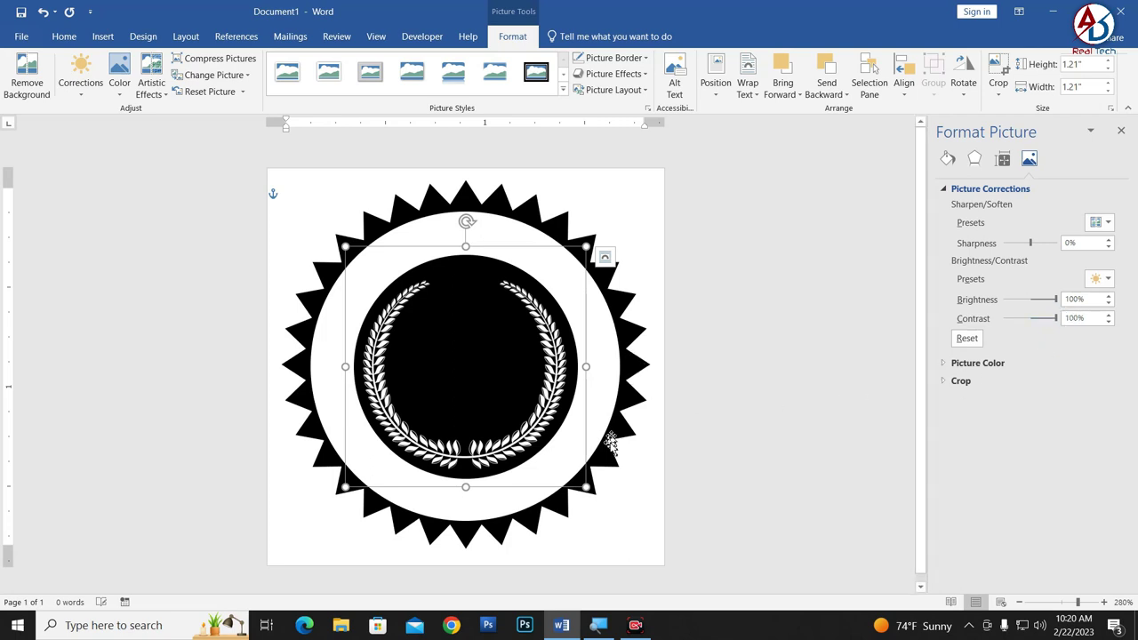
pyautogui.click(732, 386)
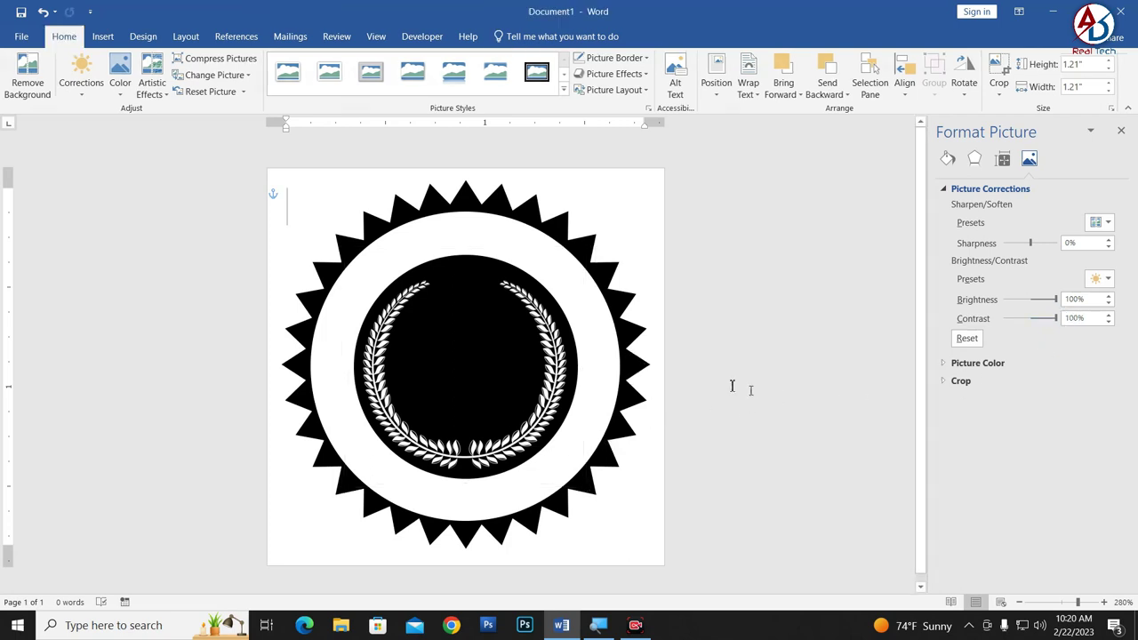
pyautogui.click(519, 447)
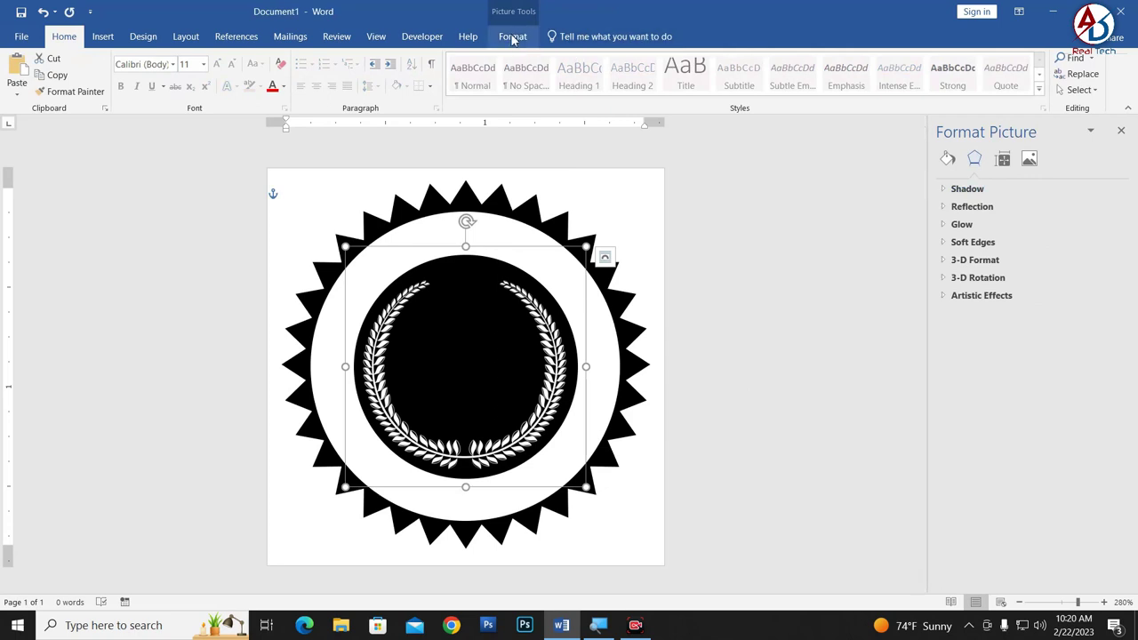
# Centre the wreath picture horizontally and vertically on the seal and nudge it into place.
pyautogui.click(513, 36)
pyautogui.click(903, 89)
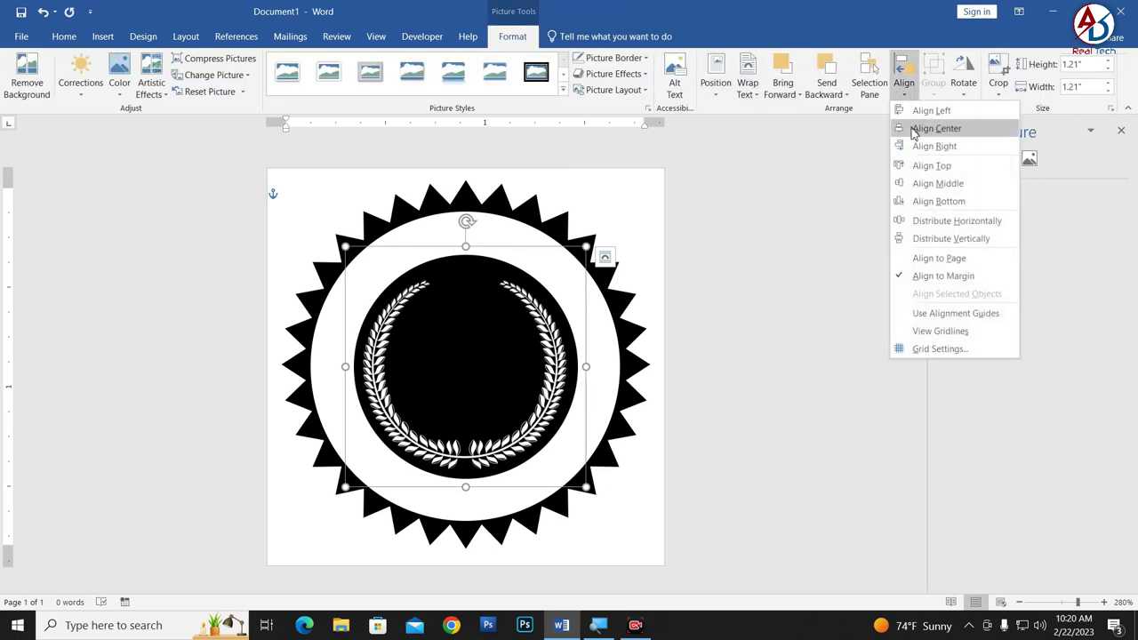
pyautogui.click(916, 130)
pyautogui.click(903, 83)
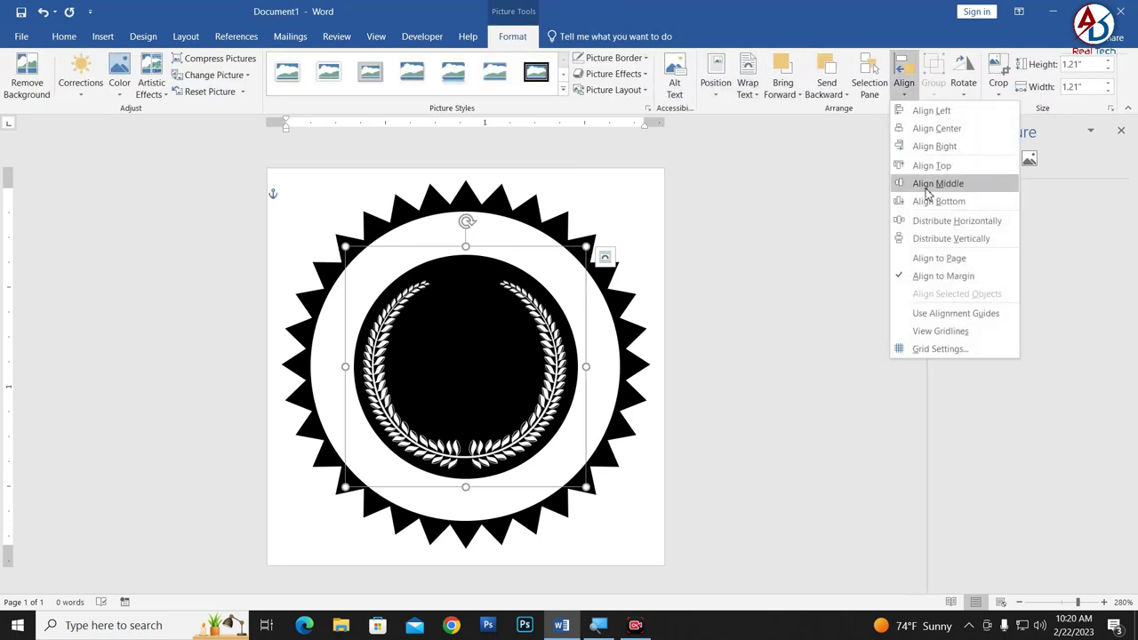
pyautogui.click(925, 186)
pyautogui.scroll(2, 607, 400)
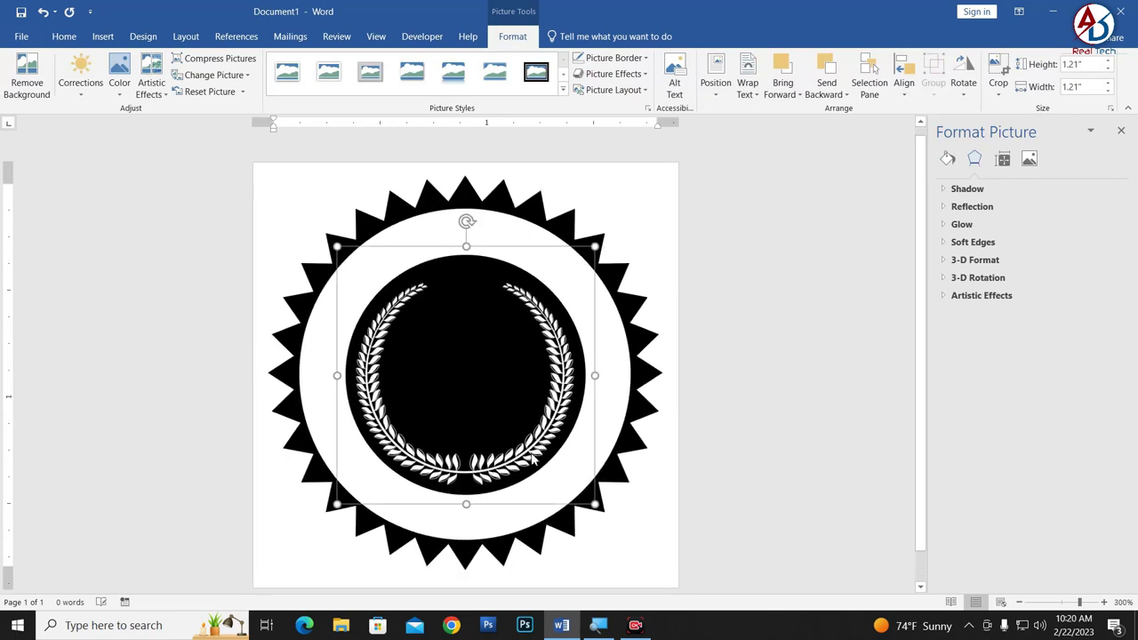
pyautogui.moveTo(533, 459); pyautogui.dragTo(529, 453)
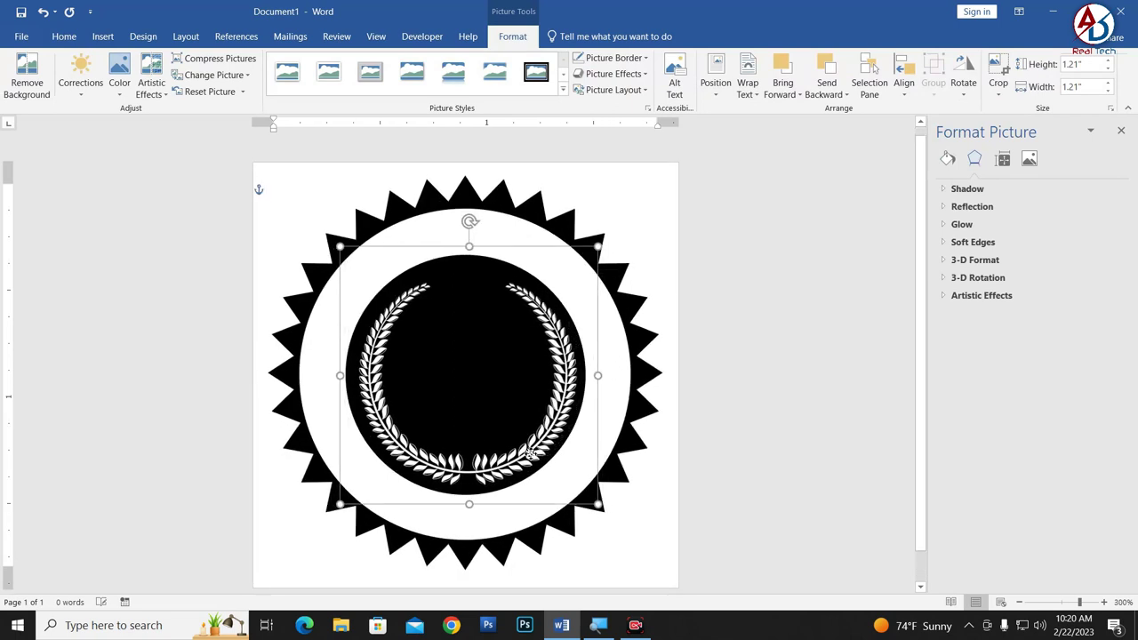
pyautogui.click(693, 408)
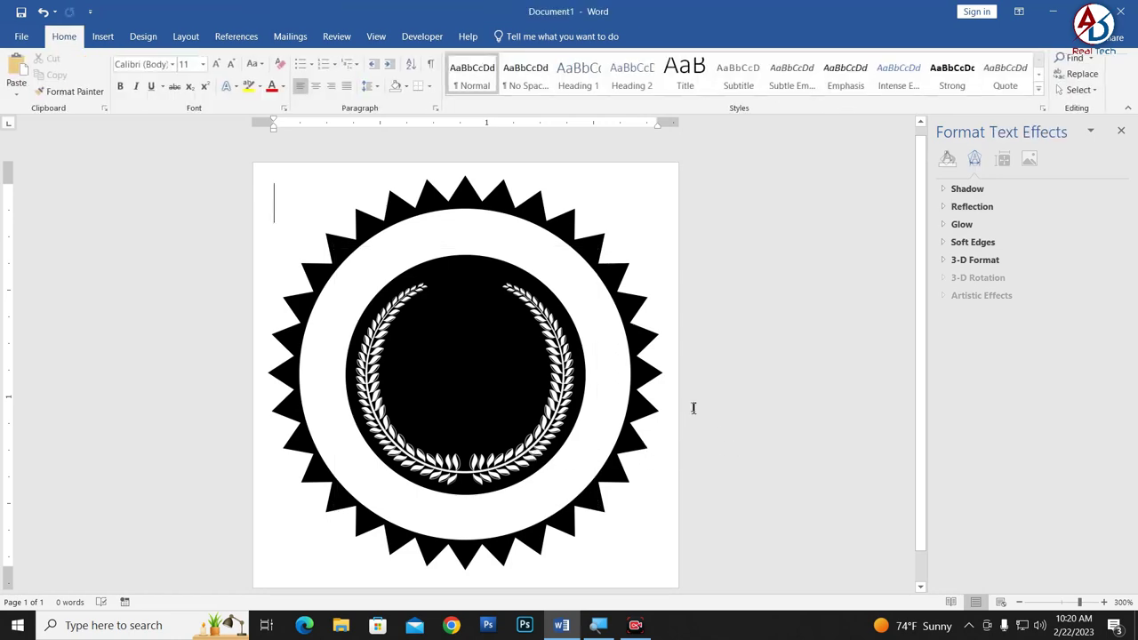
pyautogui.scroll(-2, 640, 407)
pyautogui.scroll(-6, 587, 418)
pyautogui.scroll(2, 525, 400)
pyautogui.scroll(-4, 480, 378)
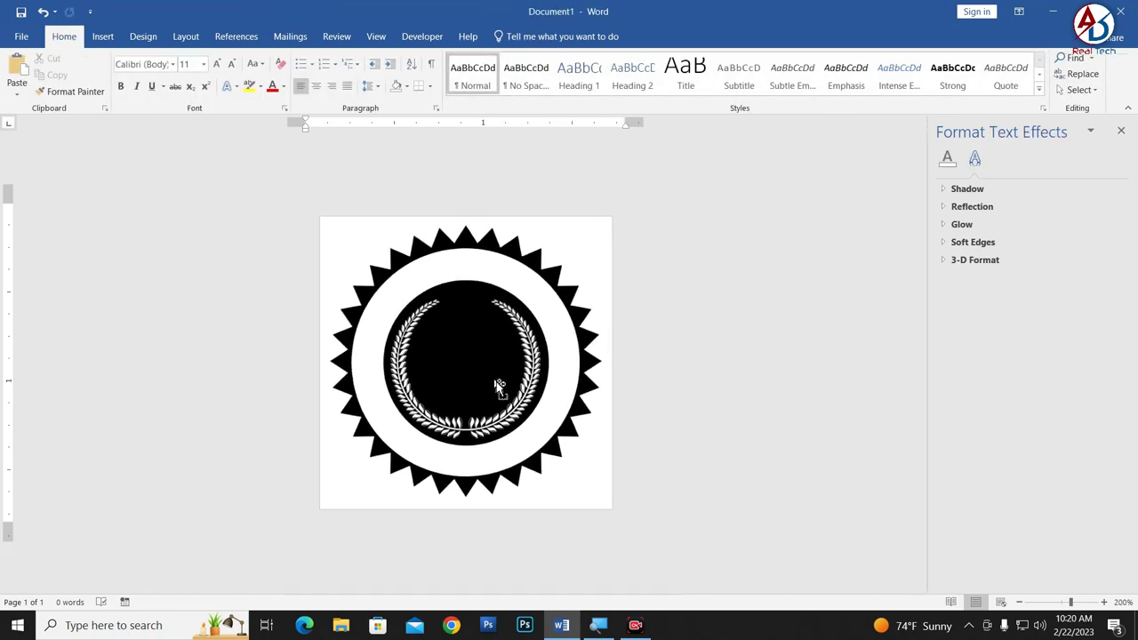
pyautogui.scroll(2, 480, 373)
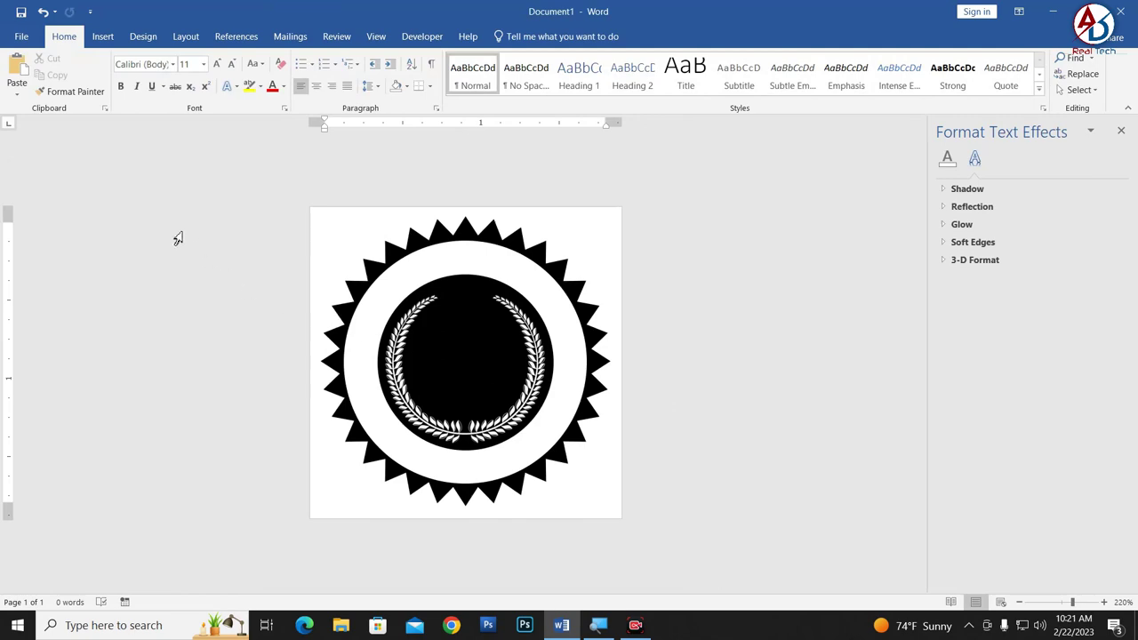
# Insert the book-and-pen logo picture and float it in front of text.
pyautogui.click(103, 36)
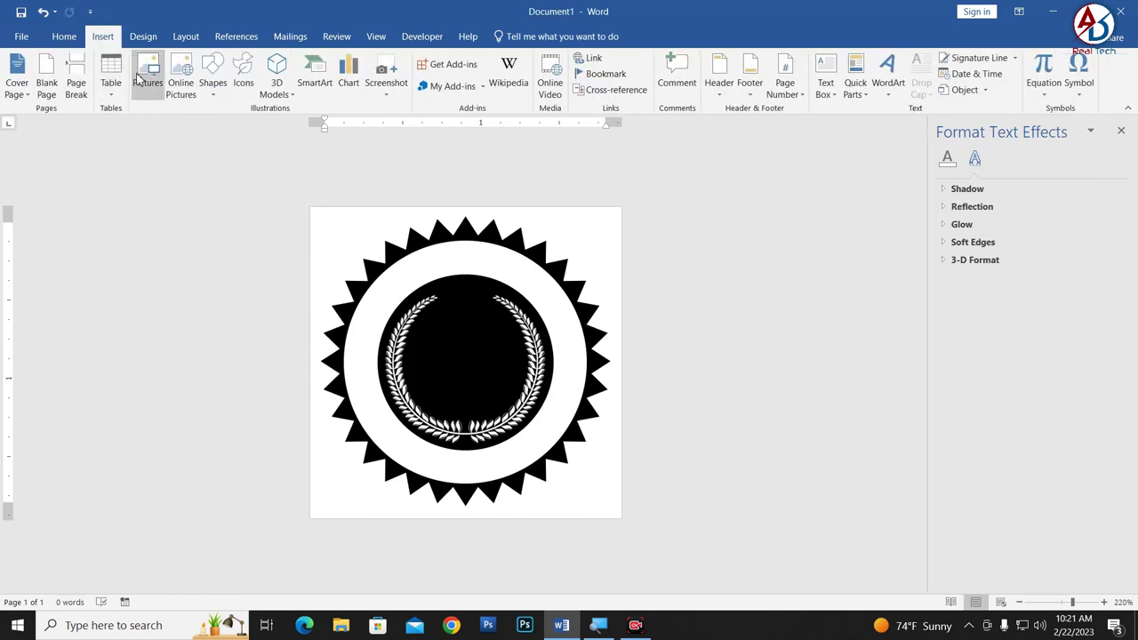
pyautogui.click(149, 85)
pyautogui.click(216, 156)
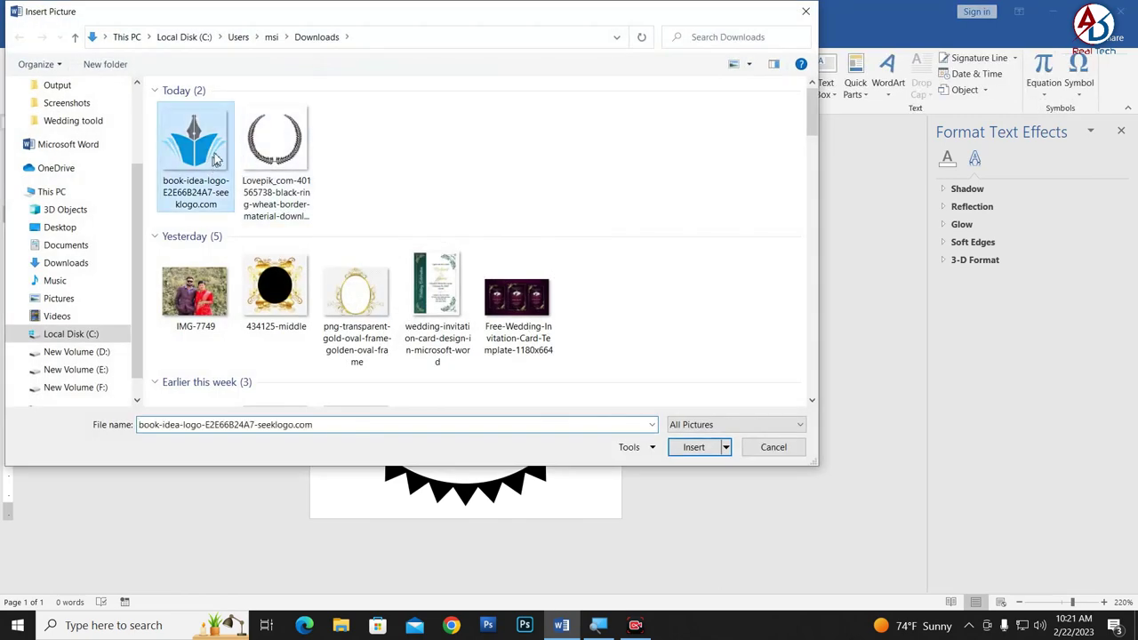
pyautogui.click(711, 455)
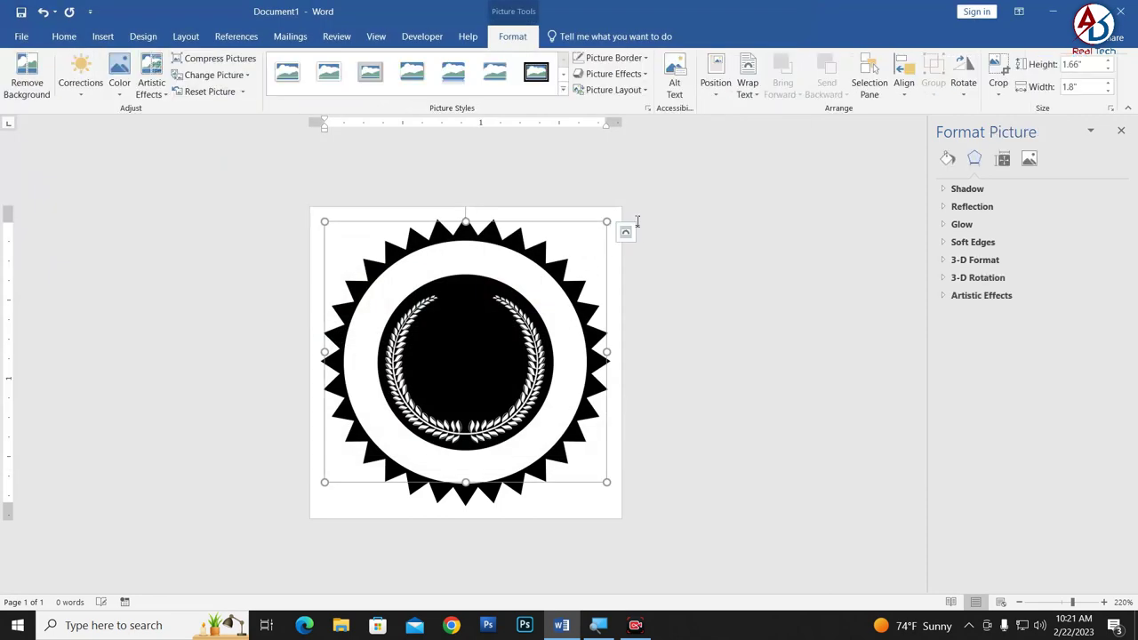
pyautogui.click(755, 99)
pyautogui.click(794, 213)
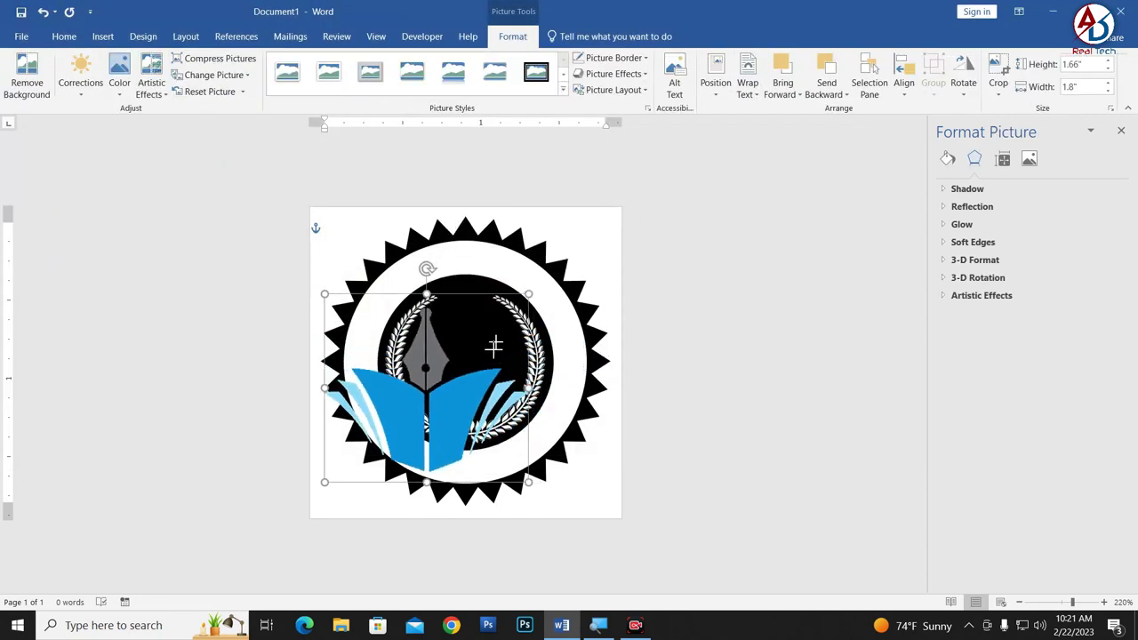
# Resize the logo, centre it inside the wreath and brighten it to pure white.
pyautogui.moveTo(607, 222); pyautogui.dragTo(387, 427)
pyautogui.moveTo(354, 472); pyautogui.dragTo(464, 375)
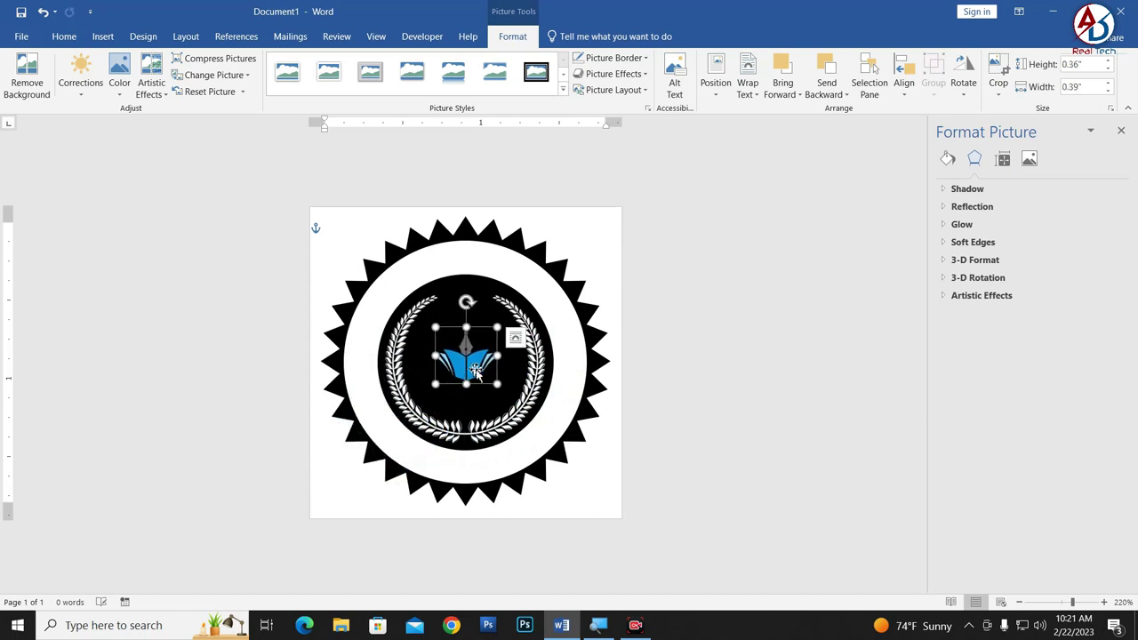
pyautogui.moveTo(497, 328); pyautogui.dragTo(523, 296)
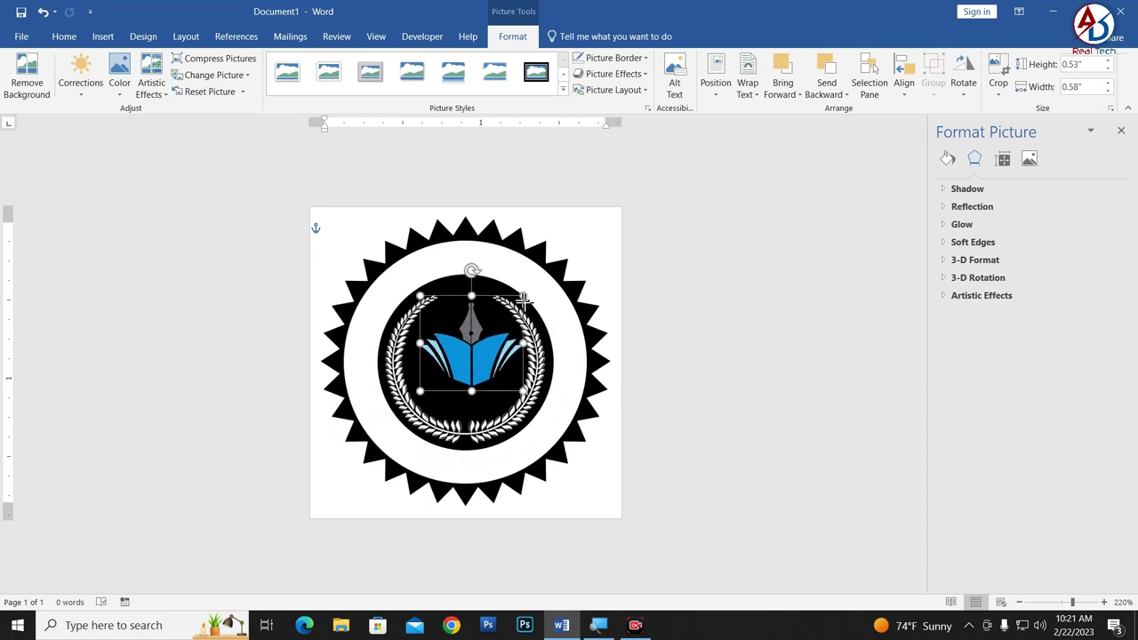
pyautogui.moveTo(494, 349); pyautogui.dragTo(487, 359)
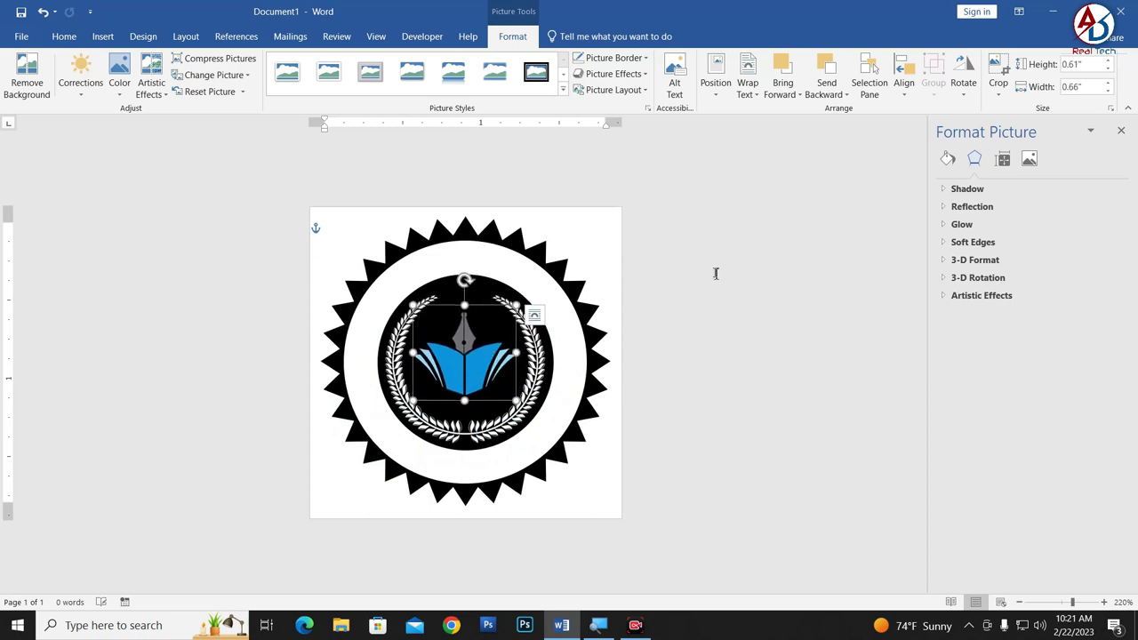
pyautogui.click(1029, 158)
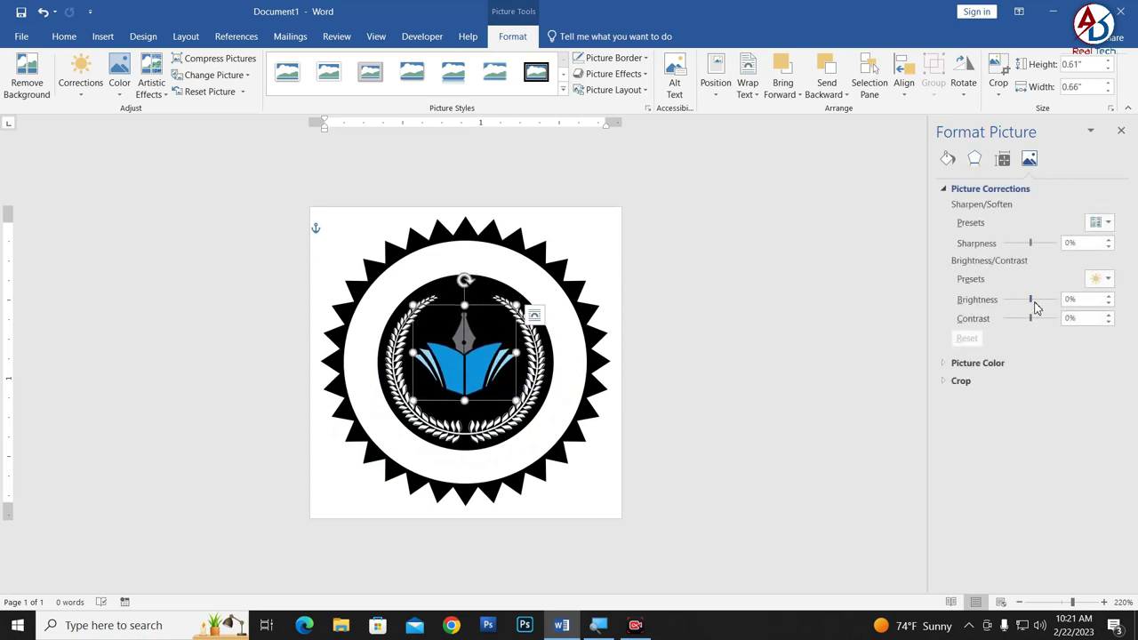
pyautogui.moveTo(1030, 302); pyautogui.dragTo(1070, 301)
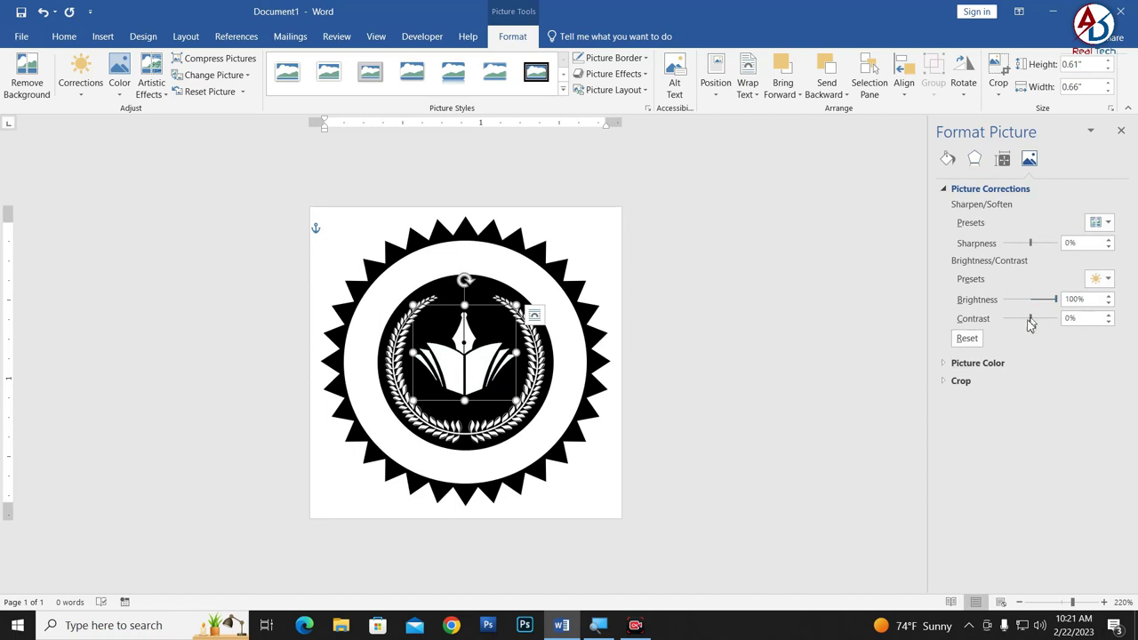
pyautogui.moveTo(480, 363); pyautogui.dragTo(484, 353)
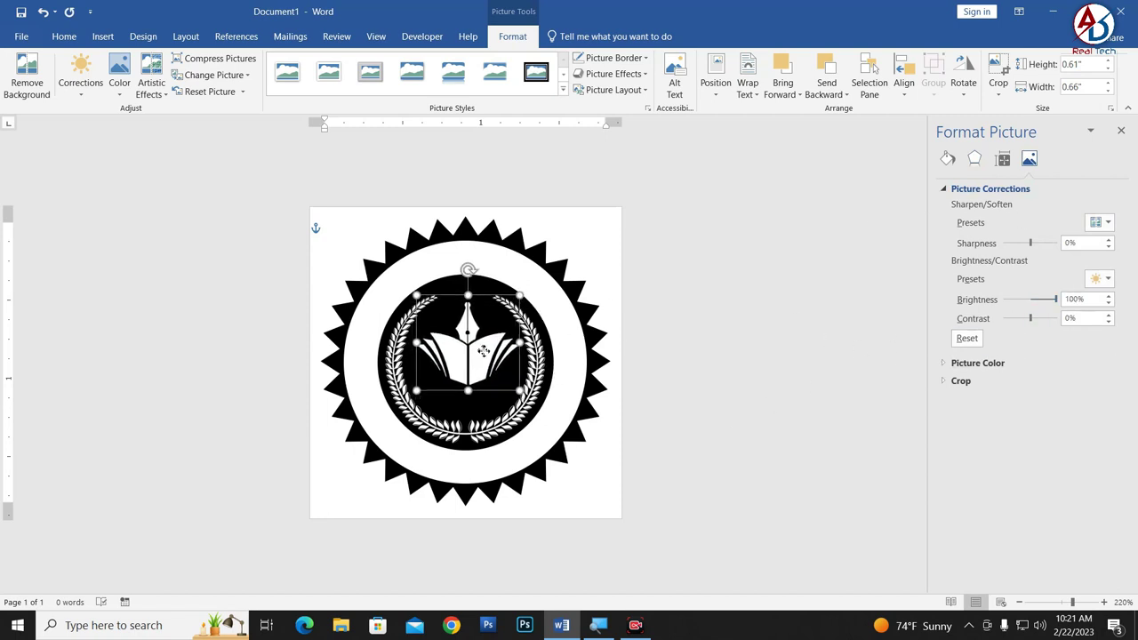
pyautogui.click(845, 432)
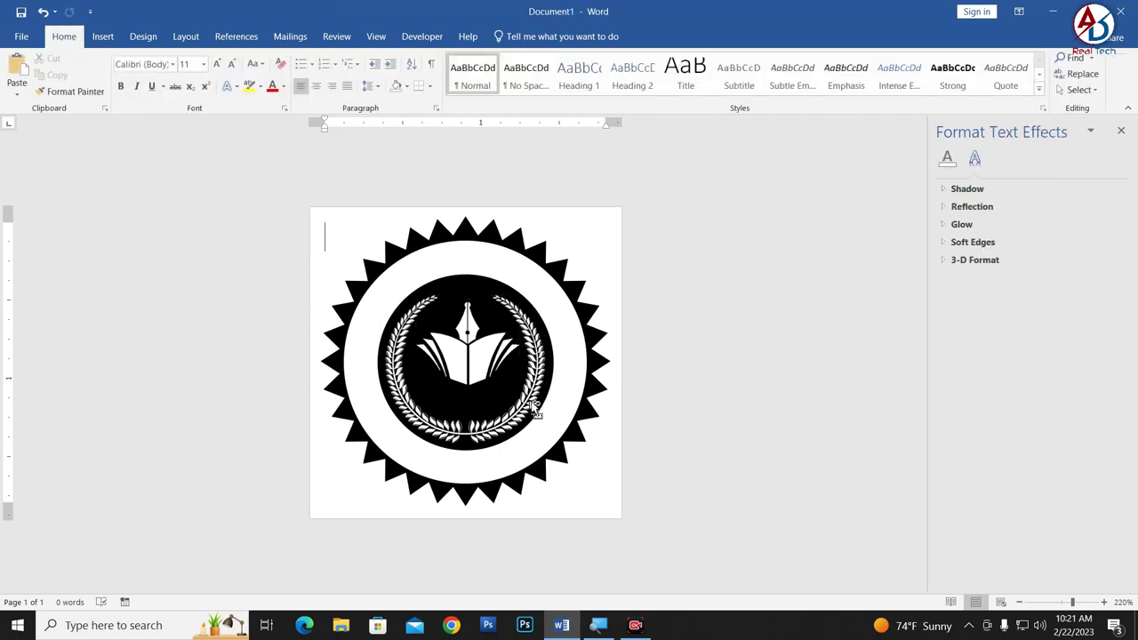
# Review the finished seal by selecting and deselecting its logo and ring shapes.
pyautogui.scroll(-1, 533, 406)
pyautogui.scroll(2, 533, 406)
pyautogui.click(420, 392)
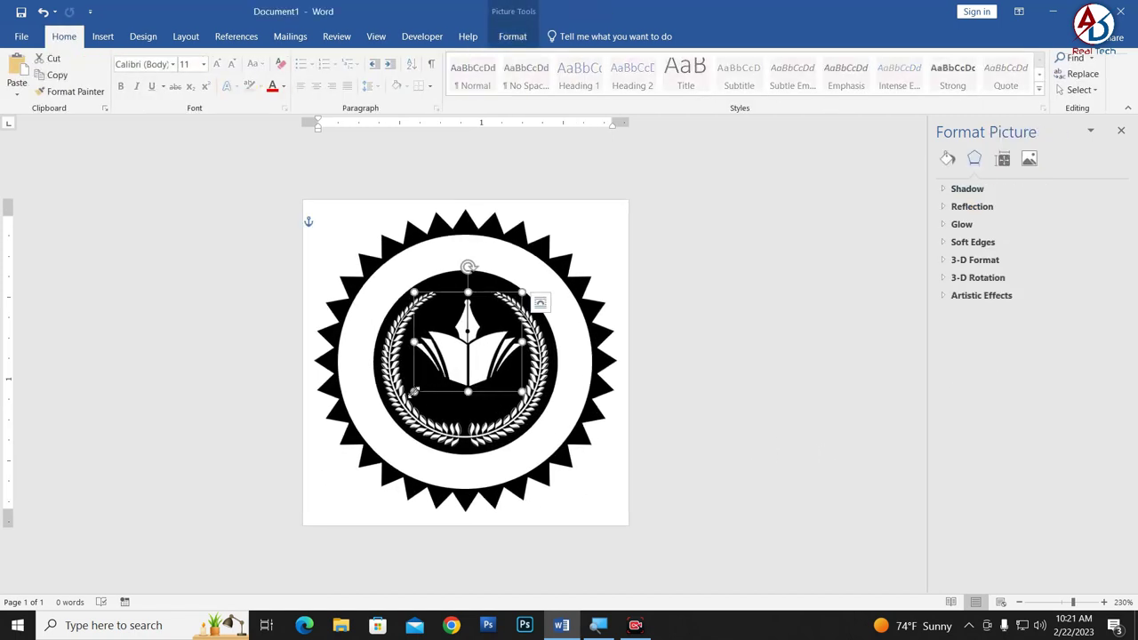
pyautogui.click(762, 400)
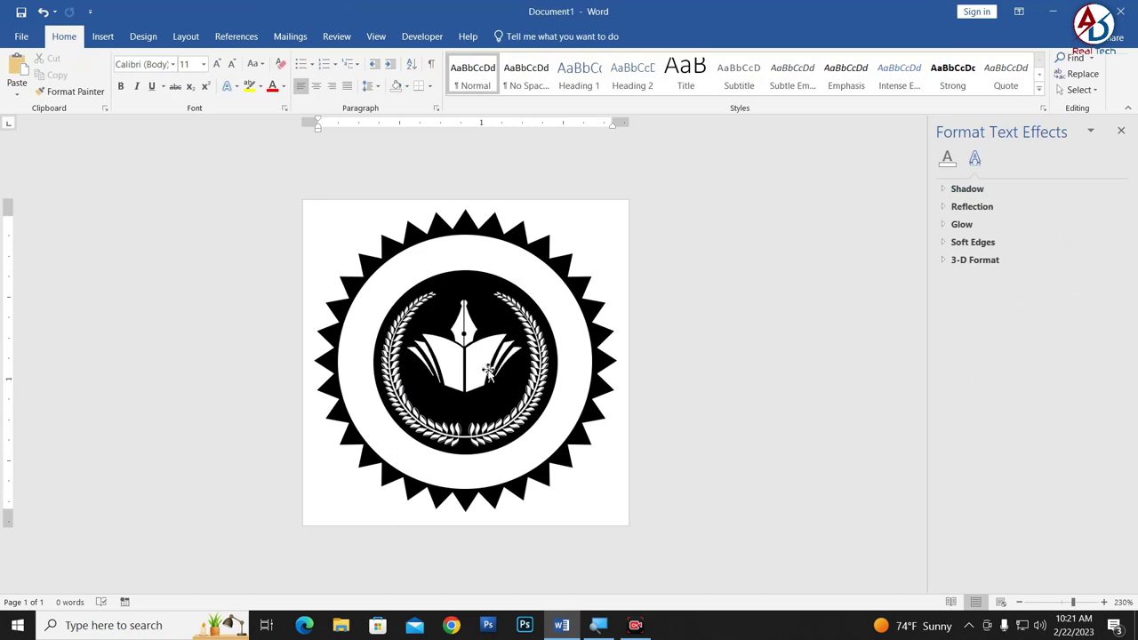
pyautogui.click(488, 372)
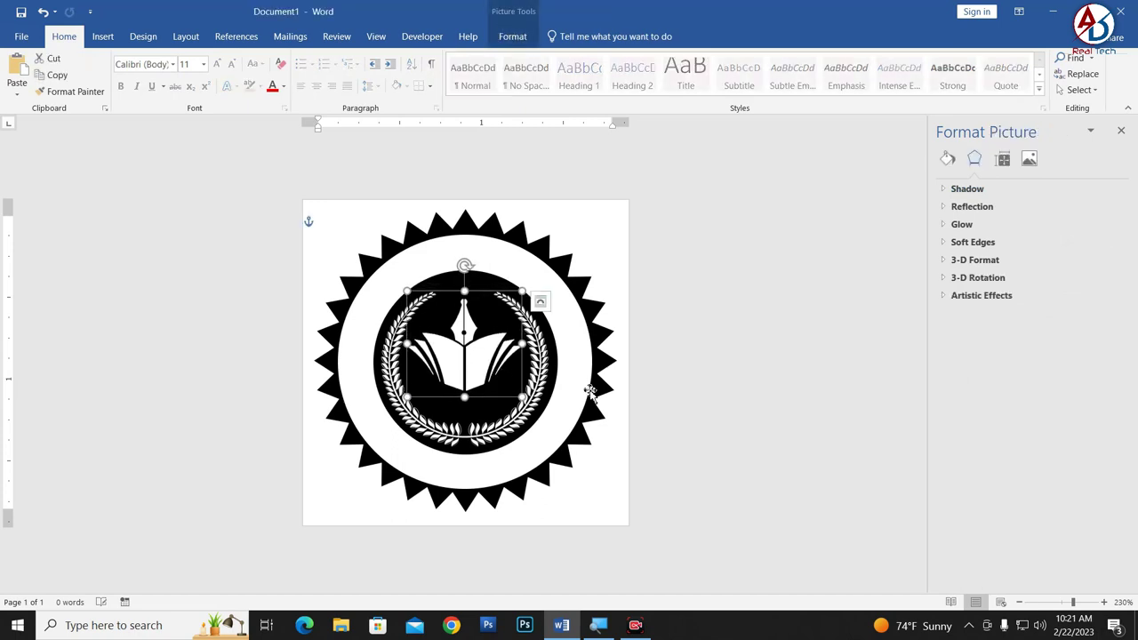
pyautogui.click(697, 389)
pyautogui.scroll(-3, 697, 390)
pyautogui.scroll(-2, 614, 399)
pyautogui.scroll(2, 635, 419)
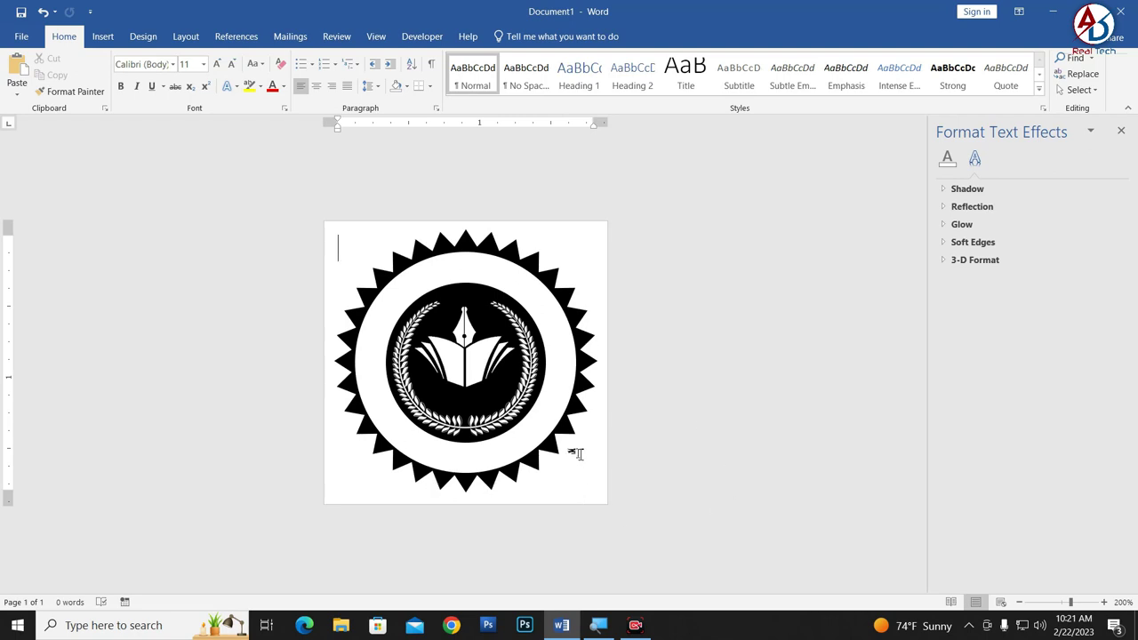
pyautogui.click(524, 433)
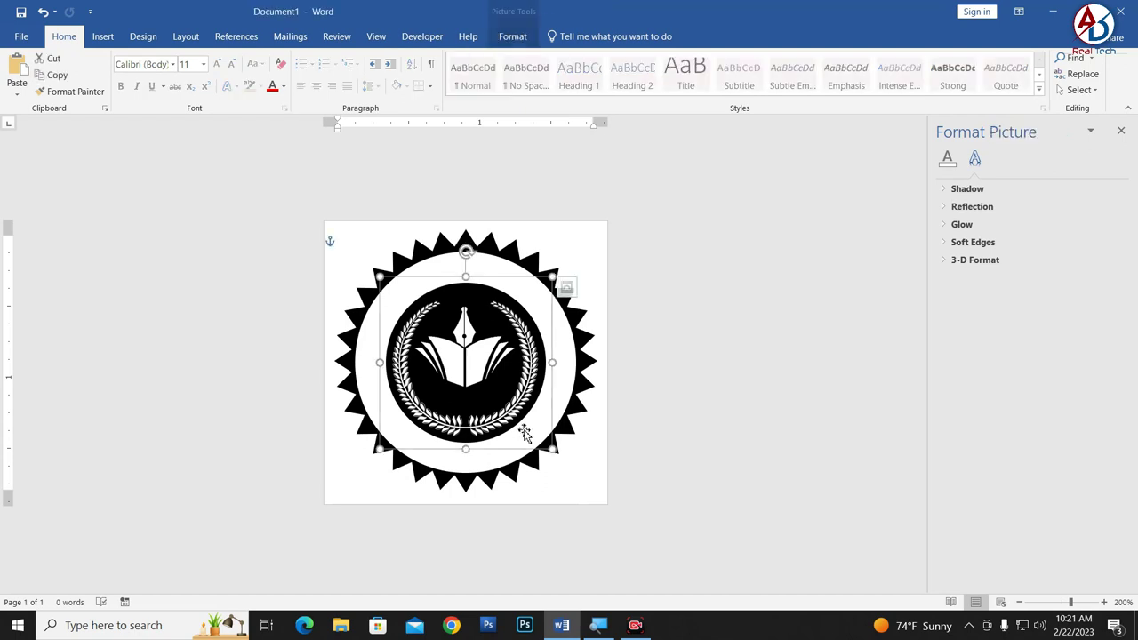
pyautogui.click(567, 410)
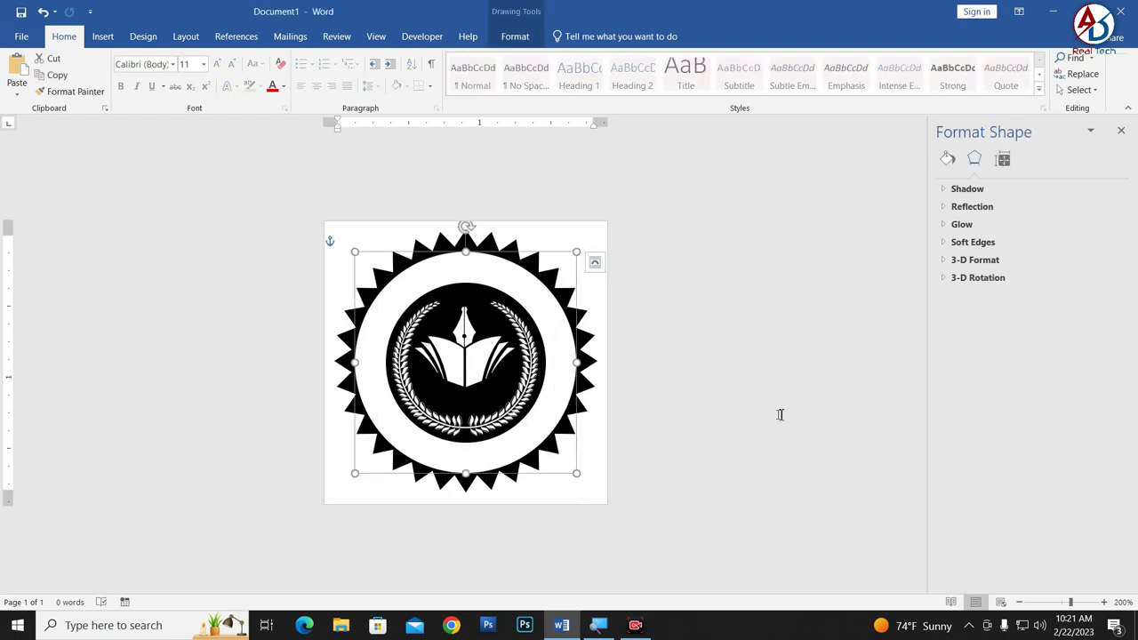
pyautogui.click(670, 325)
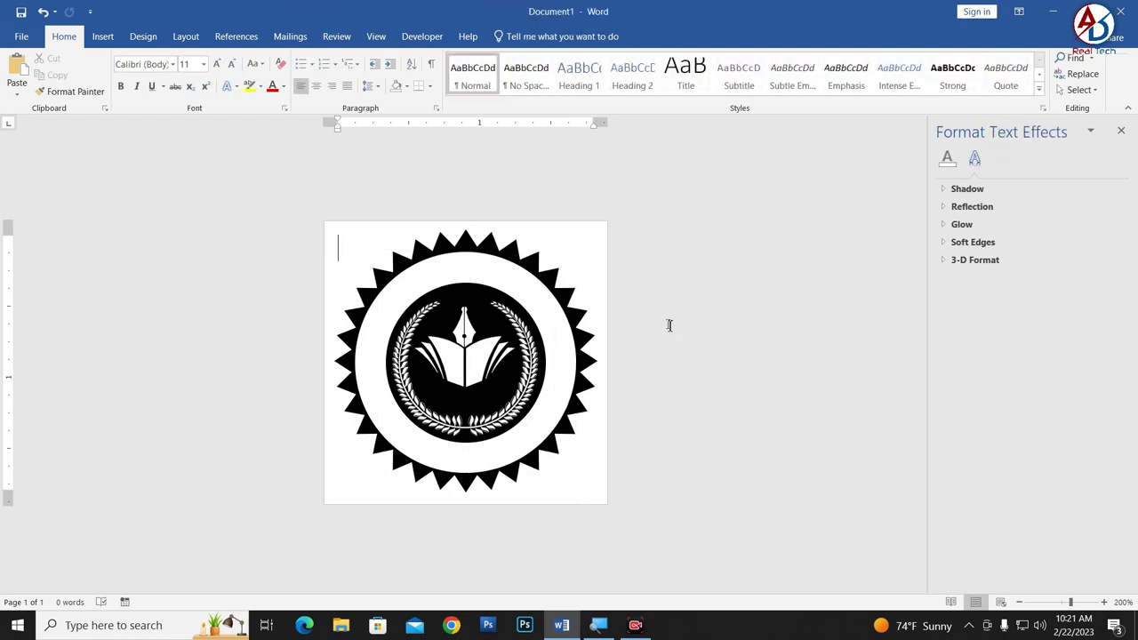
pyautogui.click(525, 457)
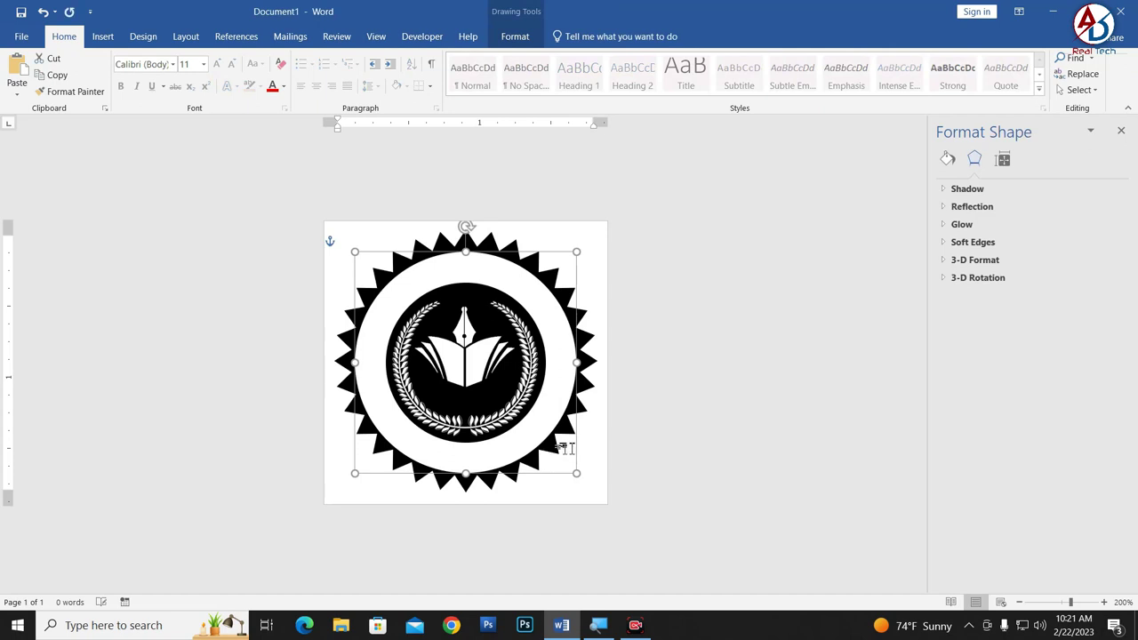
pyautogui.click(613, 409)
pyautogui.scroll(-1, 571, 414)
pyautogui.scroll(3, 571, 415)
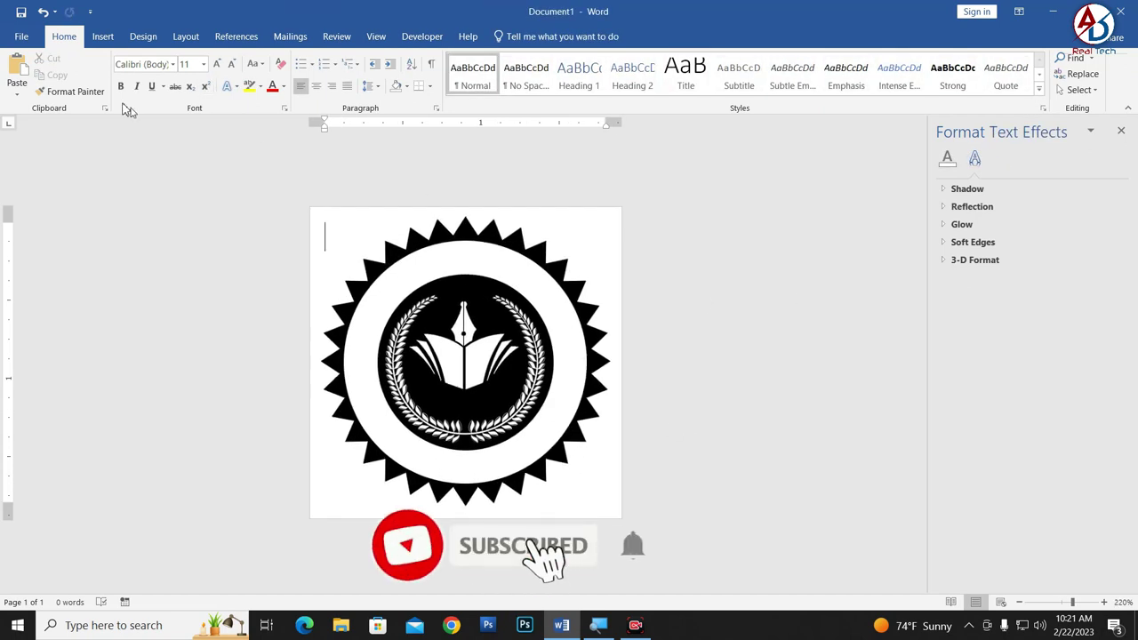
# Insert plain black WordArt with No Spacing and move it to the seal's bottom.
pyautogui.click(103, 37)
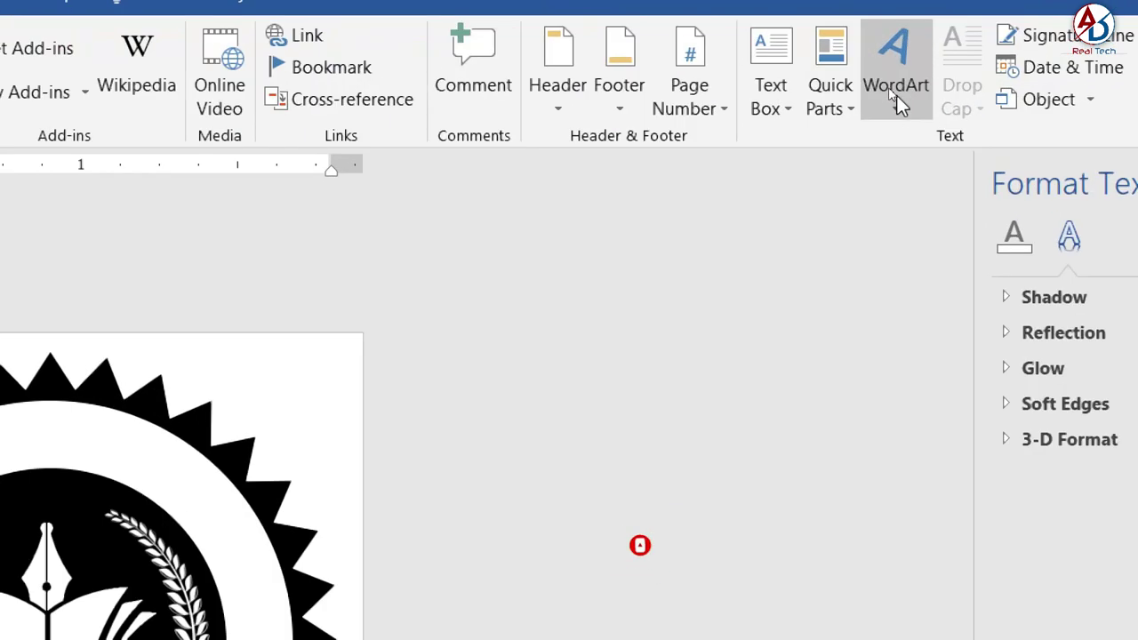
pyautogui.click(896, 95)
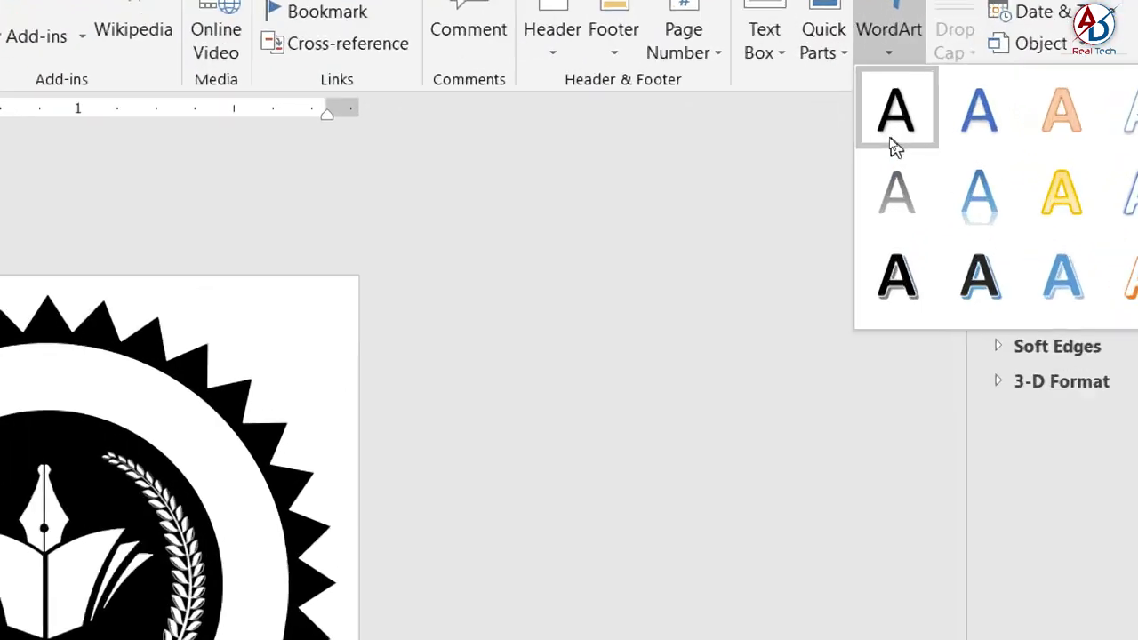
pyautogui.click(889, 137)
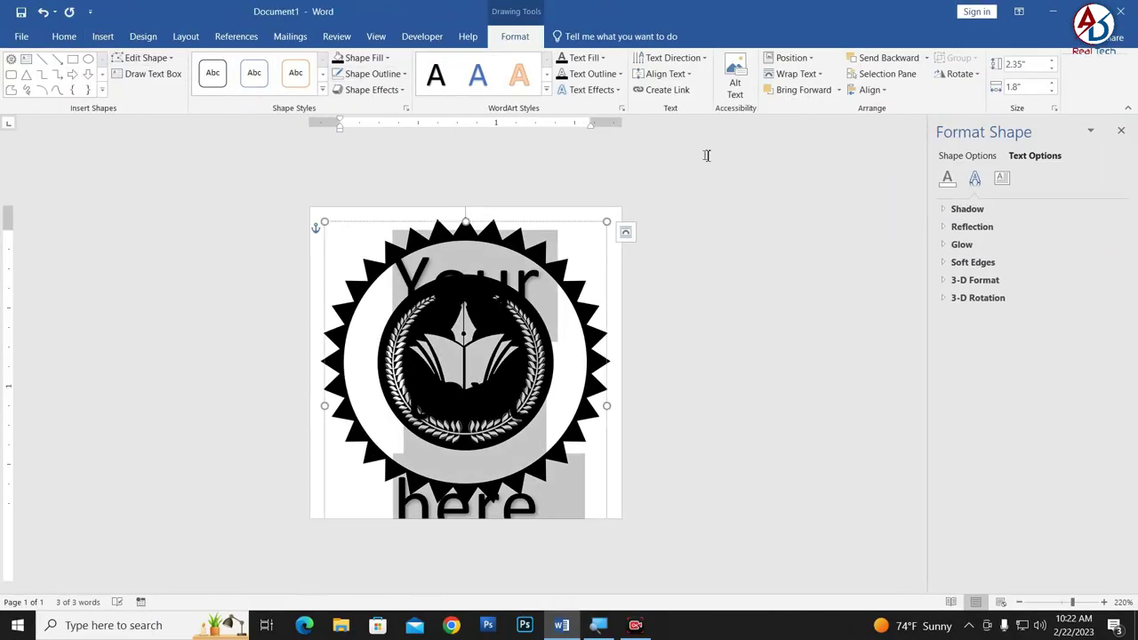
pyautogui.click(64, 37)
pyautogui.click(526, 75)
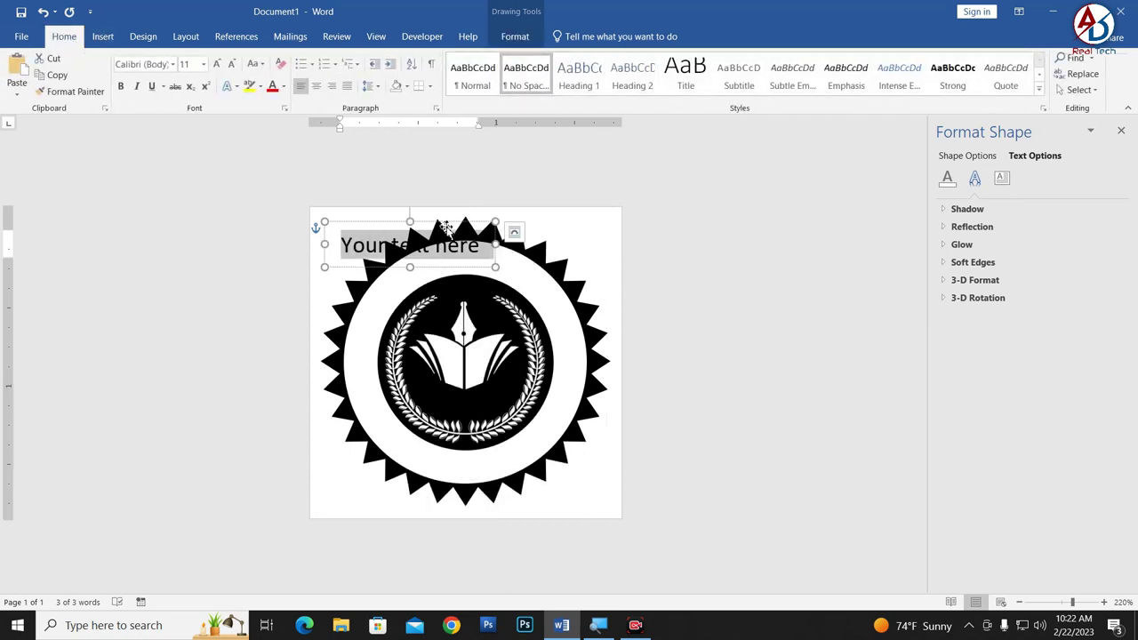
pyautogui.moveTo(445, 227); pyautogui.dragTo(494, 471)
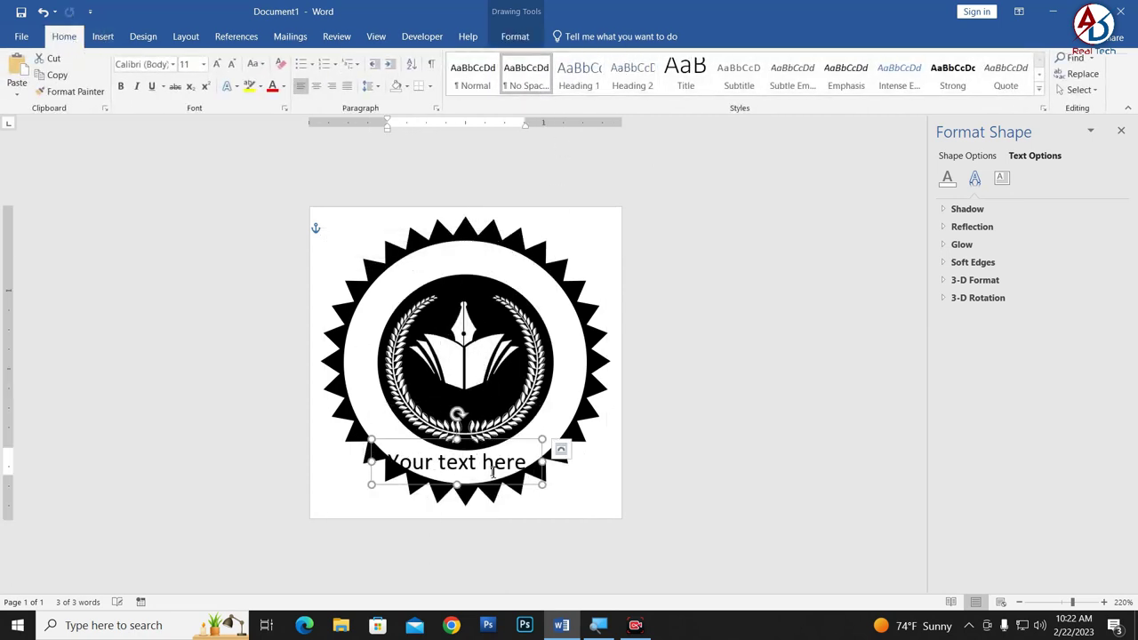
# Replace the placeholder with 'SINCE 1997' and shrink it to 6 pt.
pyautogui.tripleClick(493, 472)
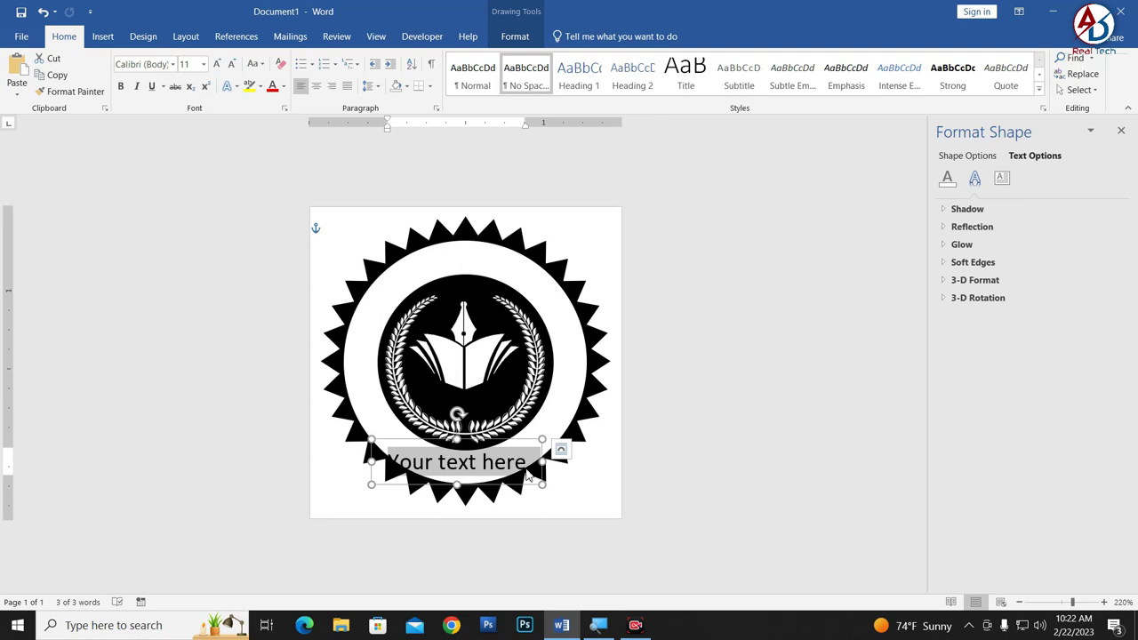
pyautogui.write('SIN')
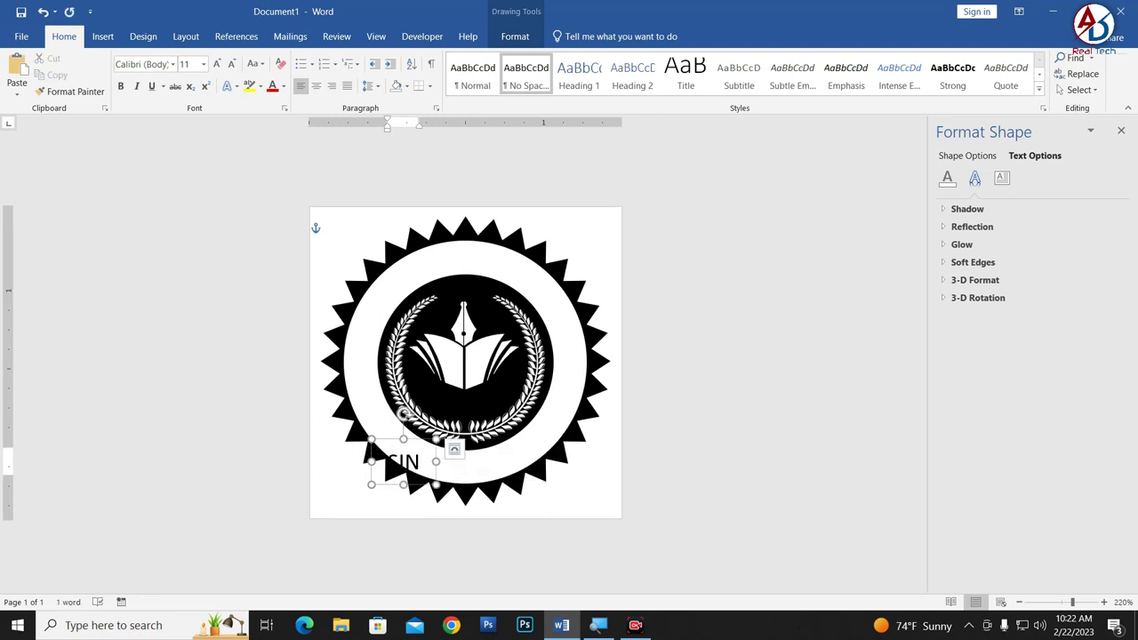
pyautogui.write('CE 199')
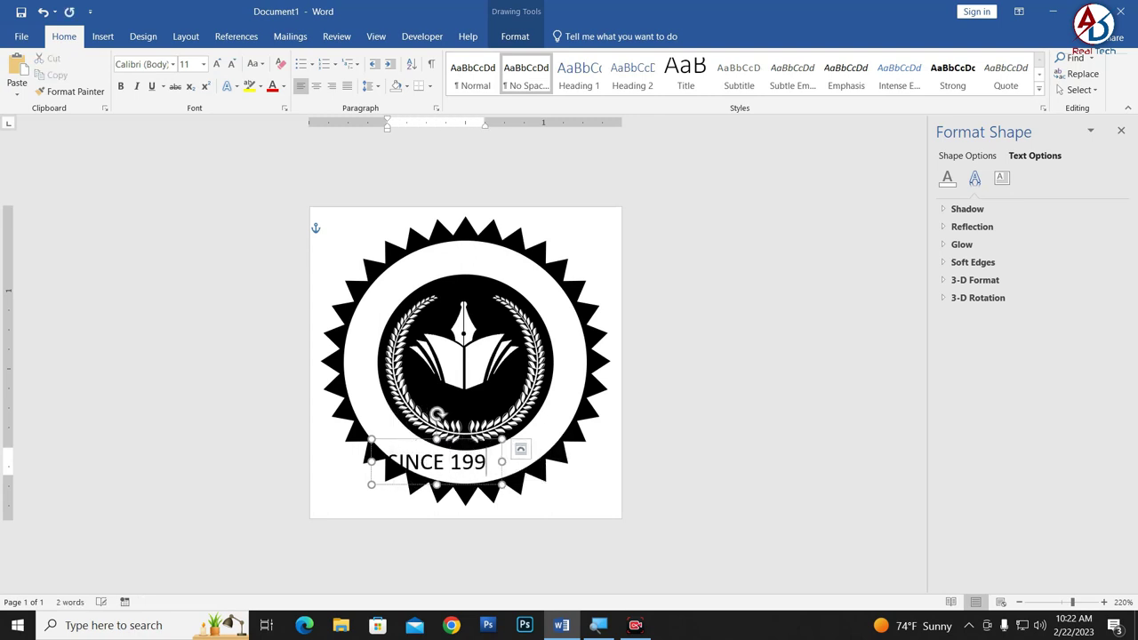
pyautogui.write('7')
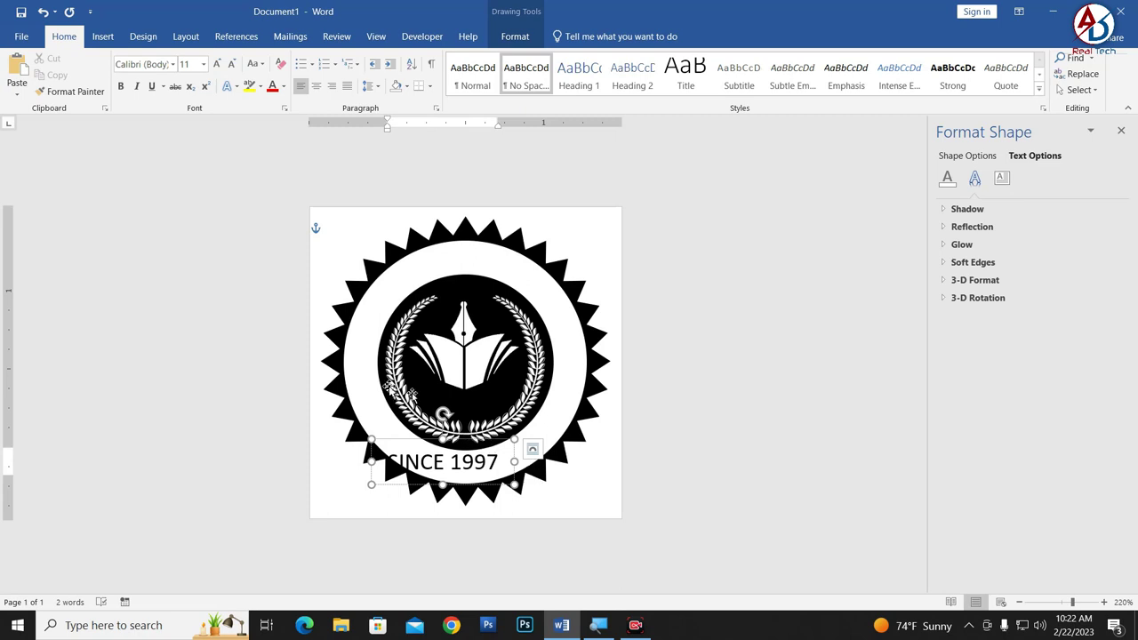
pyautogui.hotkey('ctrl', 'a')
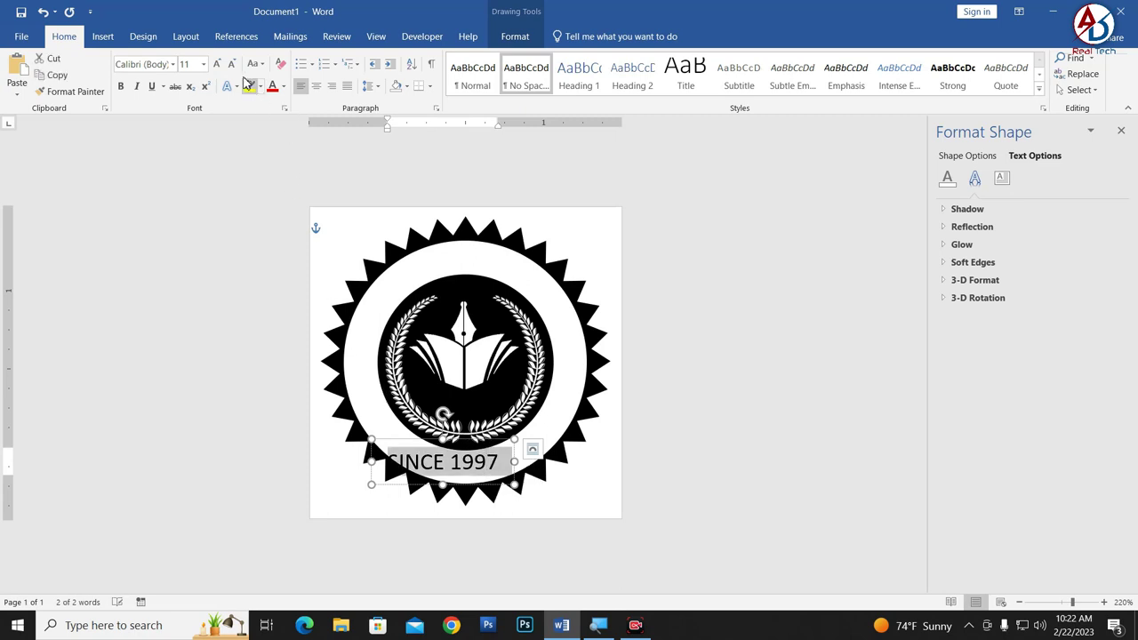
pyautogui.click(231, 67)
pyautogui.click(231, 68)
pyautogui.click(231, 68)
pyautogui.click(231, 68)
pyautogui.click(231, 68)
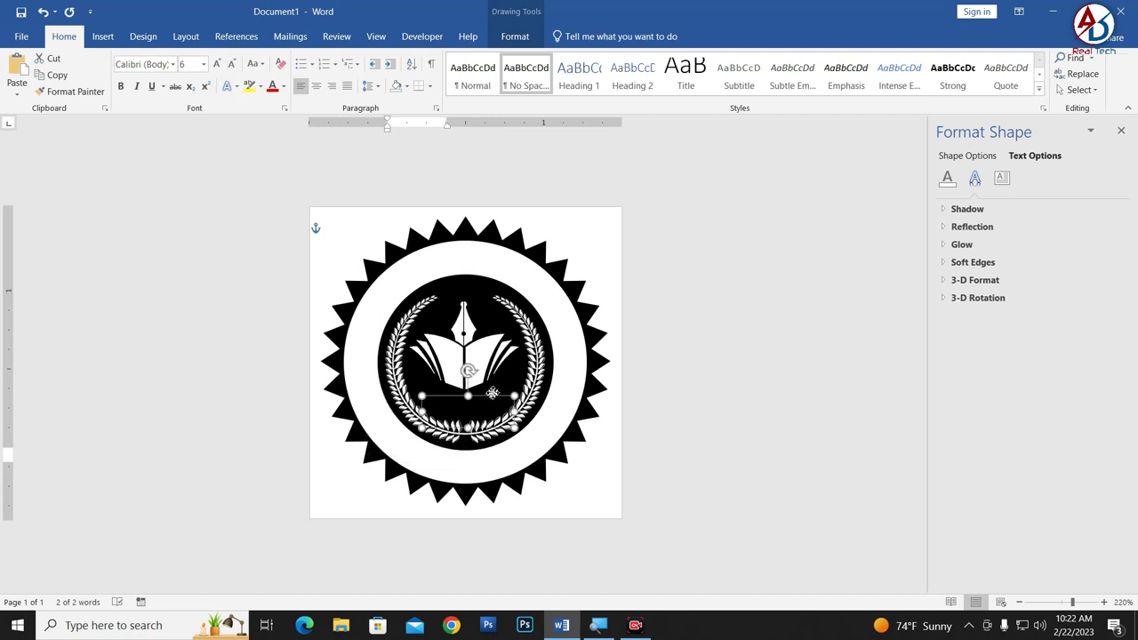
# Move 'SINCE 1997' onto the black circle below the logo and make it white.
pyautogui.moveTo(444, 436); pyautogui.dragTo(497, 387)
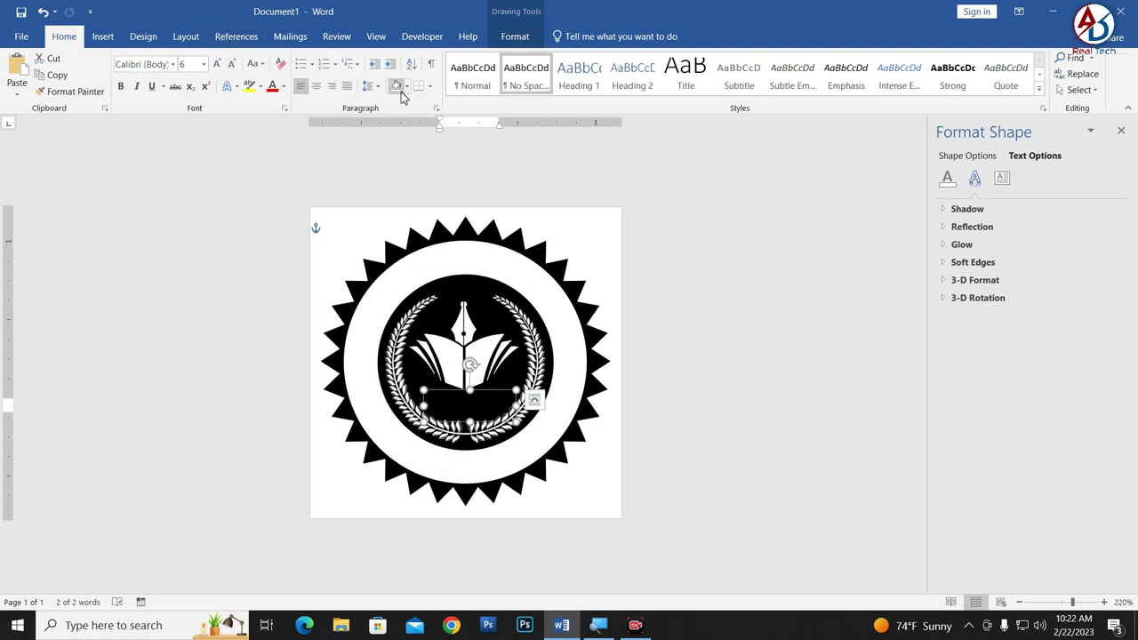
pyautogui.click(283, 86)
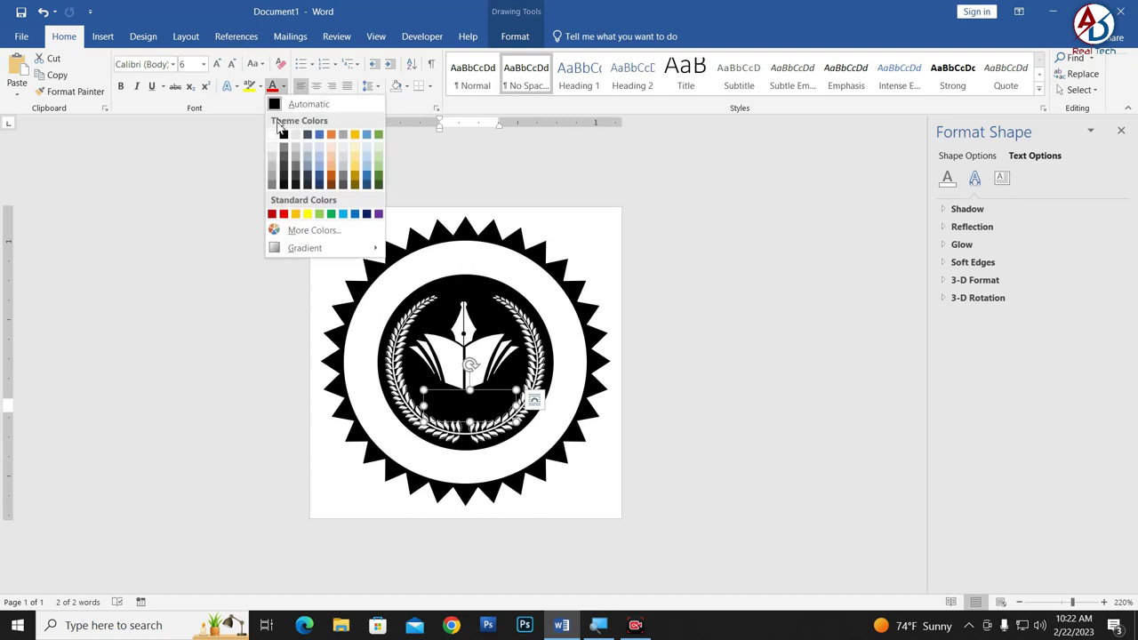
pyautogui.click(272, 135)
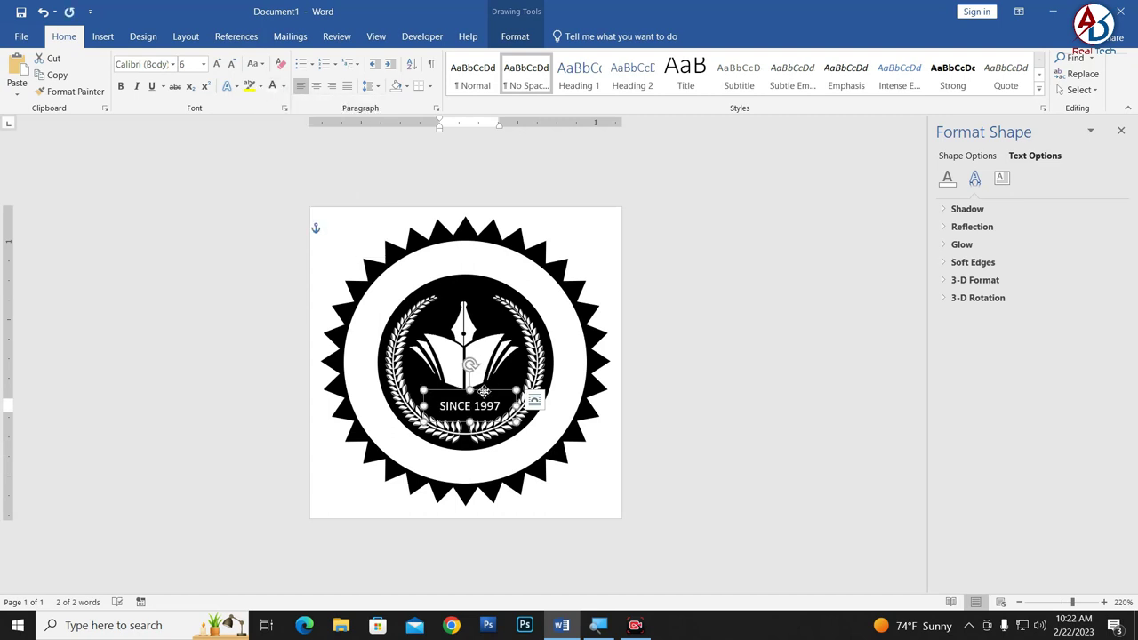
pyautogui.click(764, 439)
# Insert another plain black WordArt with No Spacing at the top of the seal.
pyautogui.scroll(-5, 579, 426)
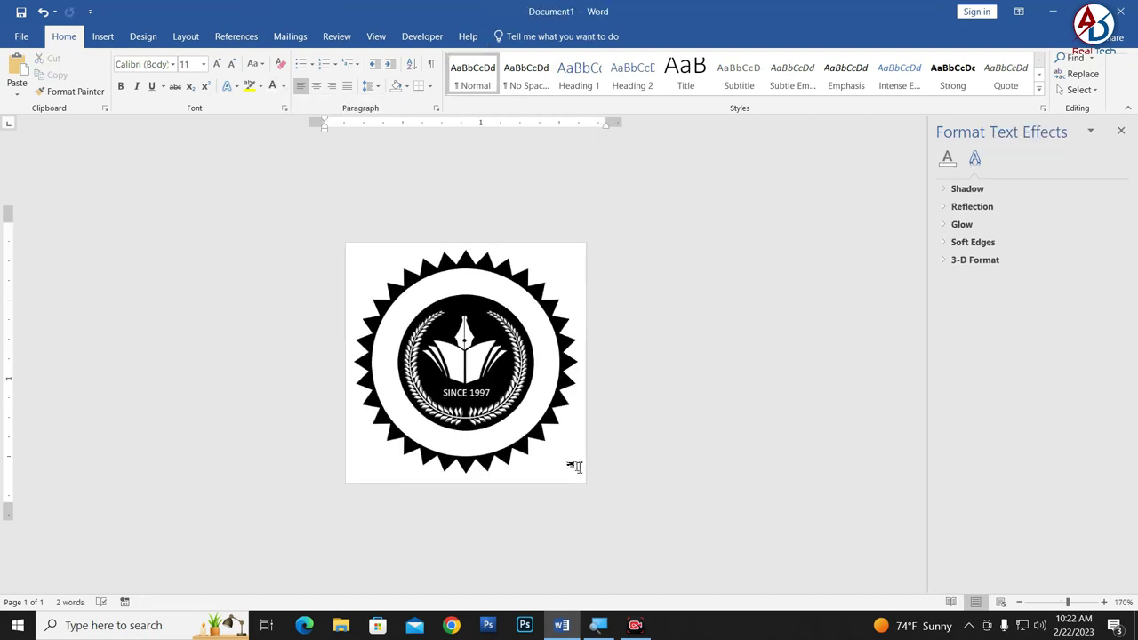
pyautogui.scroll(3, 574, 467)
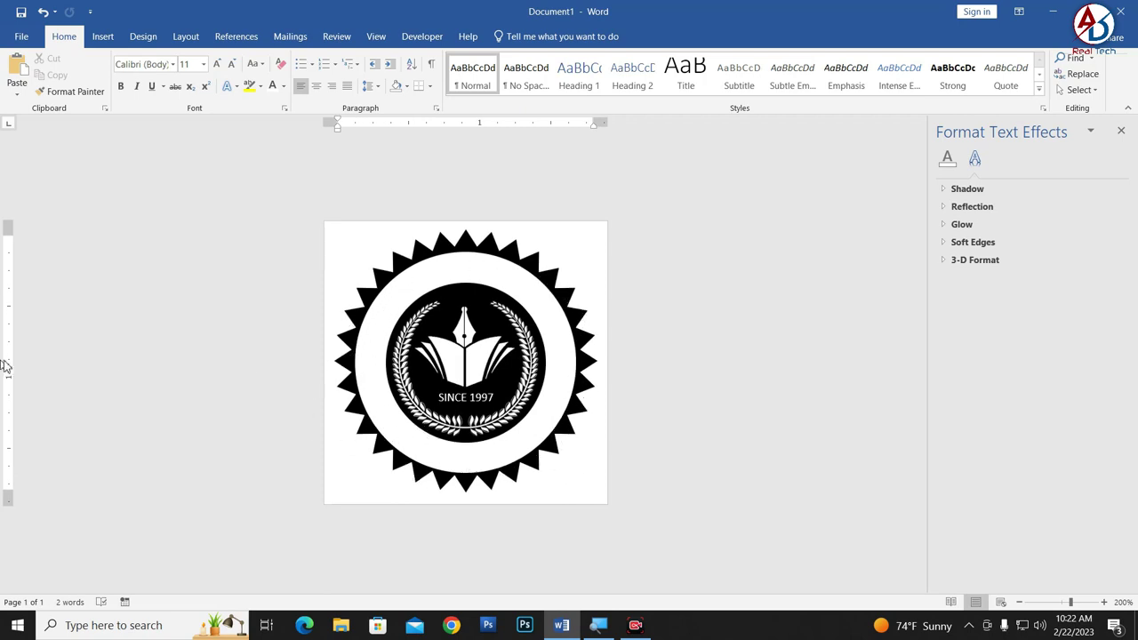
pyautogui.click(103, 36)
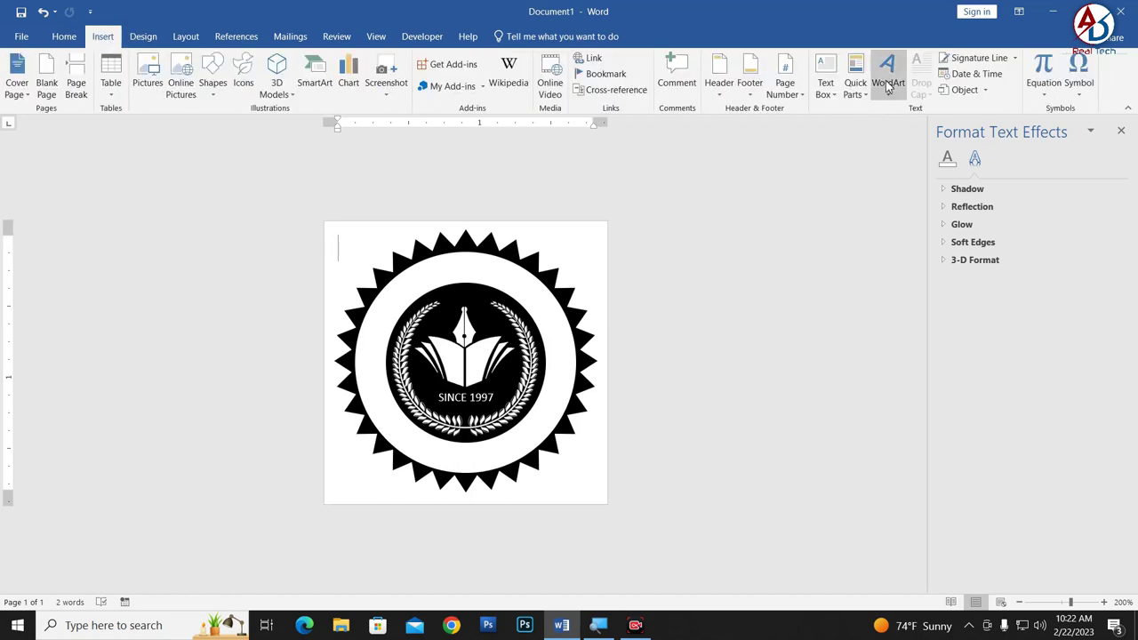
pyautogui.click(888, 82)
pyautogui.click(892, 119)
pyautogui.click(64, 37)
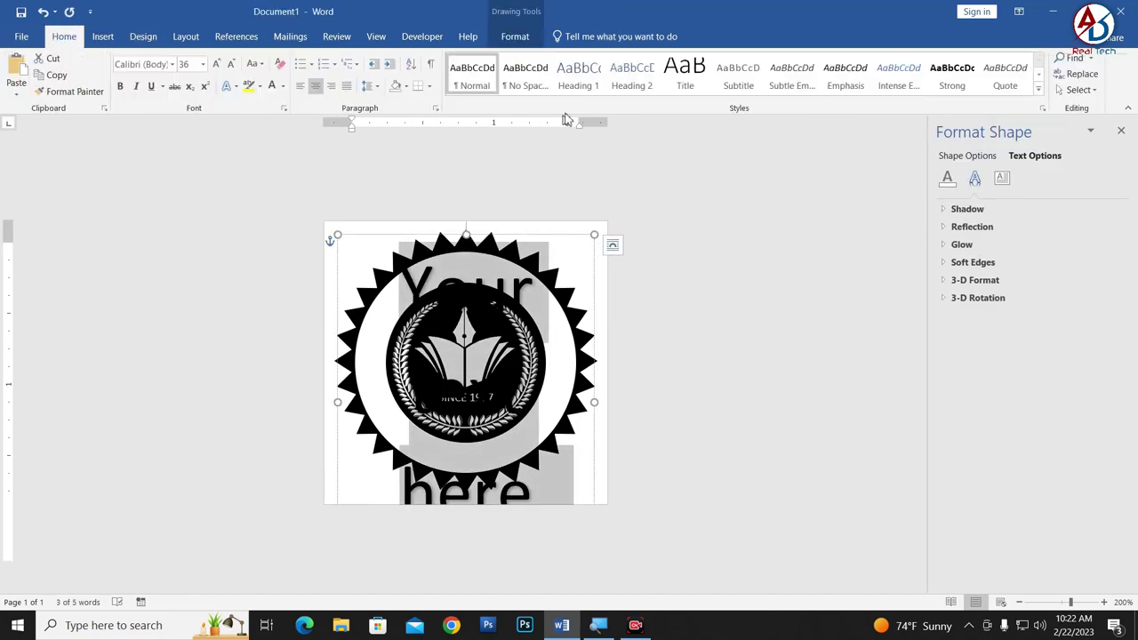
pyautogui.click(524, 78)
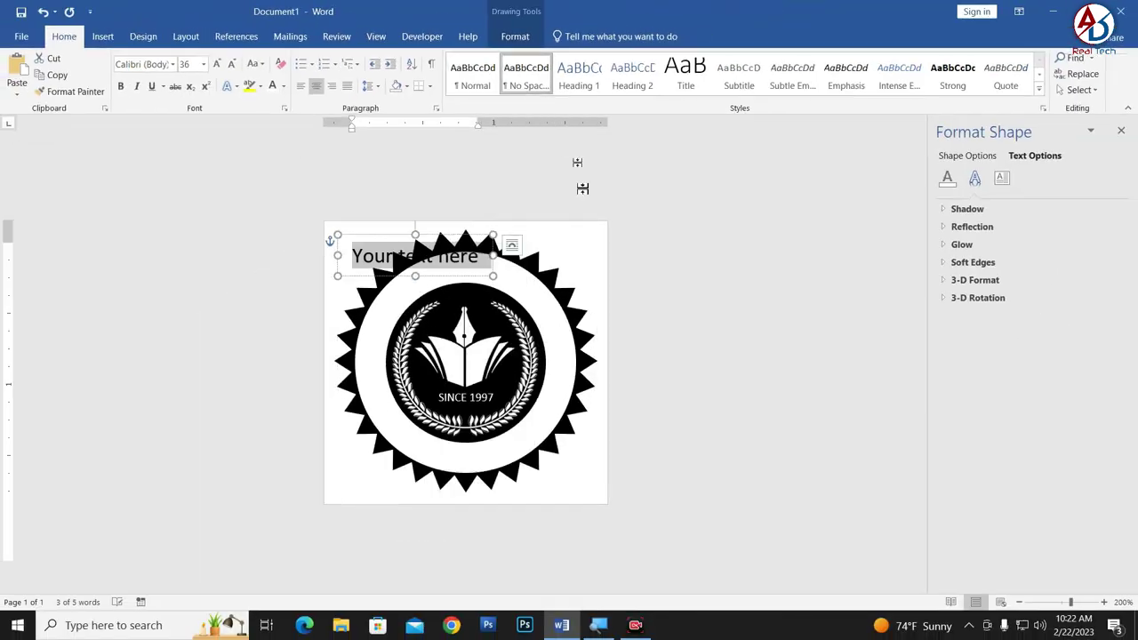
pyautogui.moveTo(452, 279); pyautogui.dragTo(501, 304)
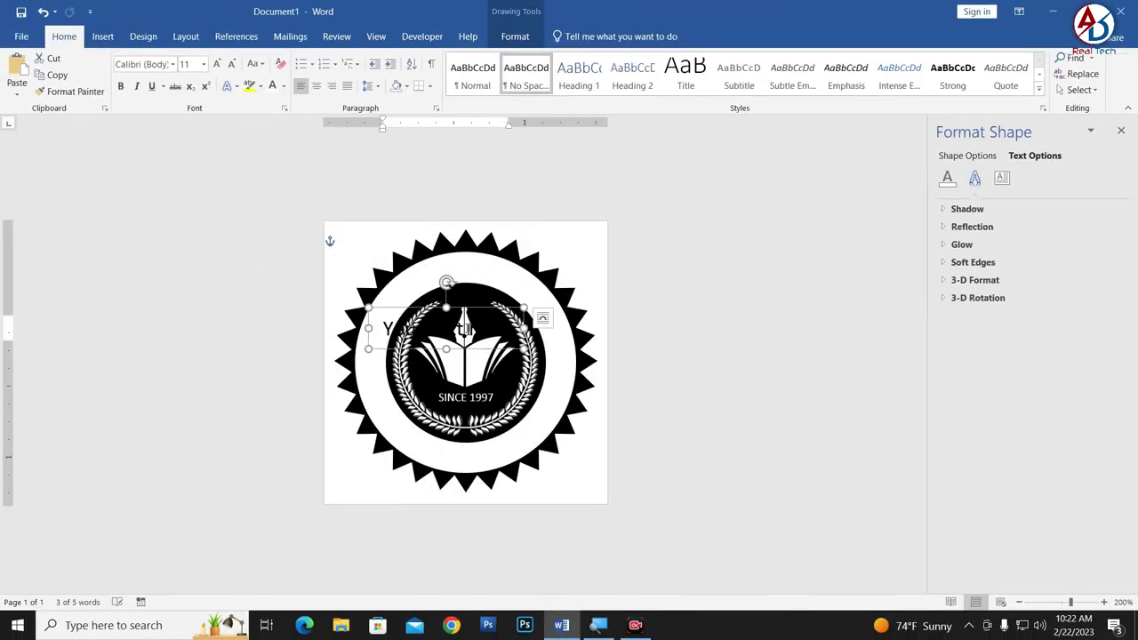
# Shrink the new WordArt's placeholder text to 6 pt and nudge its box into place.
pyautogui.tripleClick(472, 271)
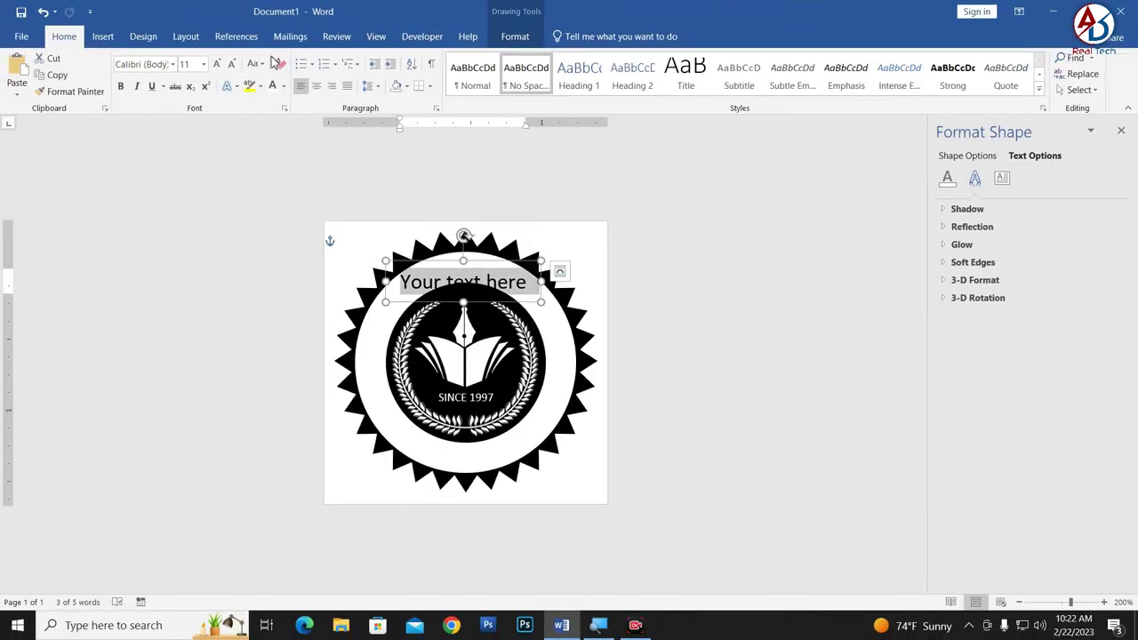
pyautogui.click(229, 67)
pyautogui.click(229, 67)
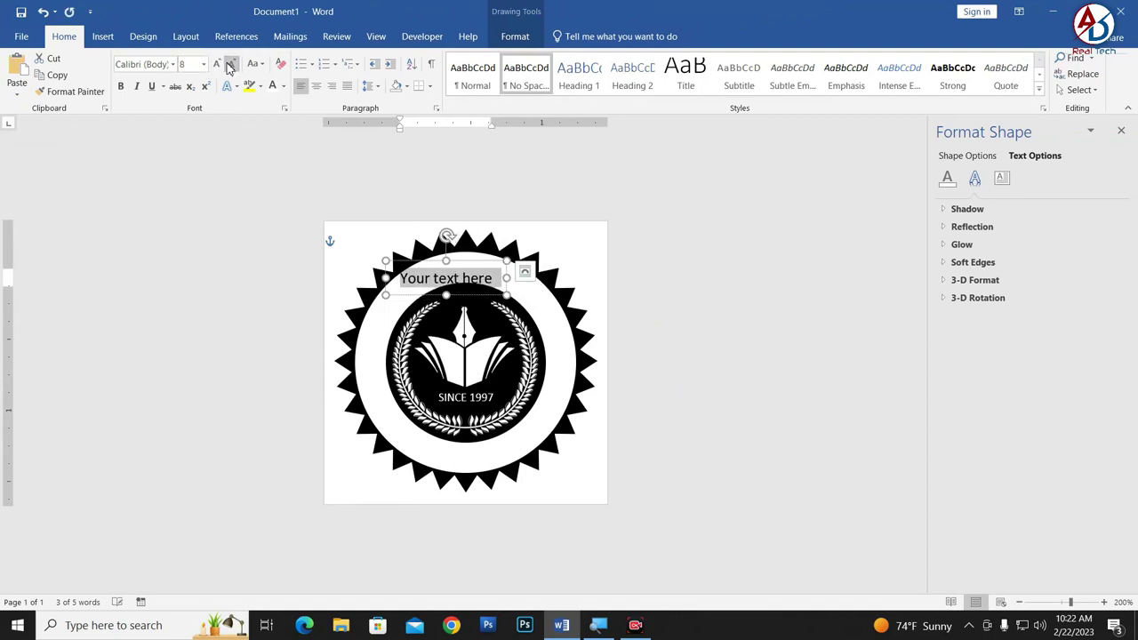
pyautogui.click(230, 67)
pyautogui.click(230, 67)
pyautogui.click(229, 67)
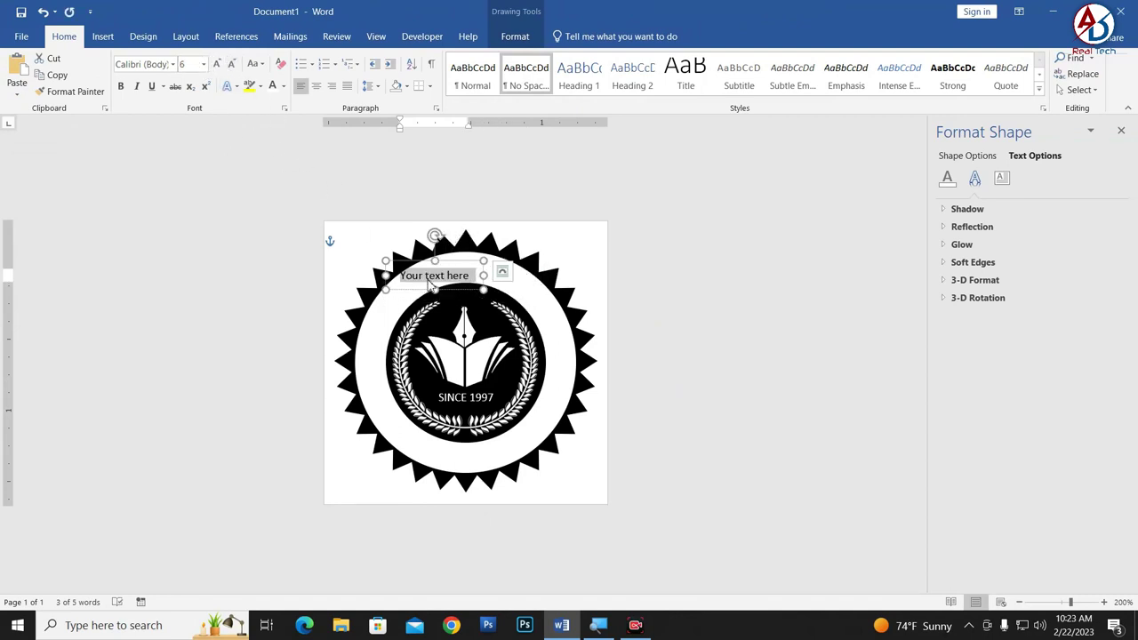
pyautogui.moveTo(457, 290); pyautogui.dragTo(452, 292)
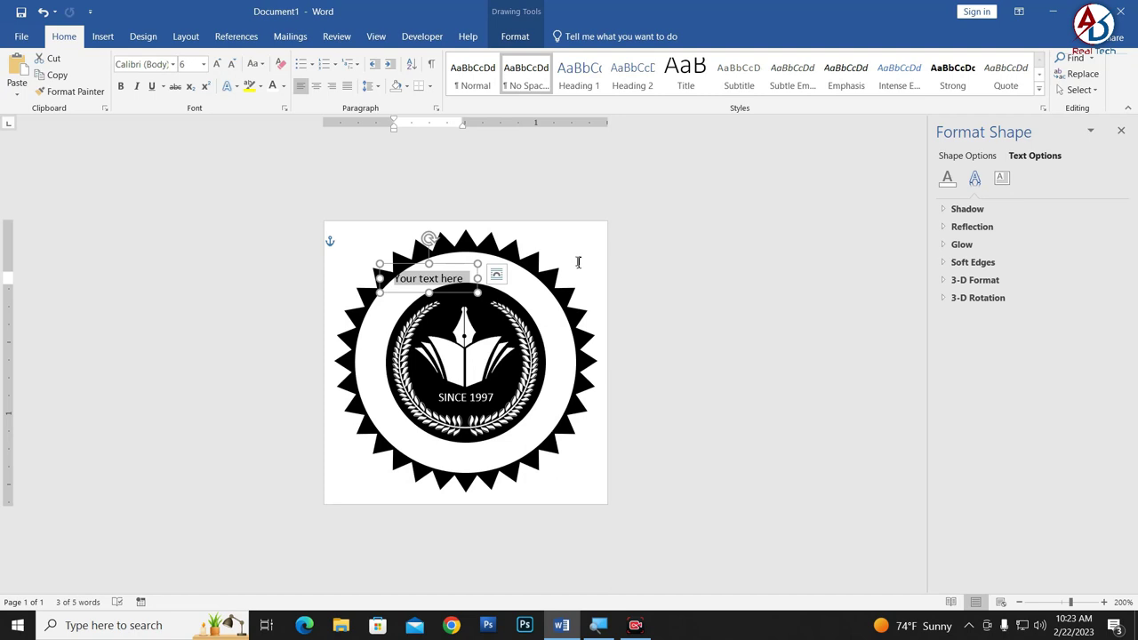
# Paste 'TYPE YOUR SCHOOL COLLEGE NAME HERE' and centre the line over the seal.
pyautogui.write('TYPE YOUR SCHOOL COLLEGE NAME HERE')
pyautogui.click(537, 261)
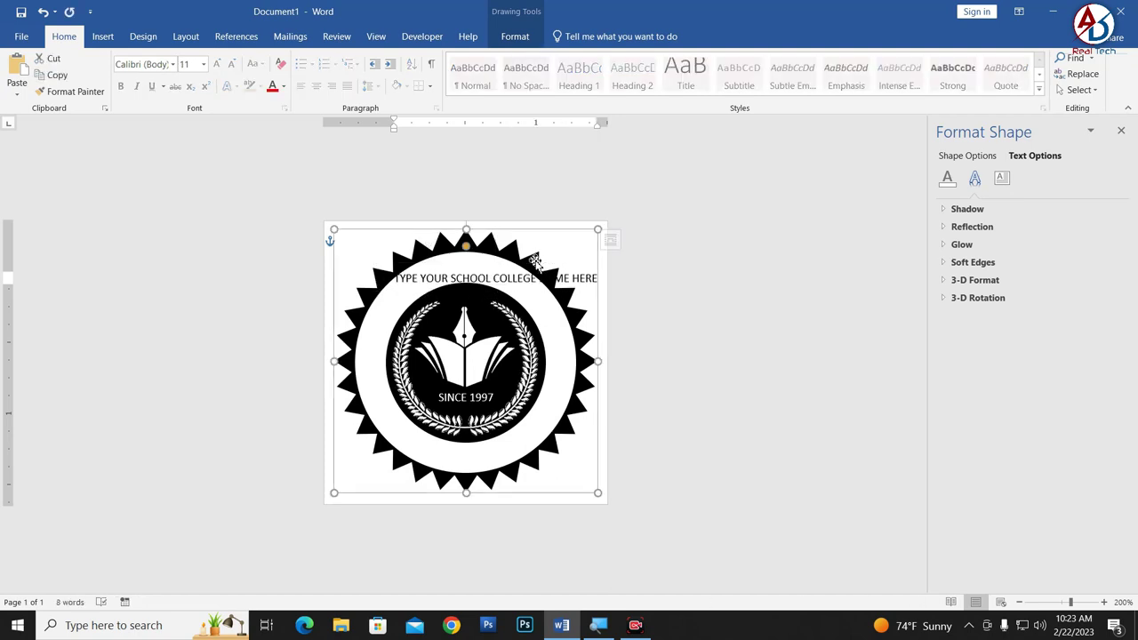
pyautogui.click(558, 279)
pyautogui.moveTo(565, 268); pyautogui.dragTo(526, 269)
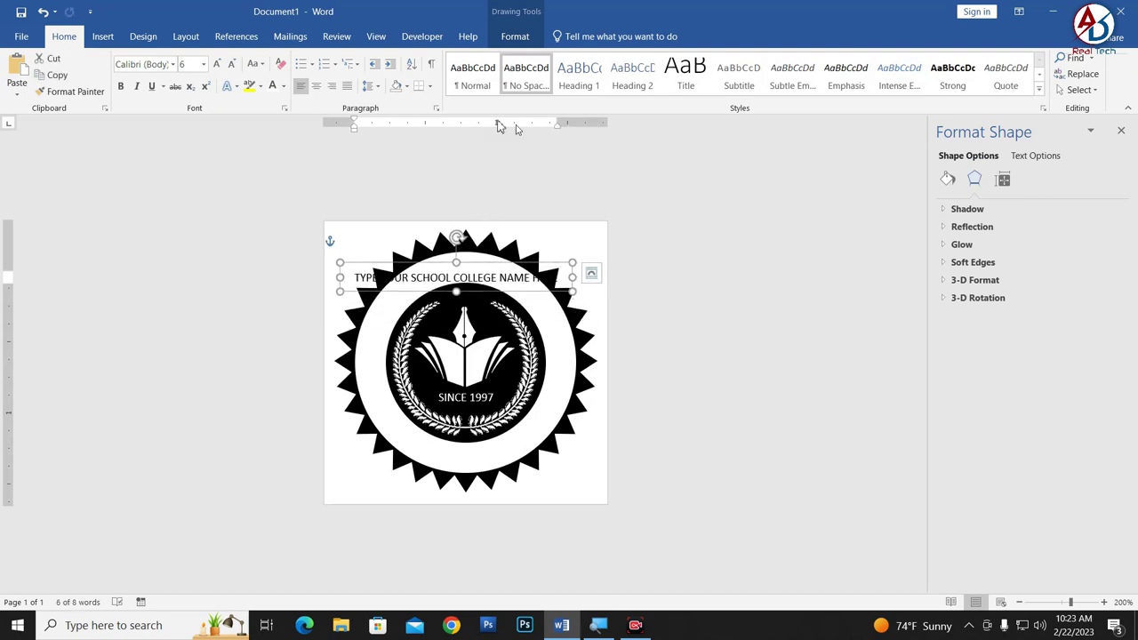
# Apply the Arch transform to the school name, stretch its box around the circle, and centre it.
pyautogui.click(517, 38)
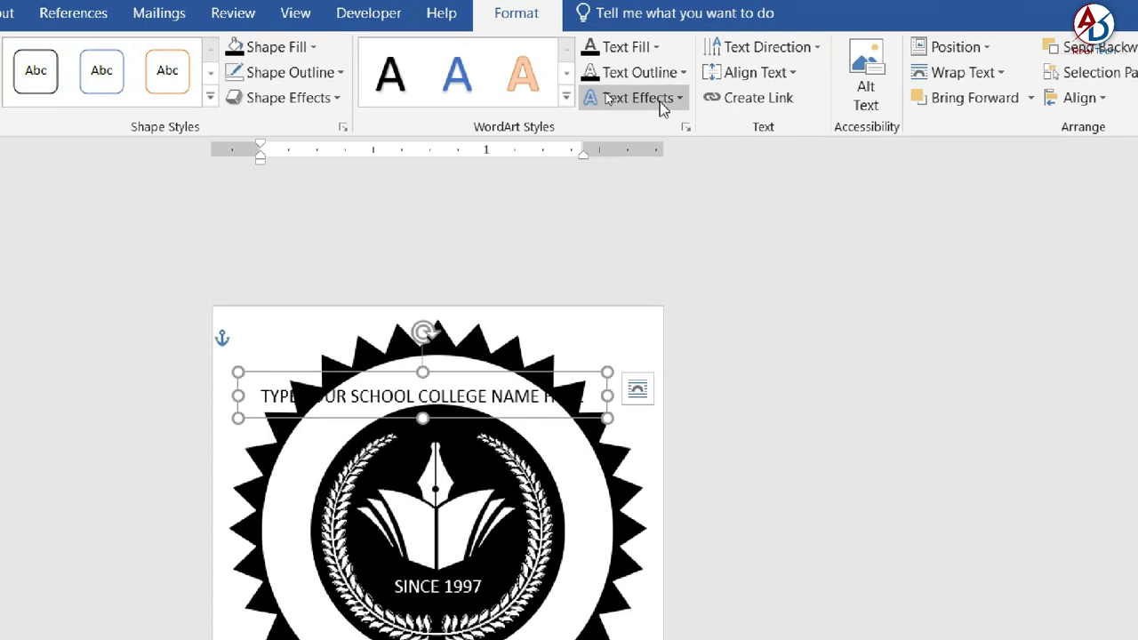
pyautogui.click(606, 93)
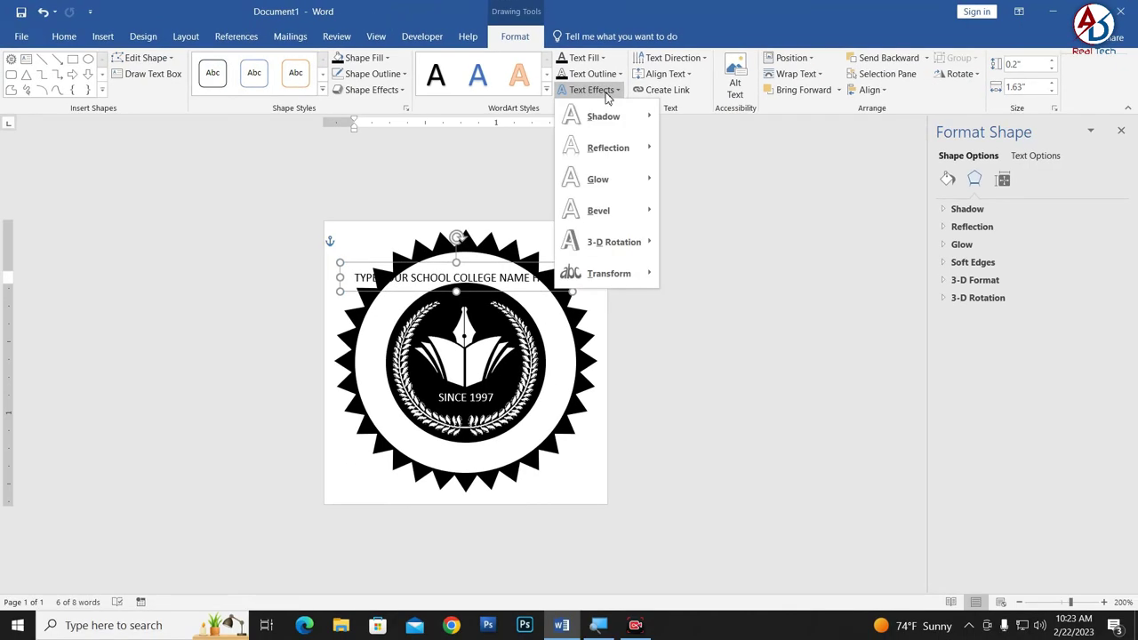
pyautogui.moveTo(530, 282)
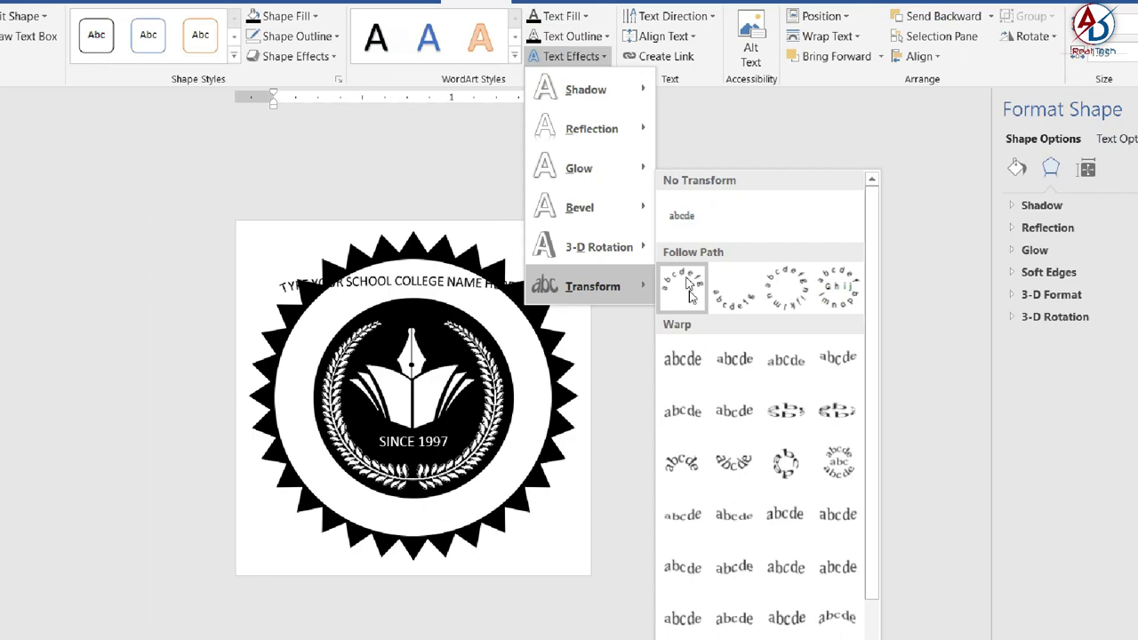
pyautogui.click(667, 289)
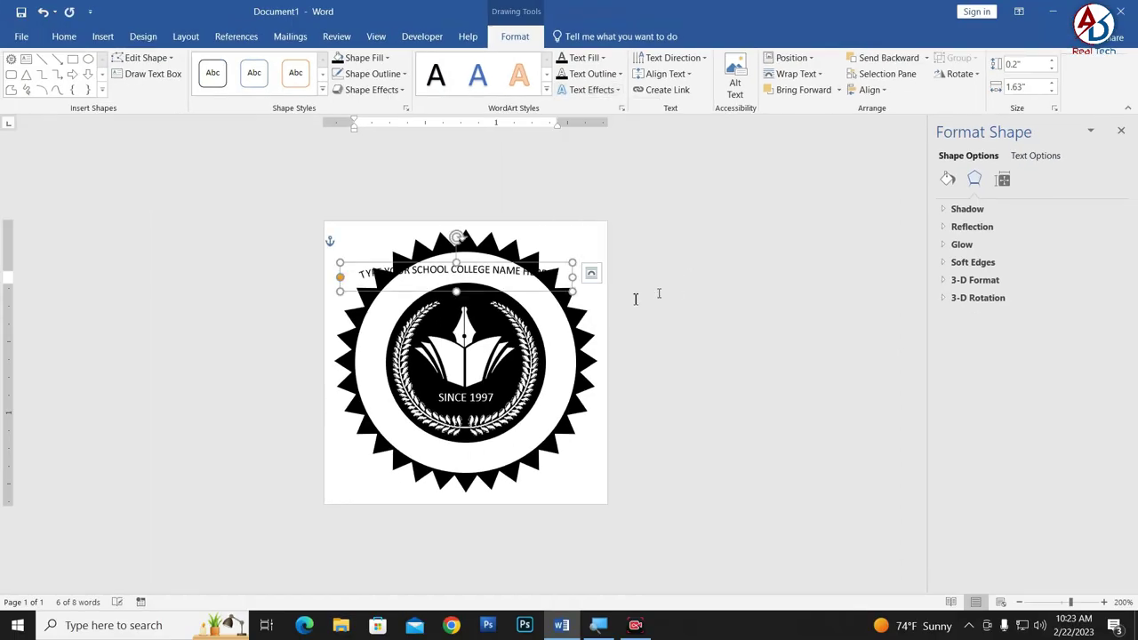
pyautogui.moveTo(571, 292); pyautogui.dragTo(555, 496)
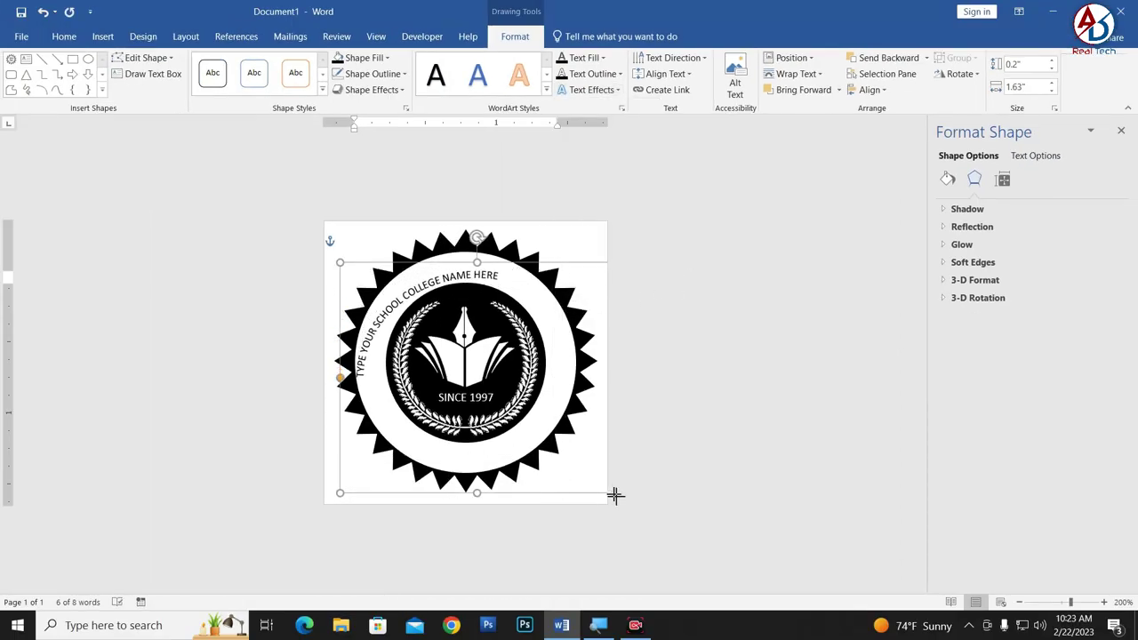
pyautogui.moveTo(556, 495); pyautogui.dragTo(597, 489)
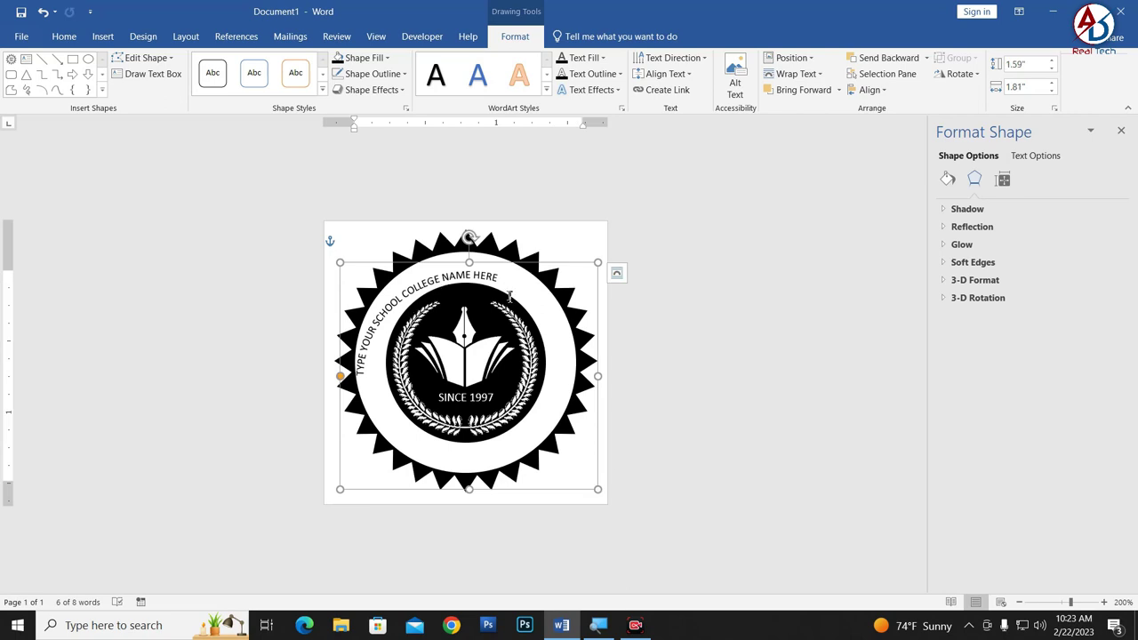
pyautogui.click(64, 36)
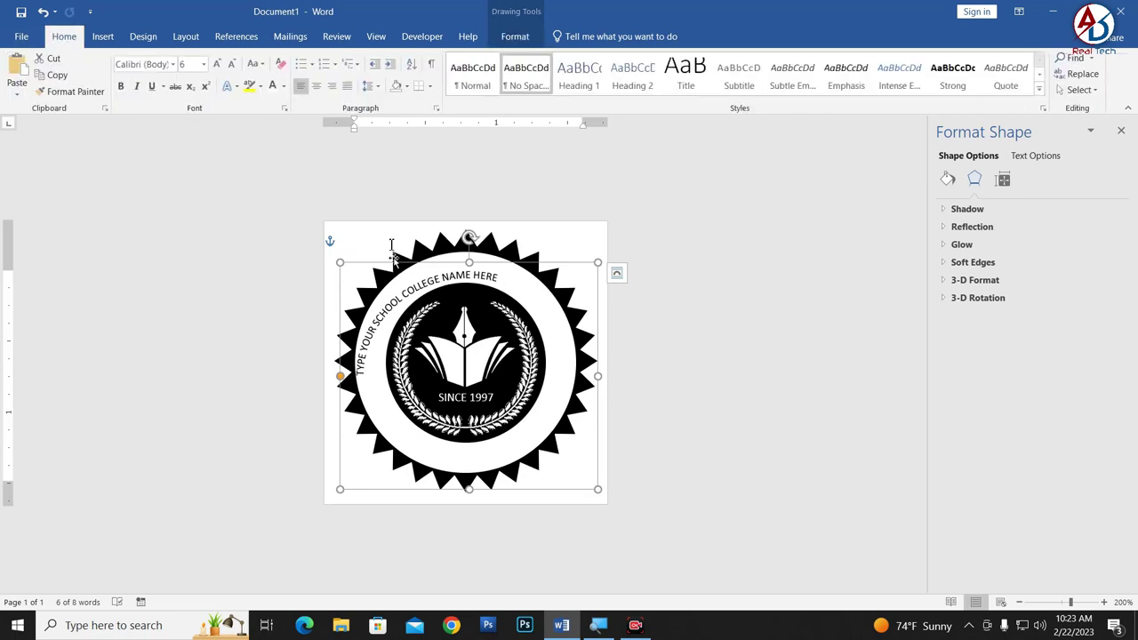
pyautogui.click(316, 85)
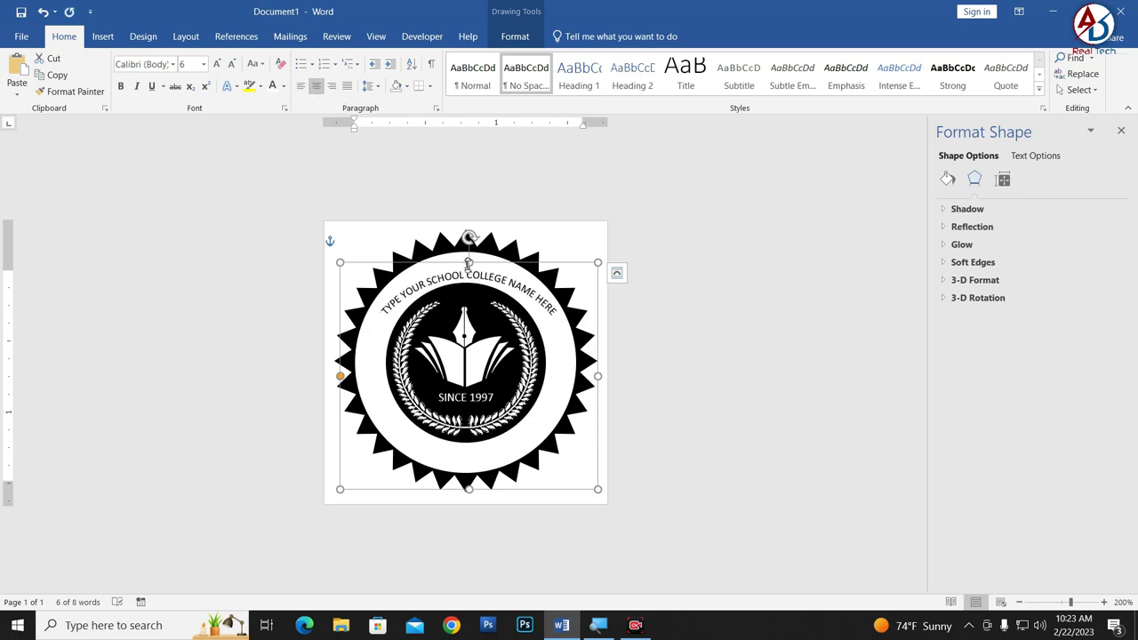
pyautogui.moveTo(469, 260)
pyautogui.mouseDown()
pyautogui.moveTo(468, 237)
pyautogui.moveTo(480, 248)
pyautogui.moveTo(493, 224)
pyautogui.moveTo(492, 257)
pyautogui.mouseUp()
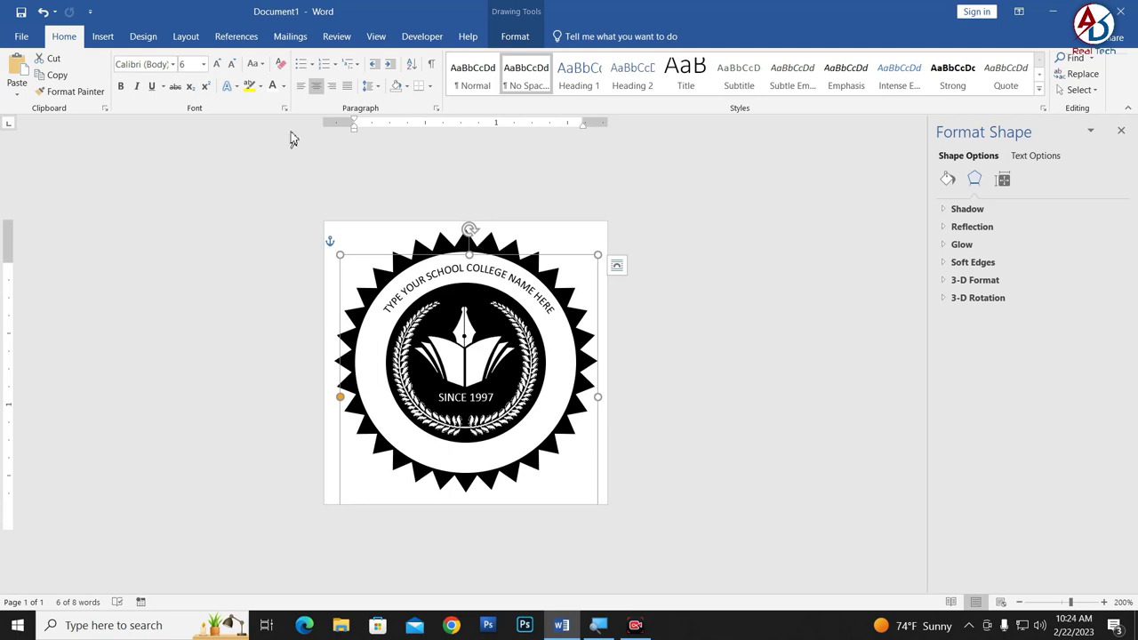
# Enlarge the arched school name and resize its frame to extend around the seal.
pyautogui.click(218, 66)
pyautogui.click(217, 66)
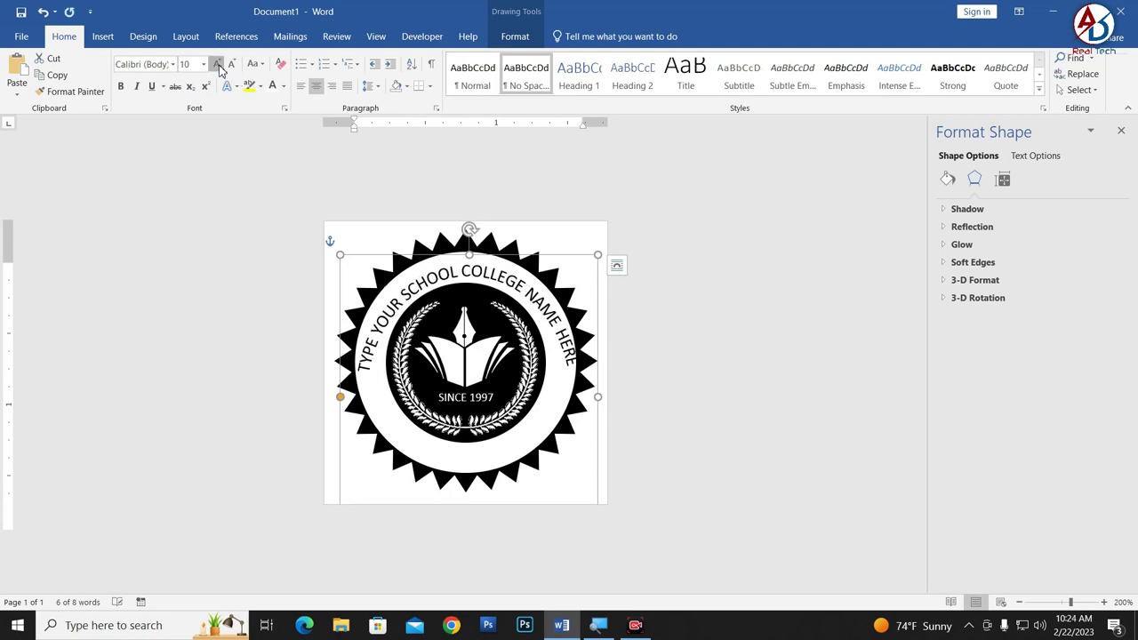
pyautogui.click(218, 66)
pyautogui.moveTo(493, 257); pyautogui.dragTo(481, 185)
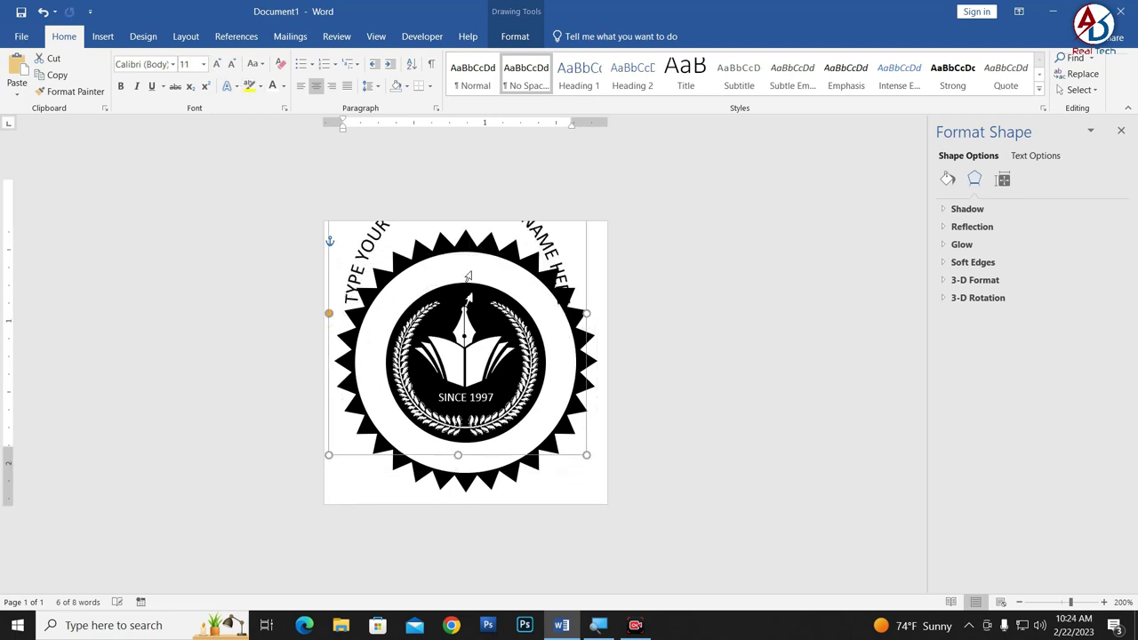
pyautogui.moveTo(461, 448); pyautogui.dragTo(483, 315)
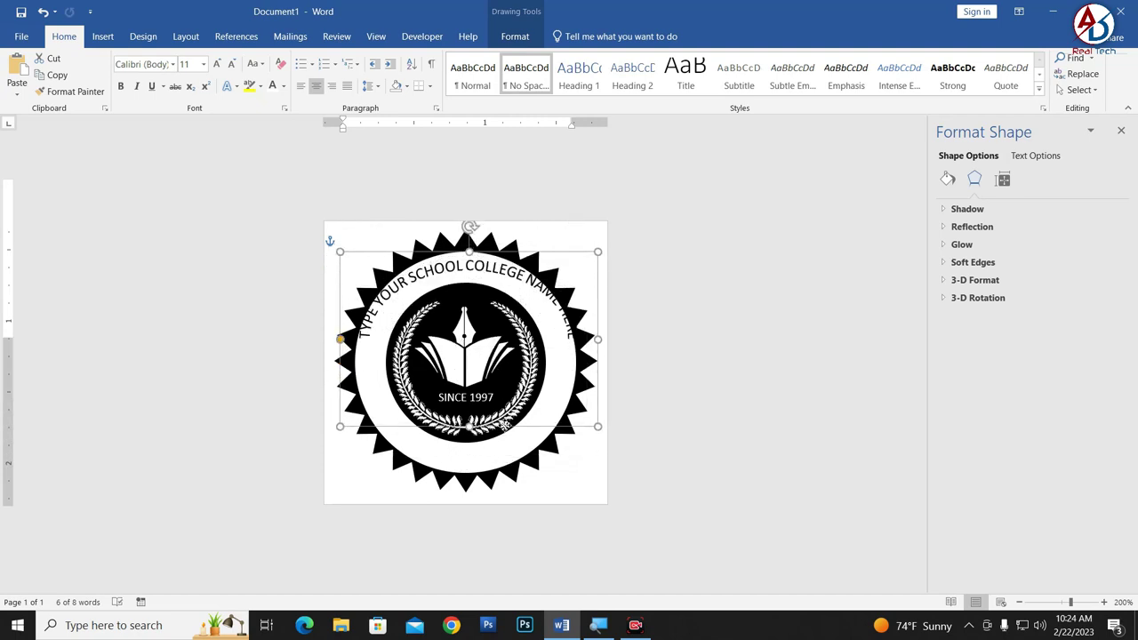
pyautogui.moveTo(469, 426); pyautogui.dragTo(469, 504)
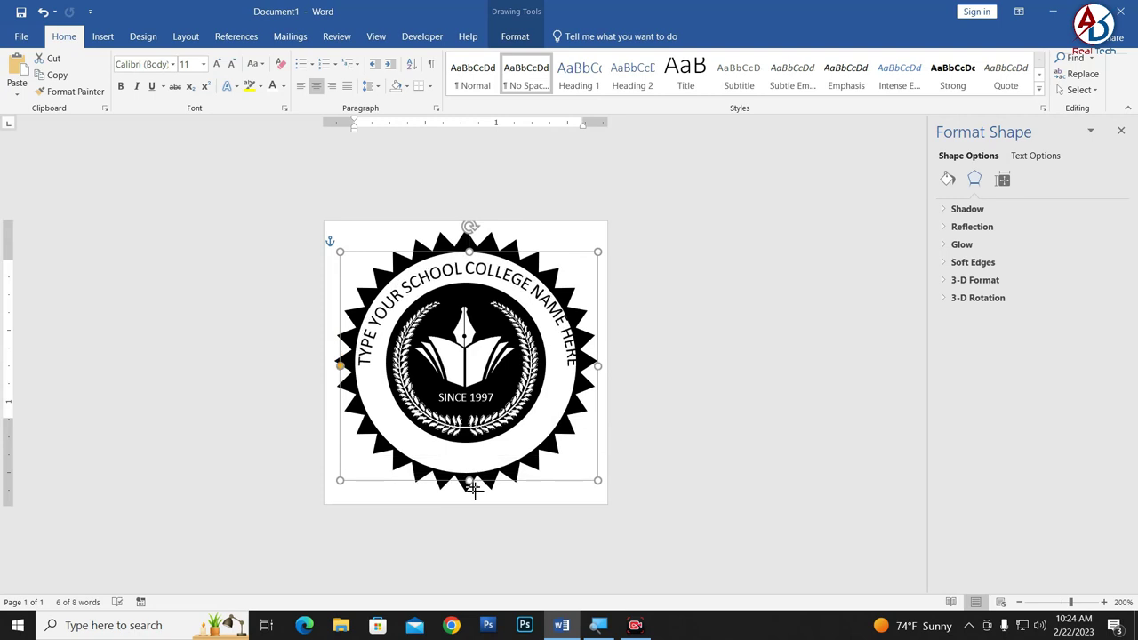
# Set the school name to Bahnschrift SemiBold Condensed and refit the arch to the ring.
pyautogui.click(172, 64)
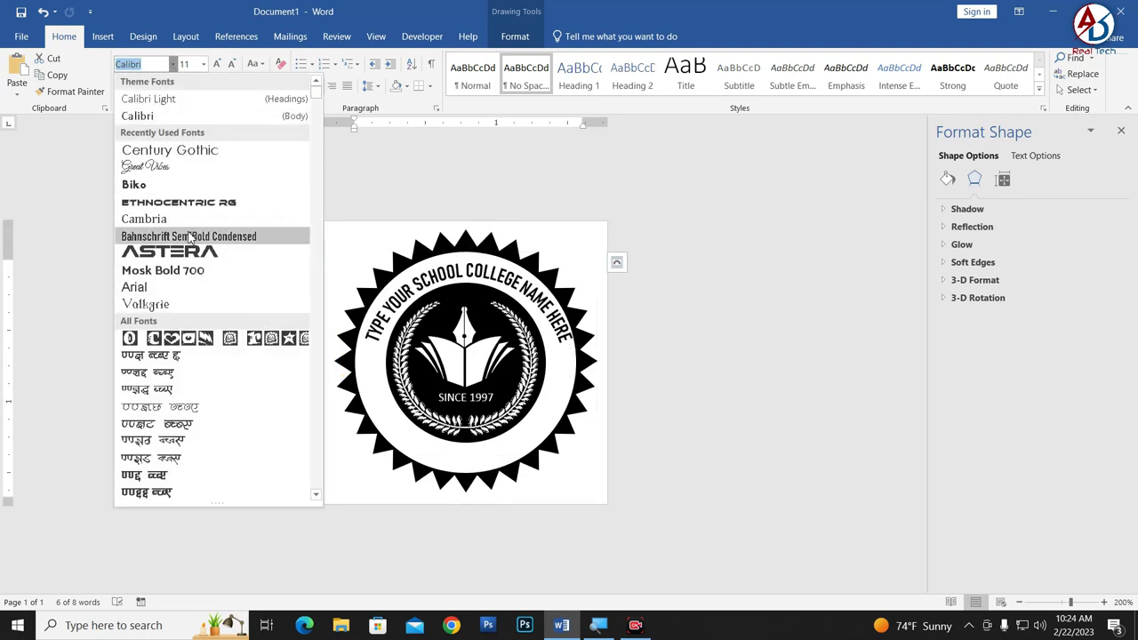
pyautogui.click(190, 237)
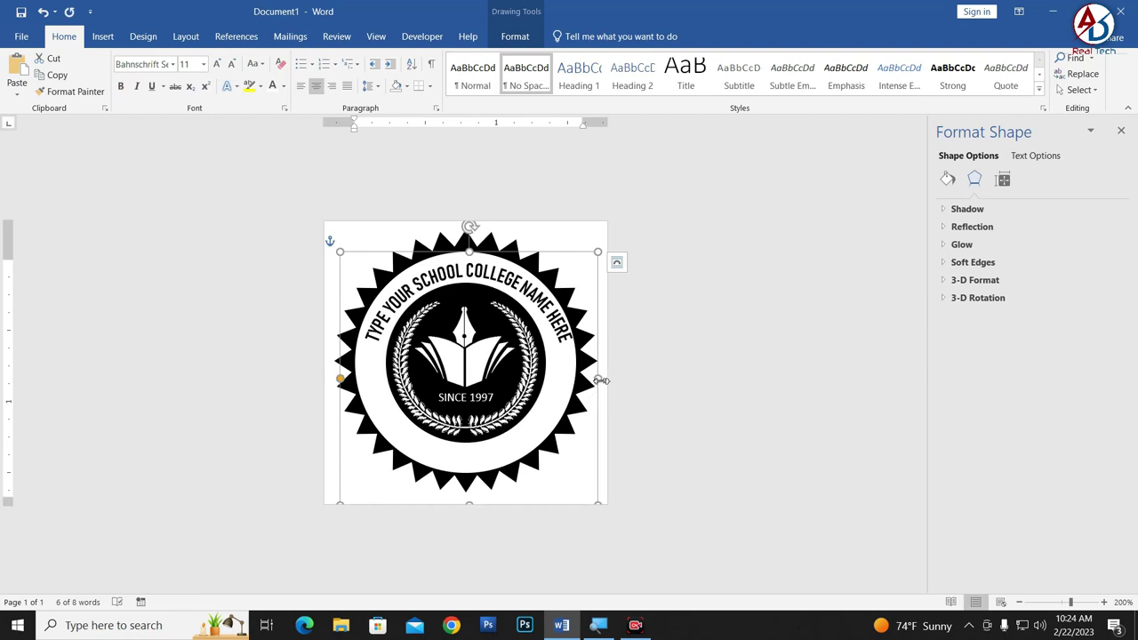
pyautogui.moveTo(600, 380); pyautogui.dragTo(586, 380)
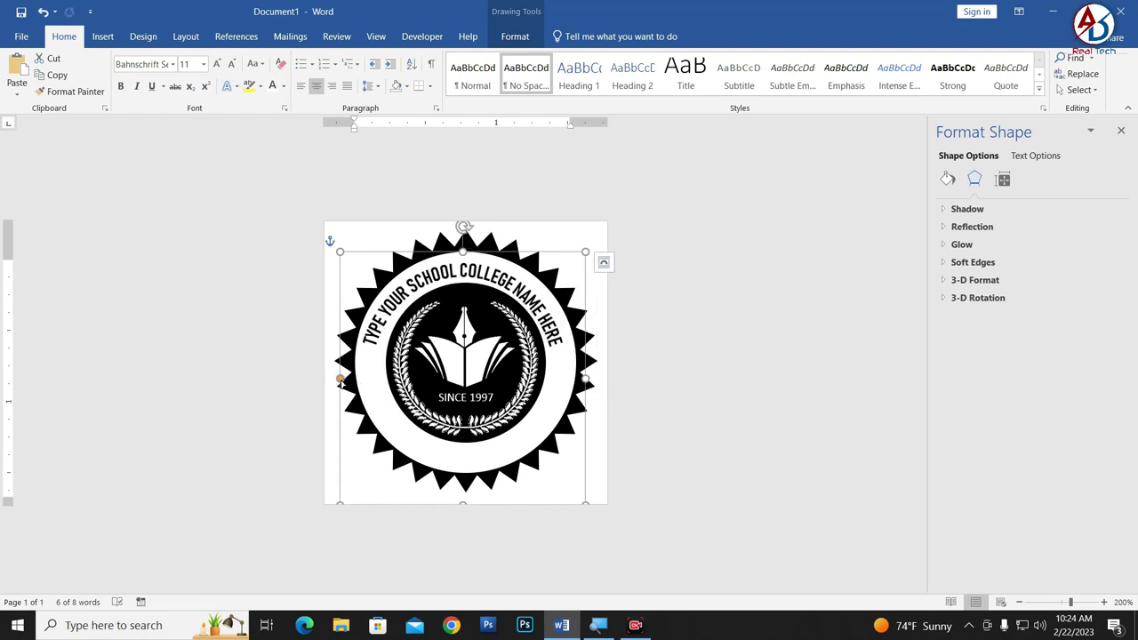
pyautogui.moveTo(340, 377); pyautogui.dragTo(368, 460)
pyautogui.moveTo(462, 253); pyautogui.dragTo(488, 259)
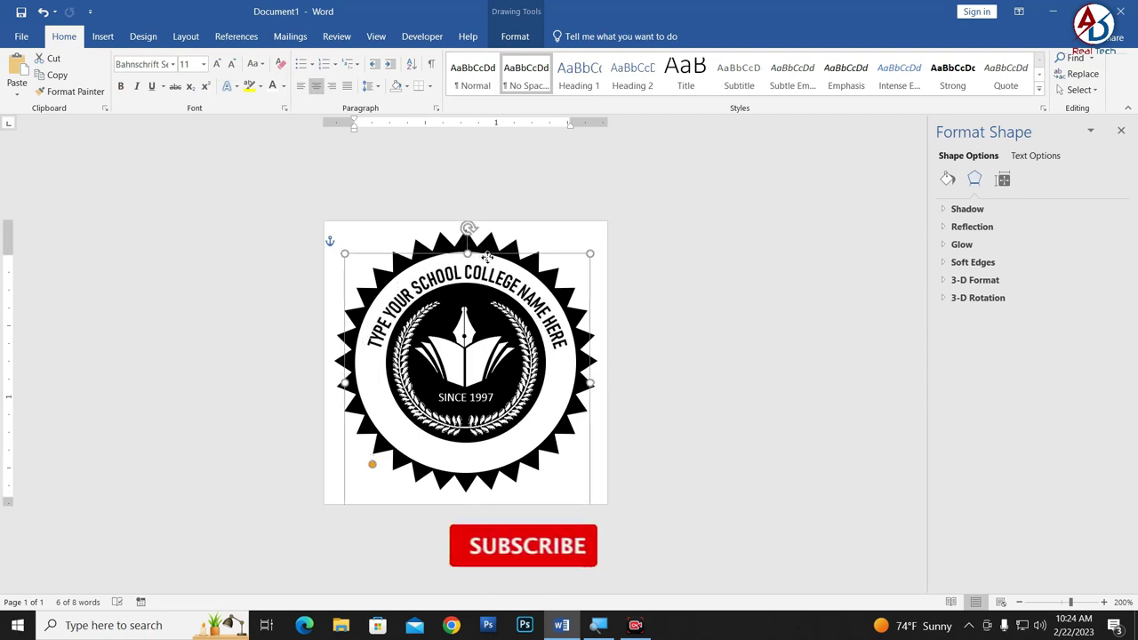
# Grow the school name to 16 pt and fine-tune the arch inside the white ring.
pyautogui.click(216, 64)
pyautogui.click(216, 64)
pyautogui.click(216, 65)
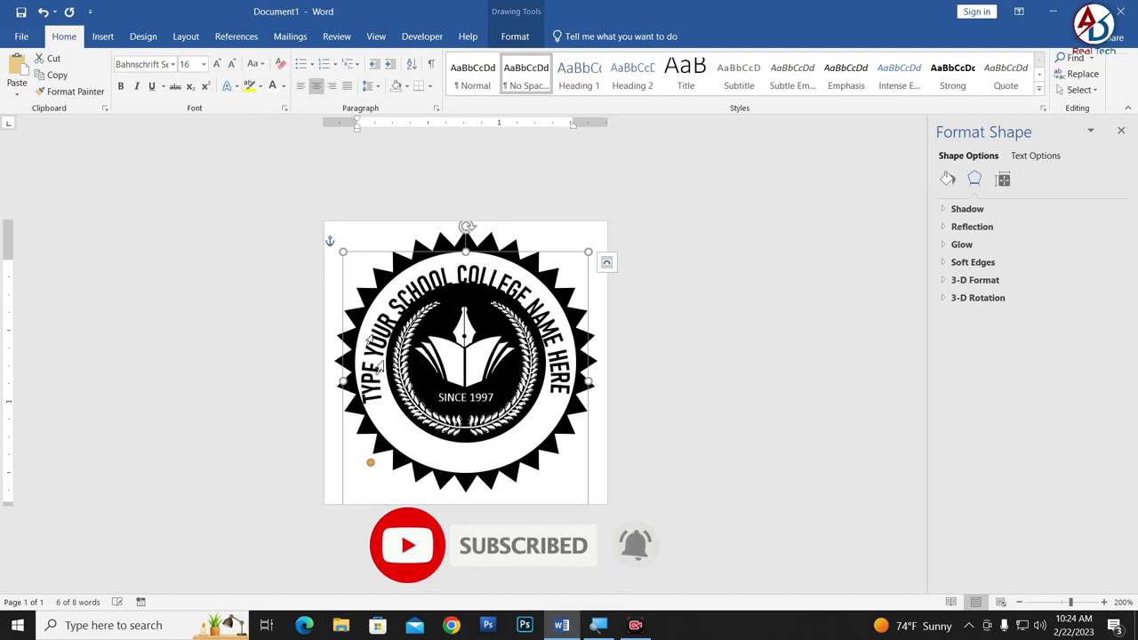
pyautogui.moveTo(466, 251)
pyautogui.mouseDown()
pyautogui.moveTo(466, 272)
pyautogui.moveTo(485, 230)
pyautogui.mouseUp()
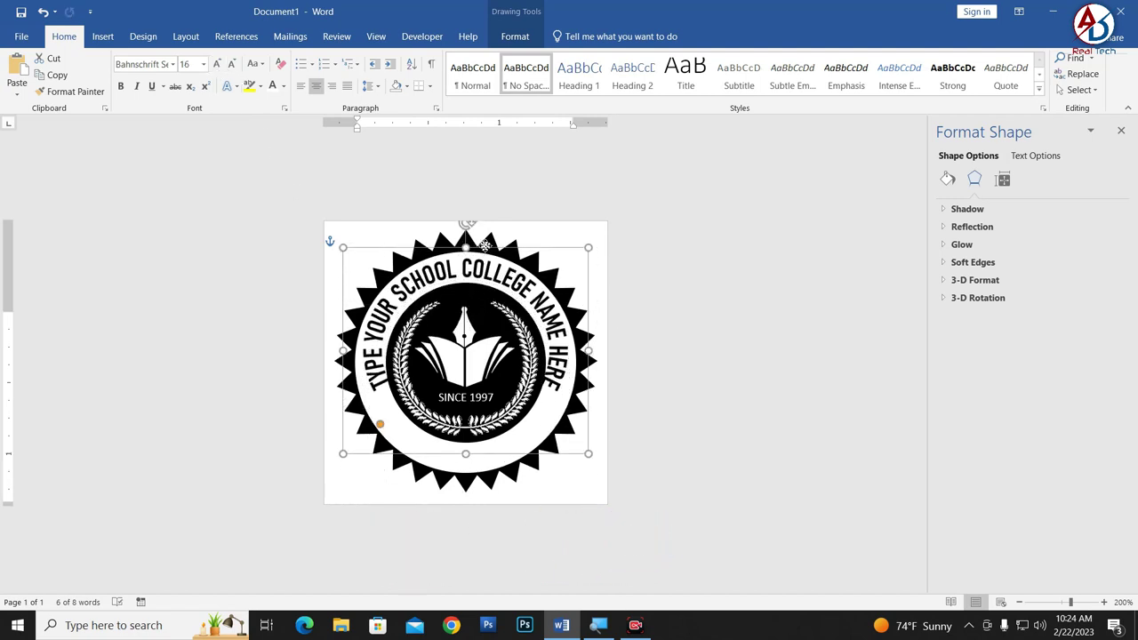
pyautogui.moveTo(467, 454); pyautogui.dragTo(469, 483)
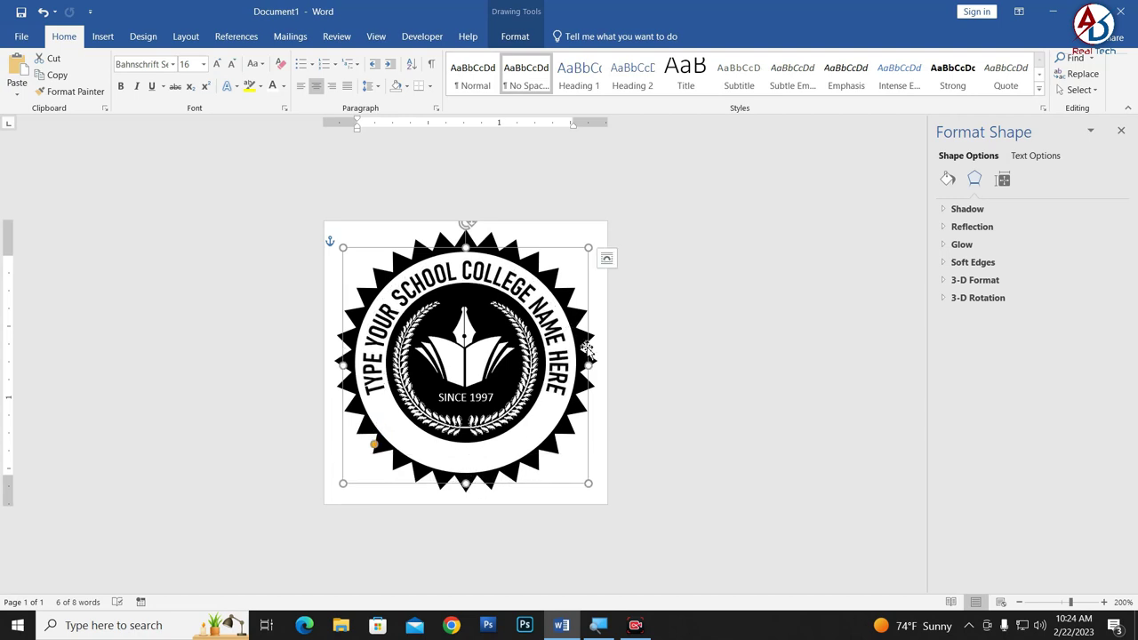
pyautogui.moveTo(589, 364); pyautogui.dragTo(594, 365)
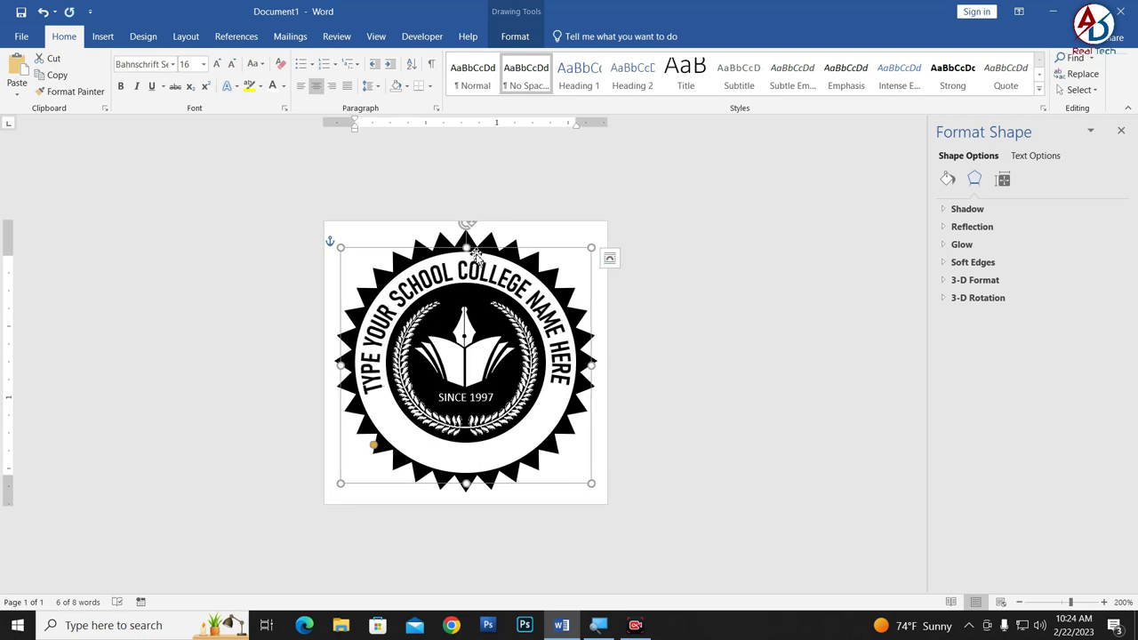
pyautogui.moveTo(466, 247); pyautogui.dragTo(466, 243)
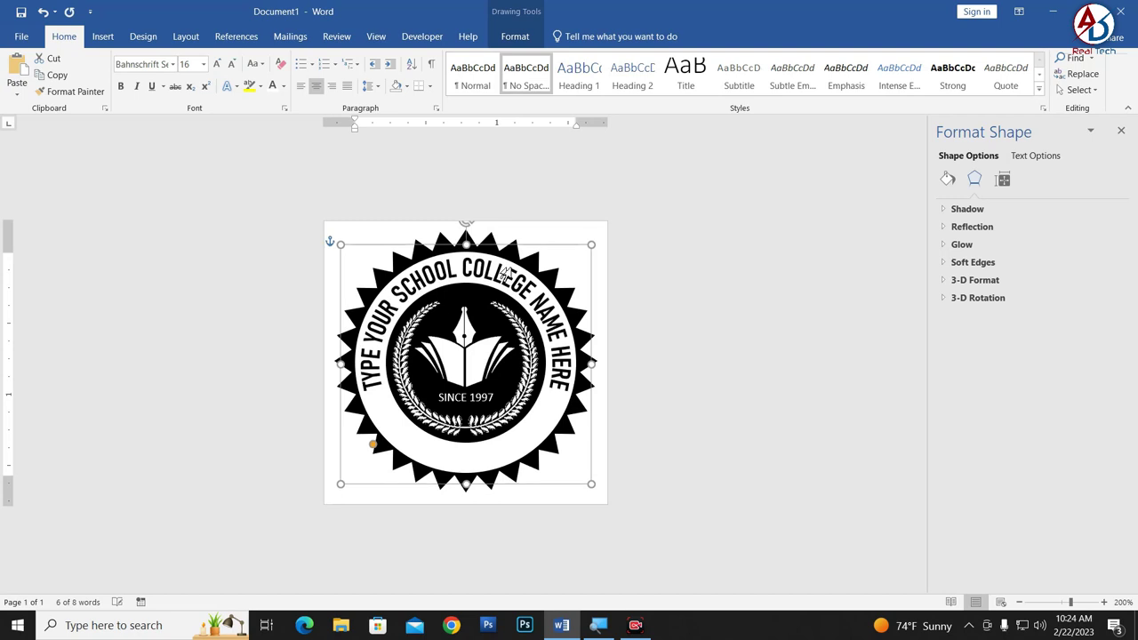
pyautogui.click(734, 344)
# Select the seal's text and check its text wrapping options.
pyautogui.scroll(-4, 448, 353)
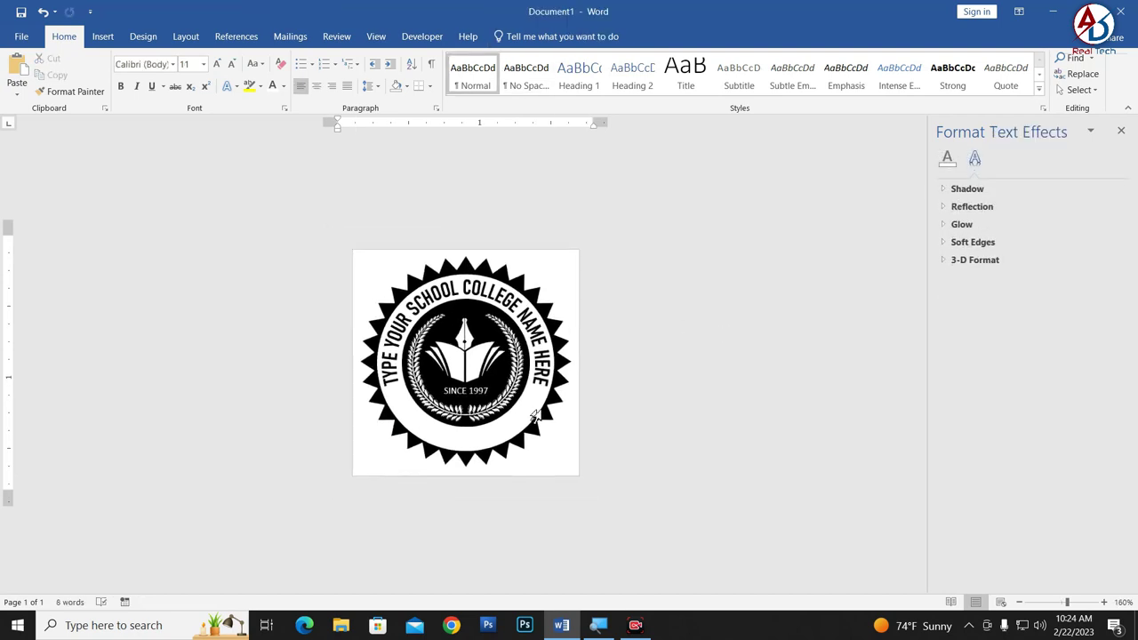
pyautogui.scroll(3, 449, 353)
pyautogui.scroll(2, 449, 352)
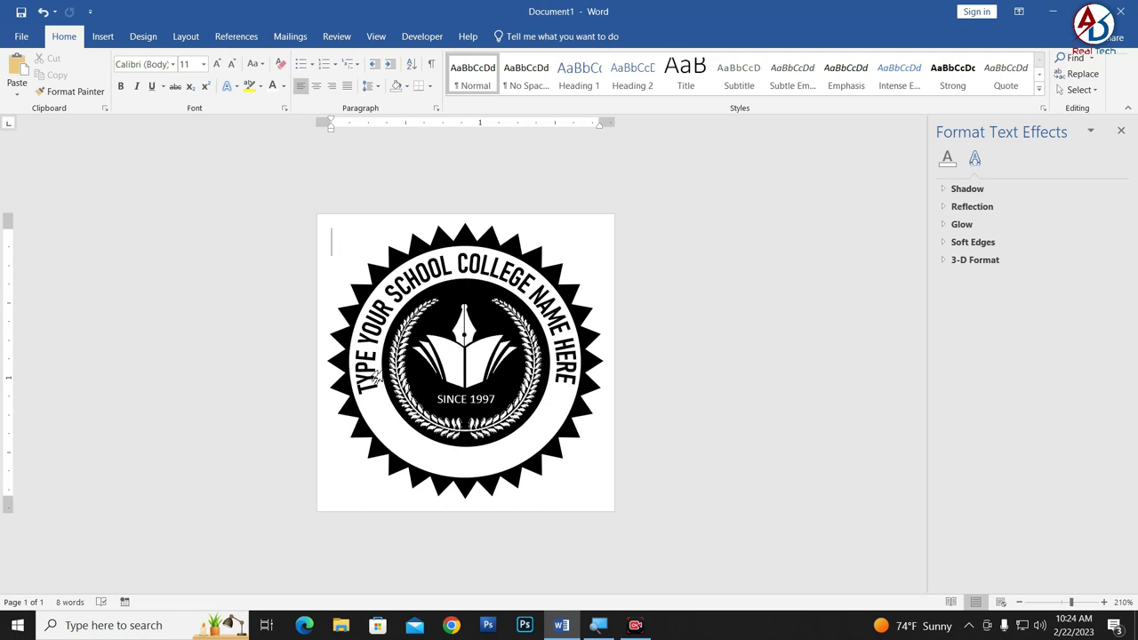
pyautogui.click(510, 279)
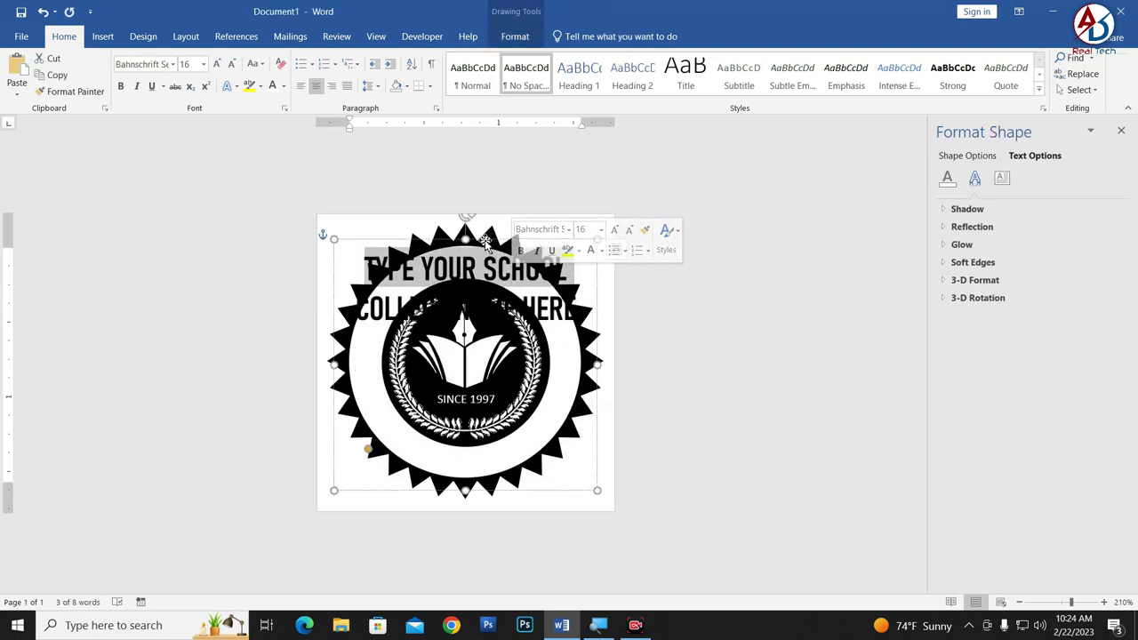
pyautogui.click(485, 241)
pyautogui.click(616, 249)
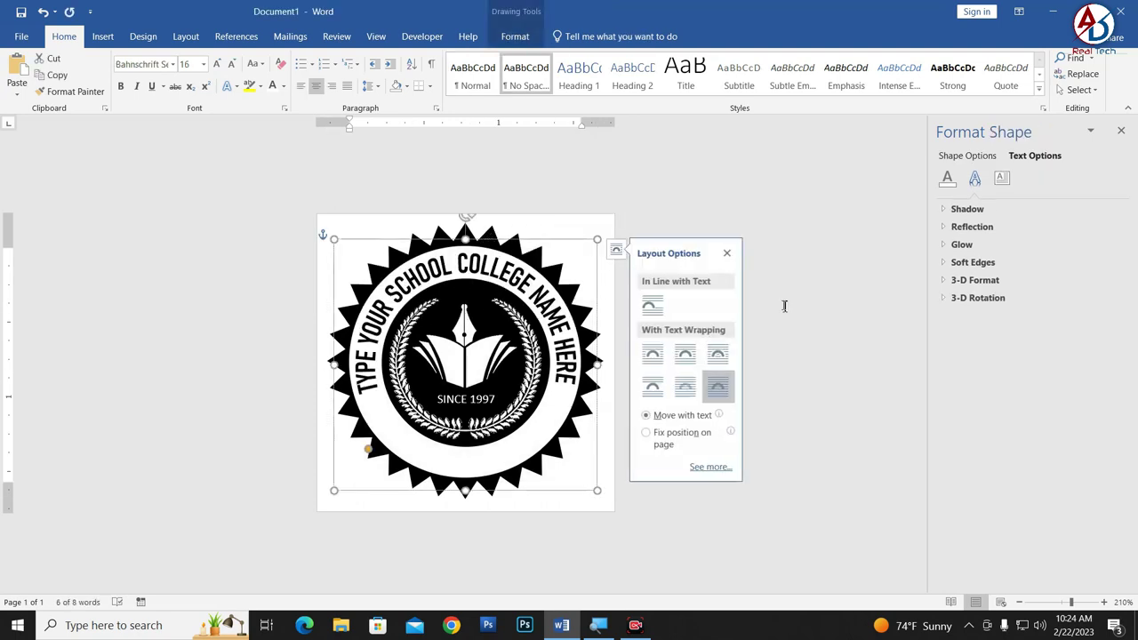
pyautogui.click(685, 231)
# Insert a new plain WordArt with No Spacing at the bottom of the seal.
pyautogui.click(103, 37)
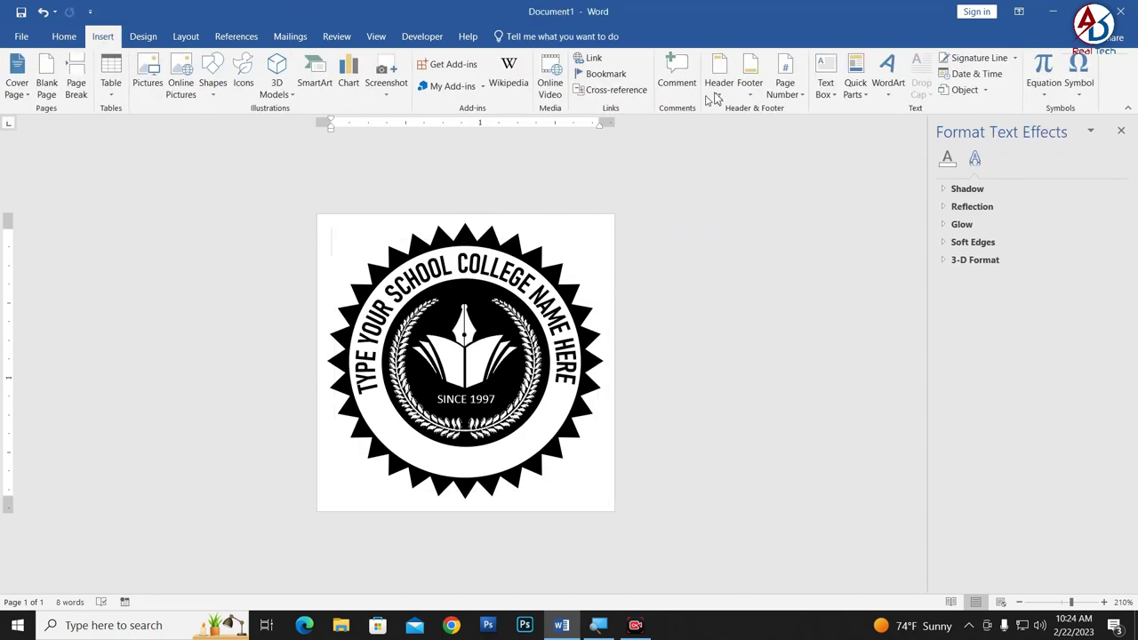
pyautogui.click(887, 71)
pyautogui.click(885, 125)
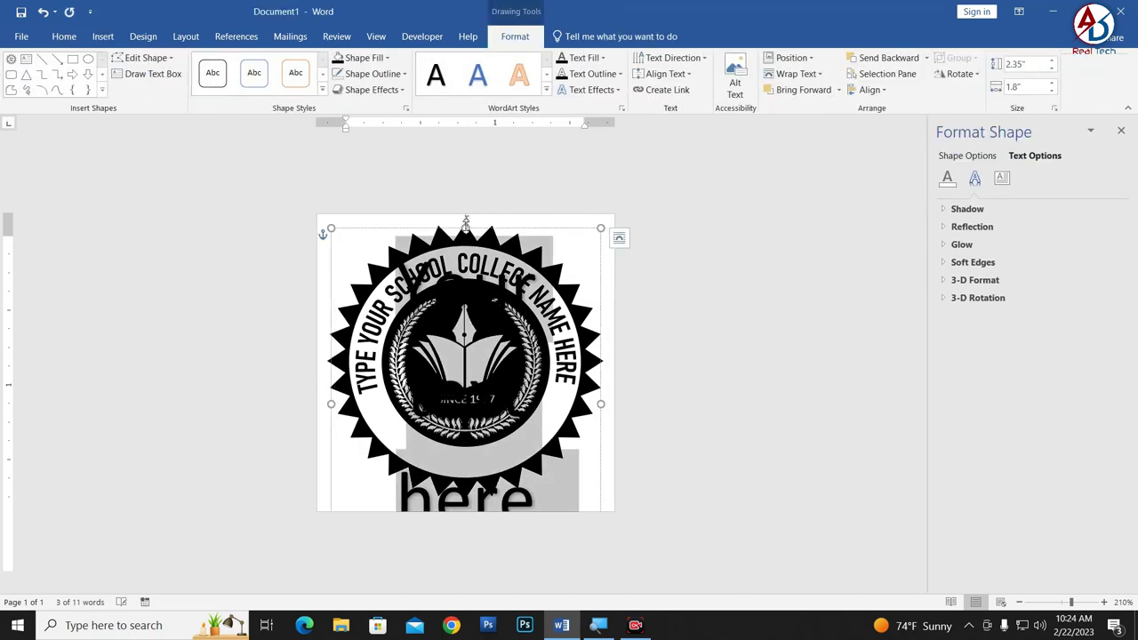
pyautogui.click(62, 36)
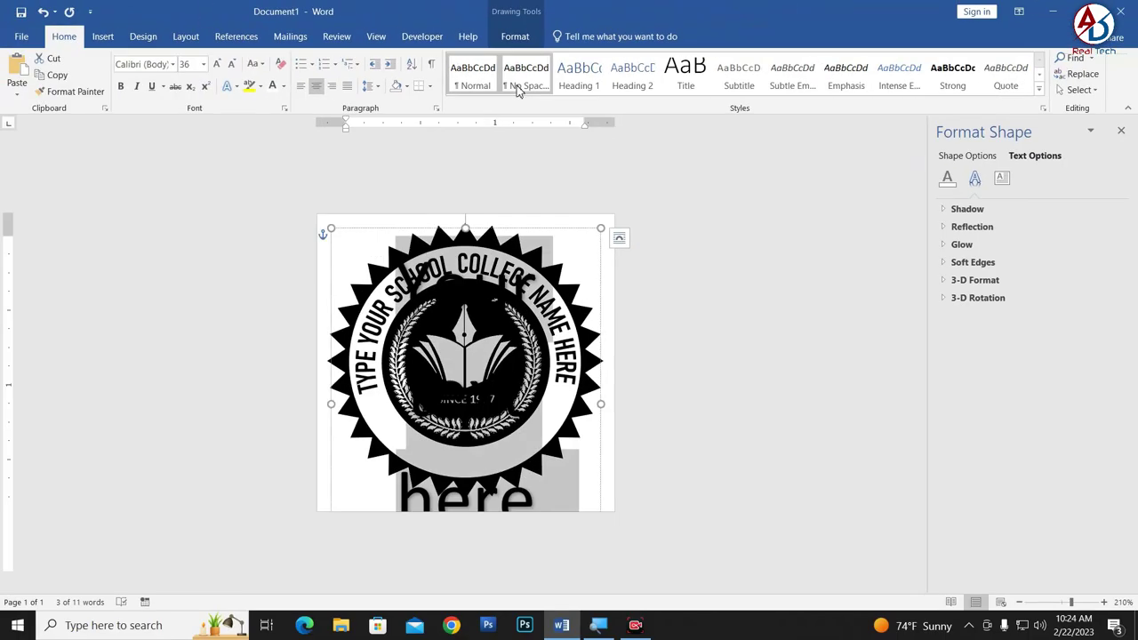
pyautogui.click(519, 89)
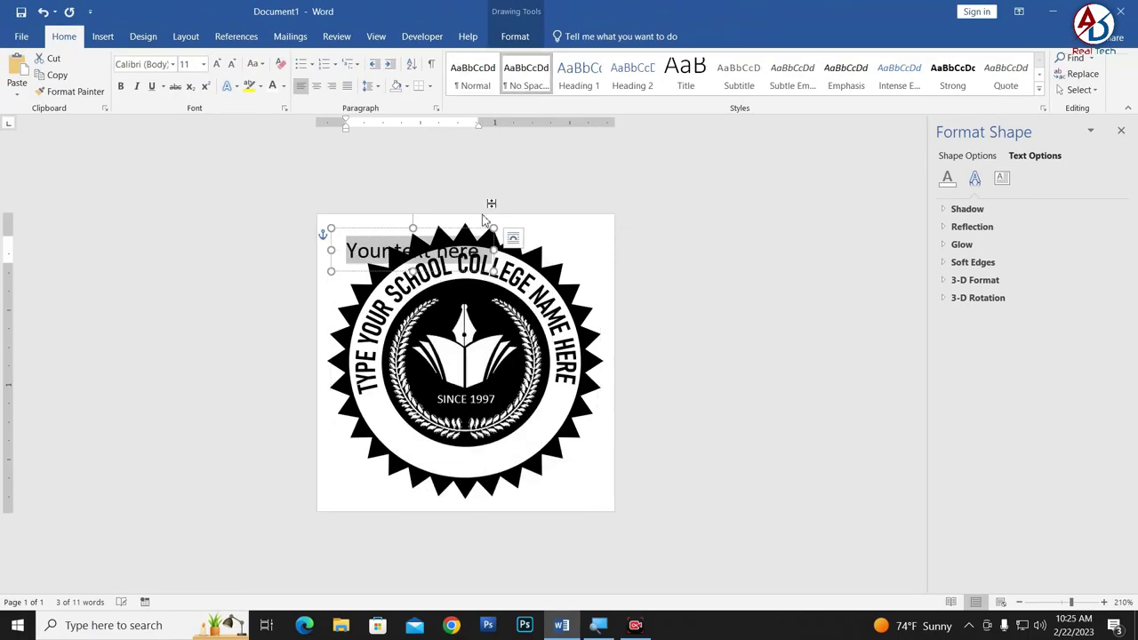
pyautogui.moveTo(439, 232); pyautogui.dragTo(476, 449)
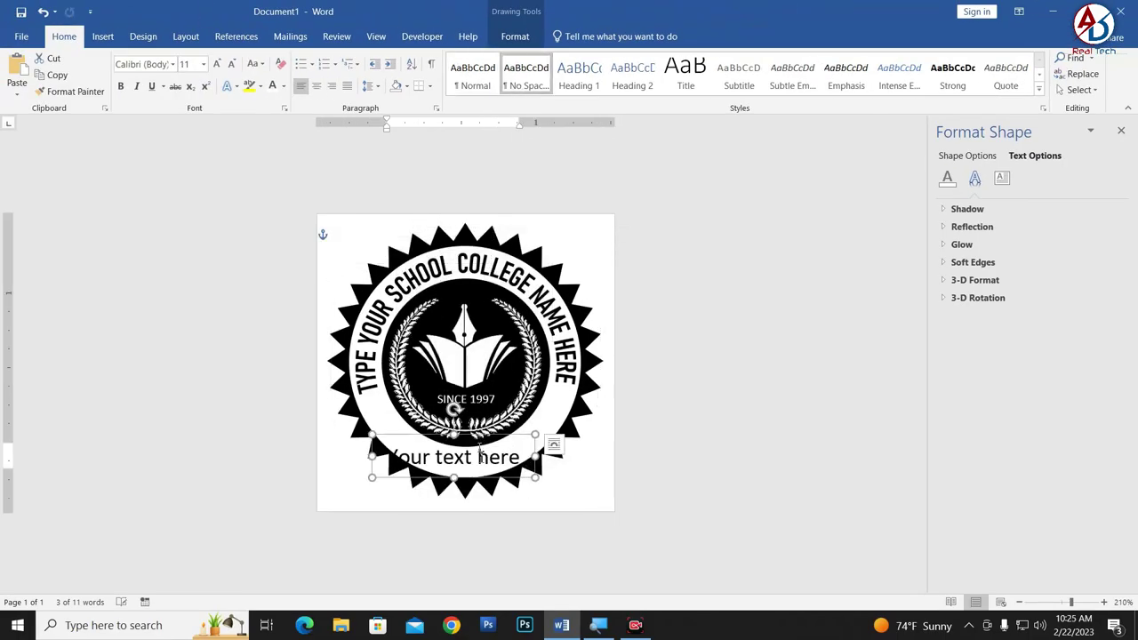
# Enter 'YOUR ADDRESS TYPE HERE' at 8 pt, centred below SINCE 1997.
pyautogui.write('YOUR ADDRESS TYPE HERE')
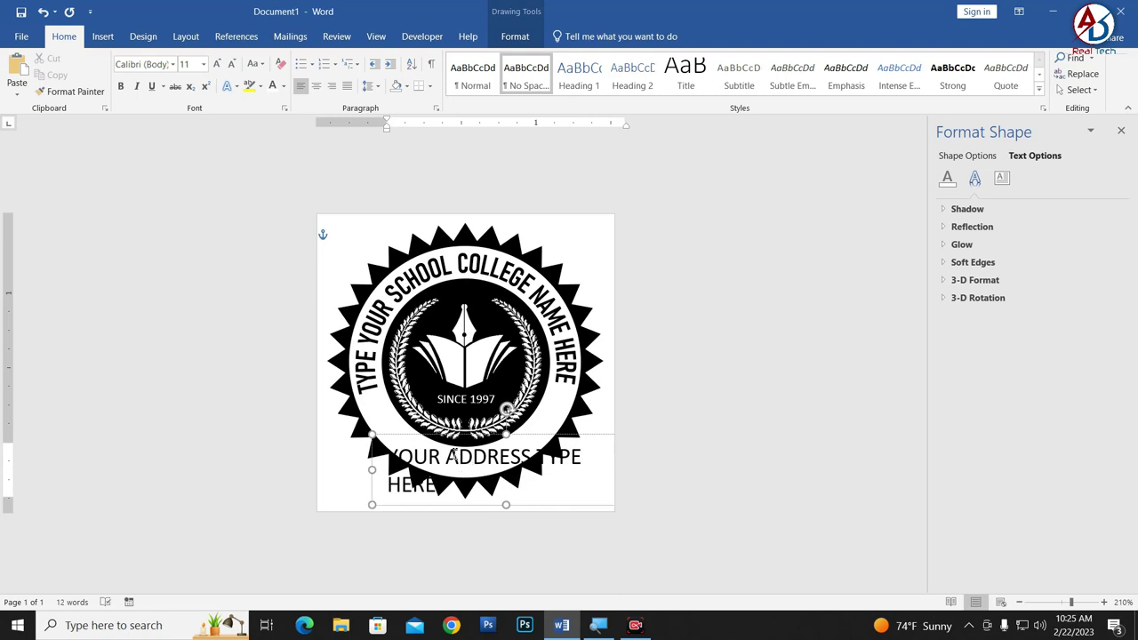
pyautogui.moveTo(439, 442); pyautogui.dragTo(401, 365)
pyautogui.click(234, 71)
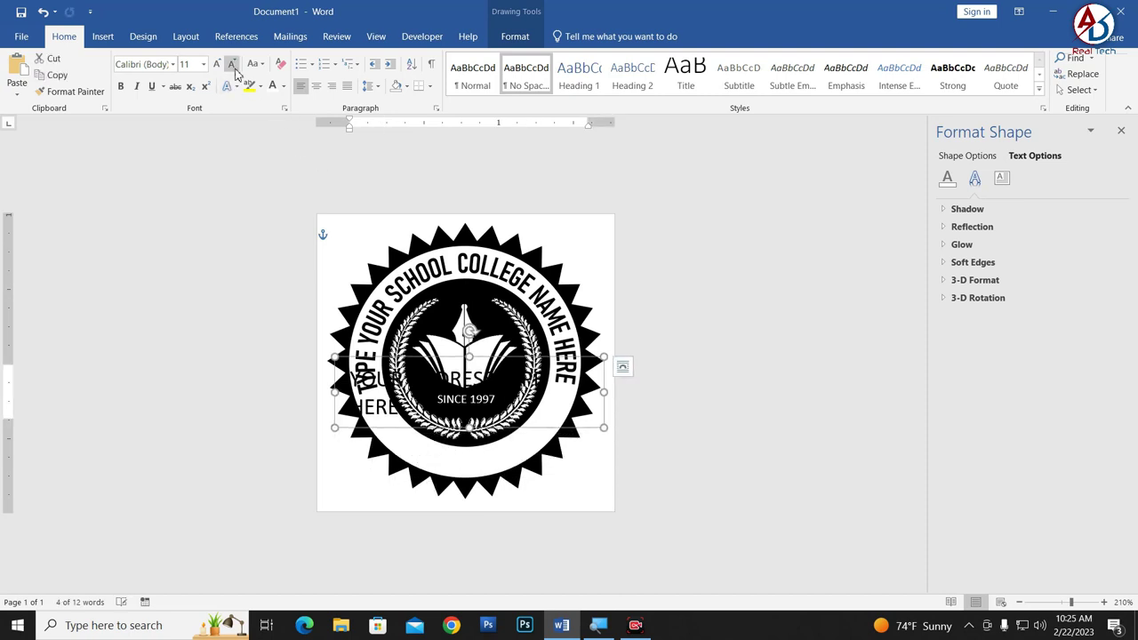
pyautogui.click(233, 65)
pyautogui.click(233, 65)
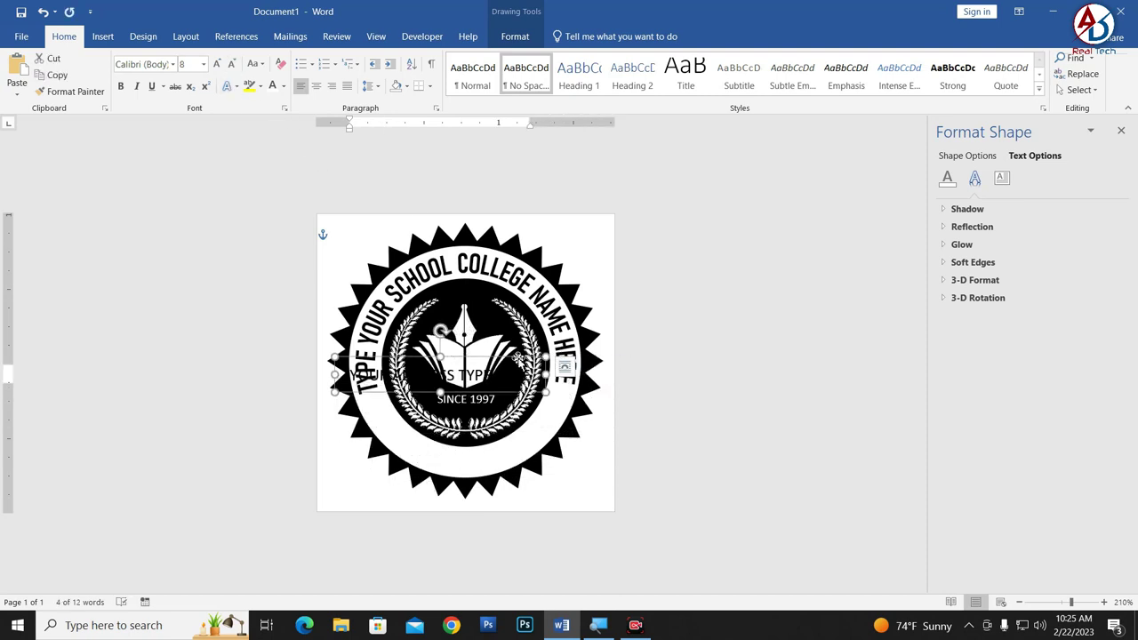
pyautogui.moveTo(519, 357); pyautogui.dragTo(538, 429)
pyautogui.click(316, 85)
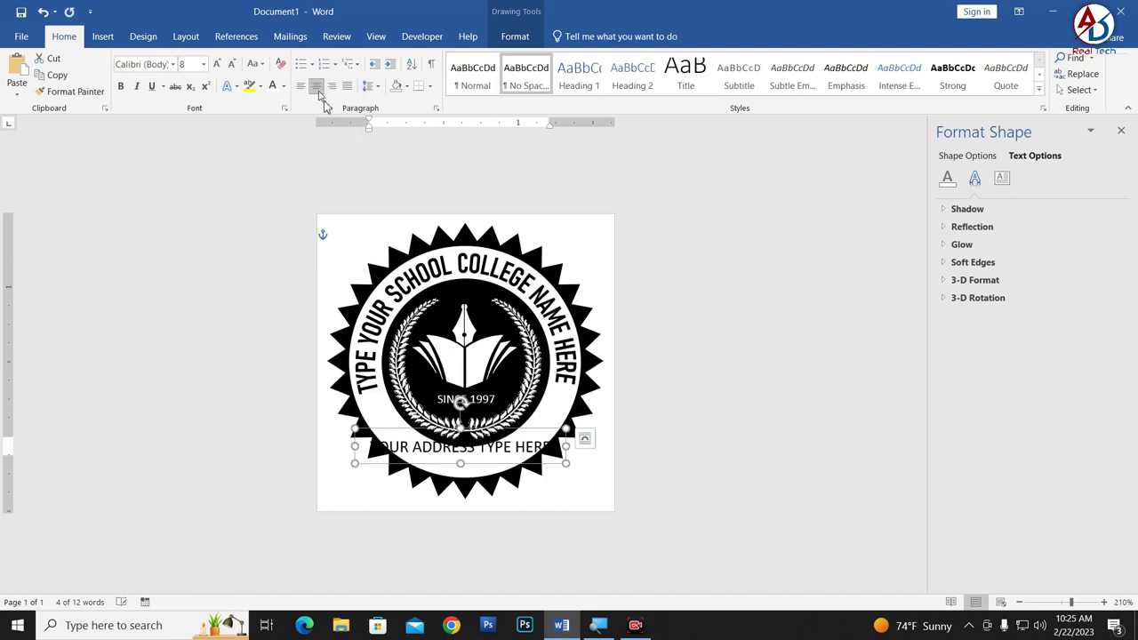
pyautogui.click(521, 38)
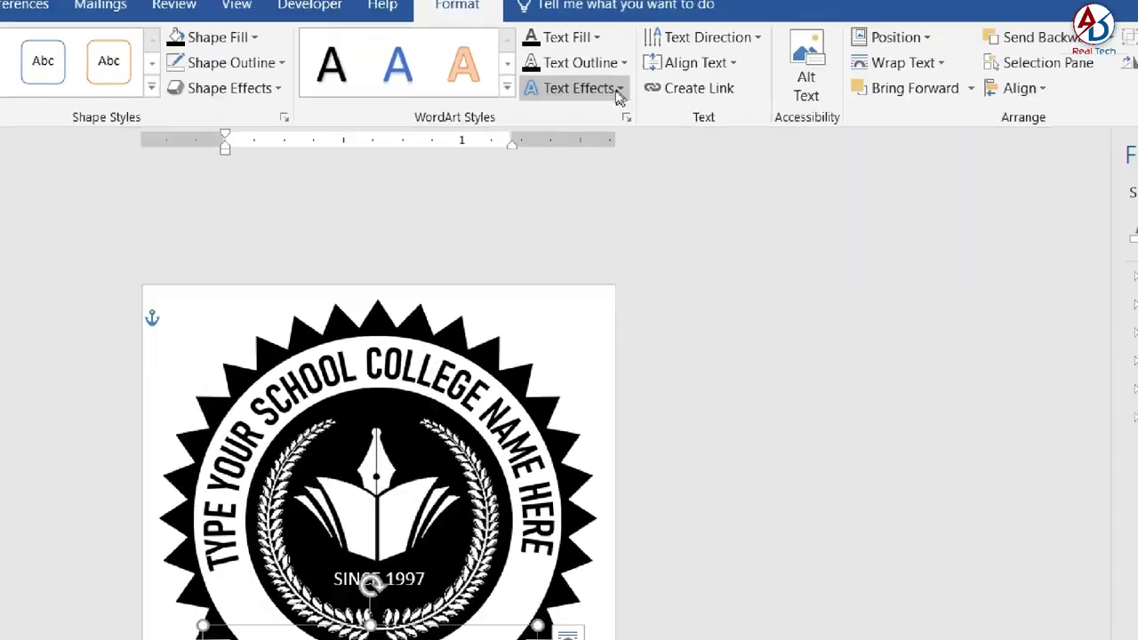
# Apply the Arch: Down transform to the address, stretch its box, and move it below the laurel.
pyautogui.click(615, 90)
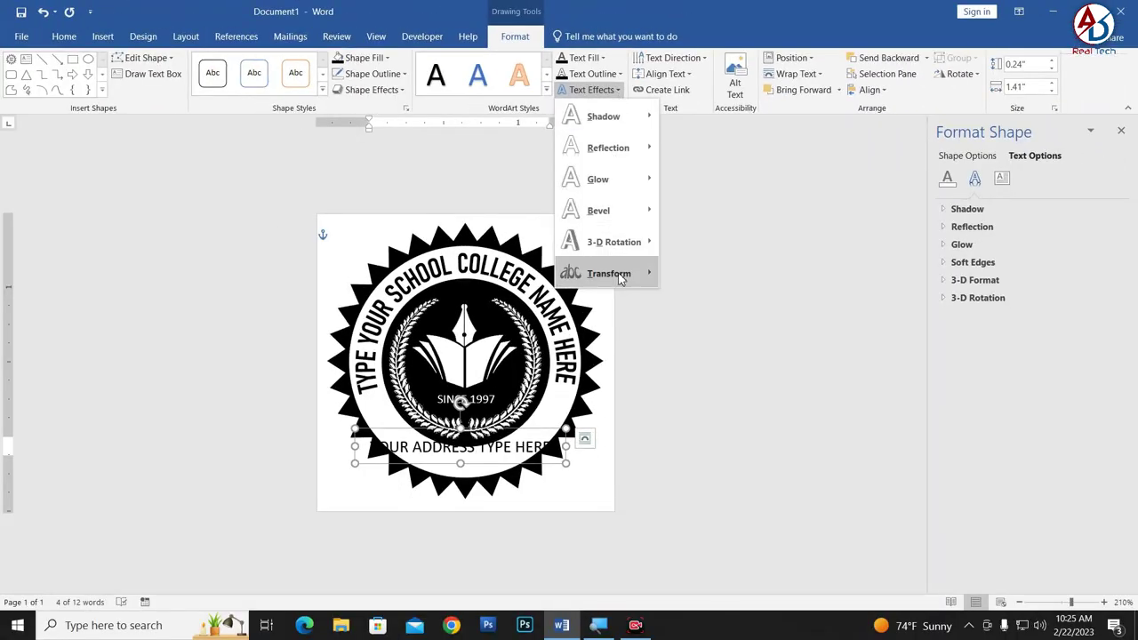
pyautogui.moveTo(608, 273)
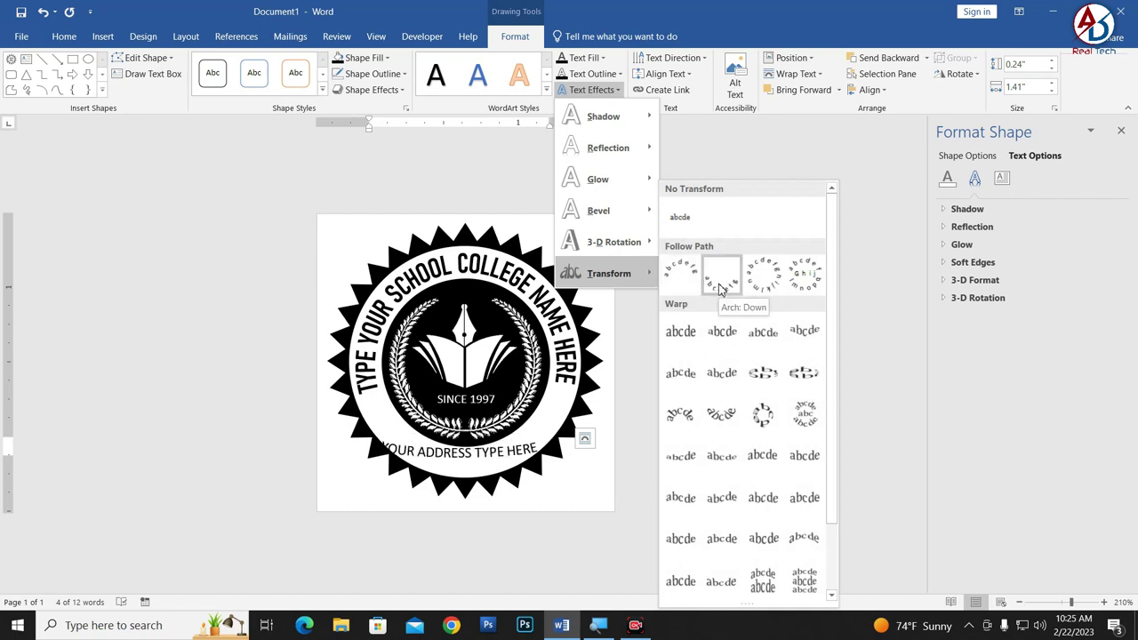
pyautogui.click(721, 289)
pyautogui.moveTo(461, 429); pyautogui.dragTo(460, 239)
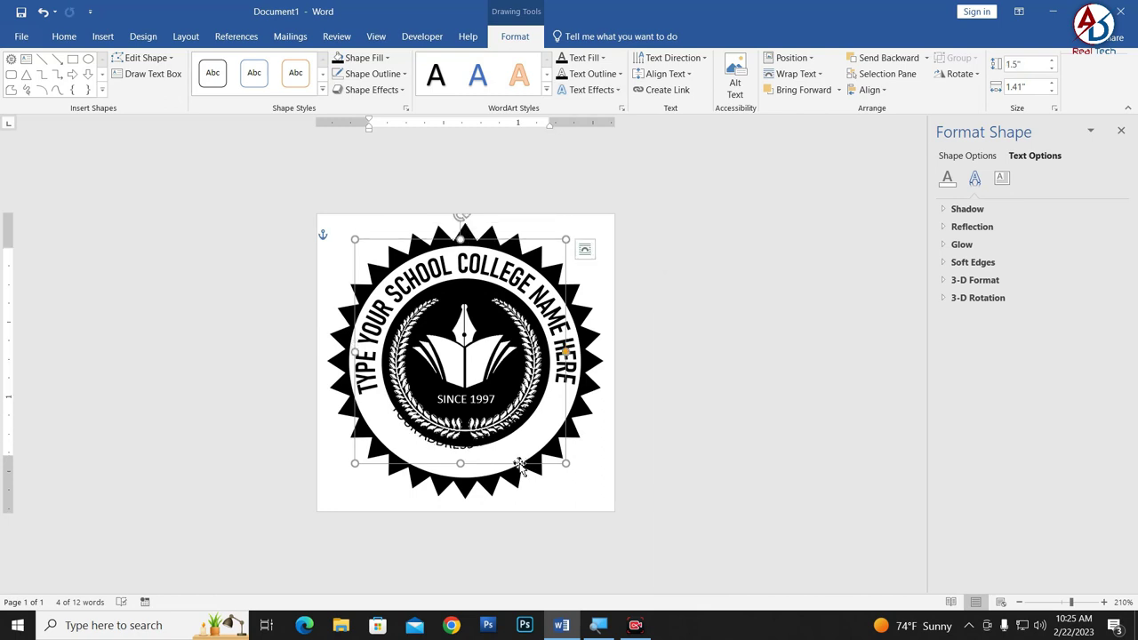
pyautogui.moveTo(521, 469); pyautogui.dragTo(524, 491)
# Set the address to Bahnschrift SemiBold Condensed and grow it to 14 pt.
pyautogui.click(63, 36)
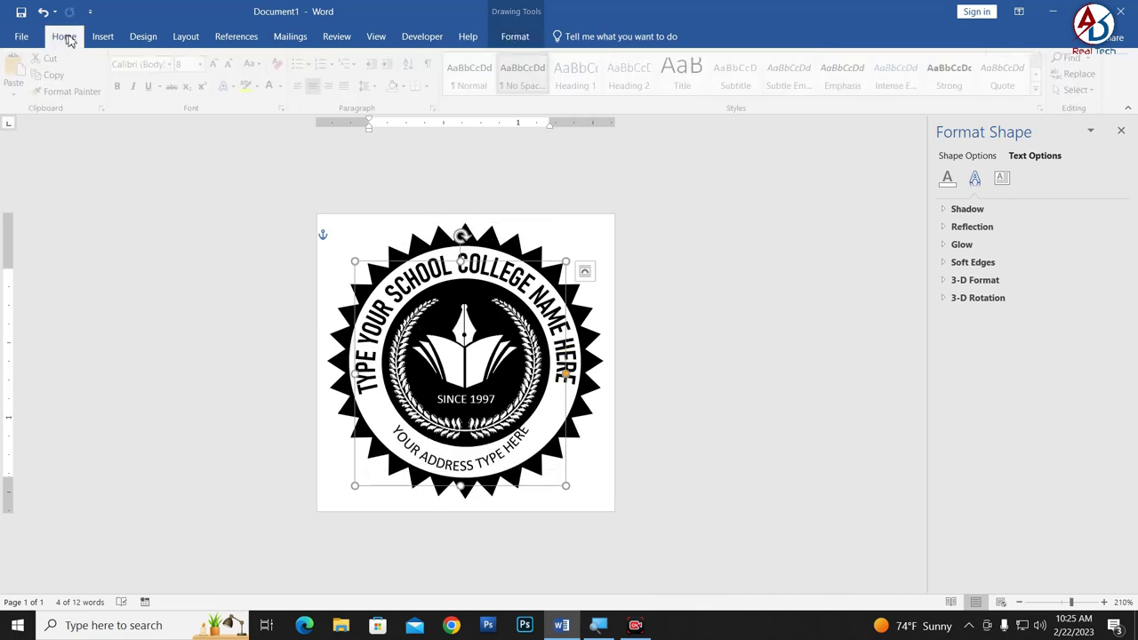
pyautogui.click(172, 64)
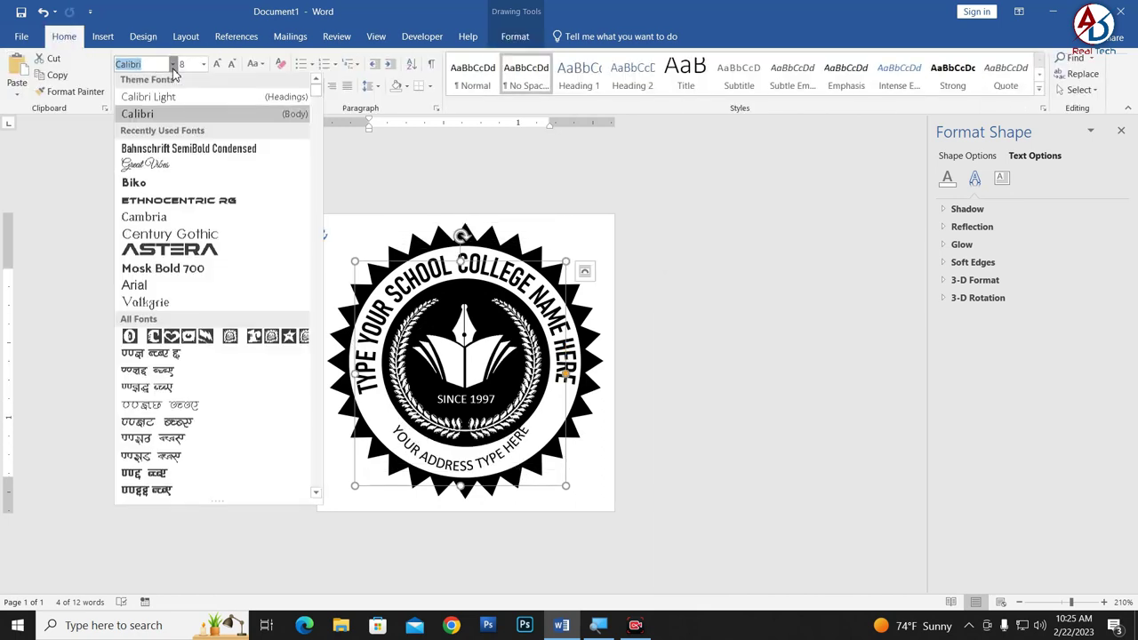
pyautogui.click(173, 150)
pyautogui.moveTo(527, 263); pyautogui.dragTo(593, 215)
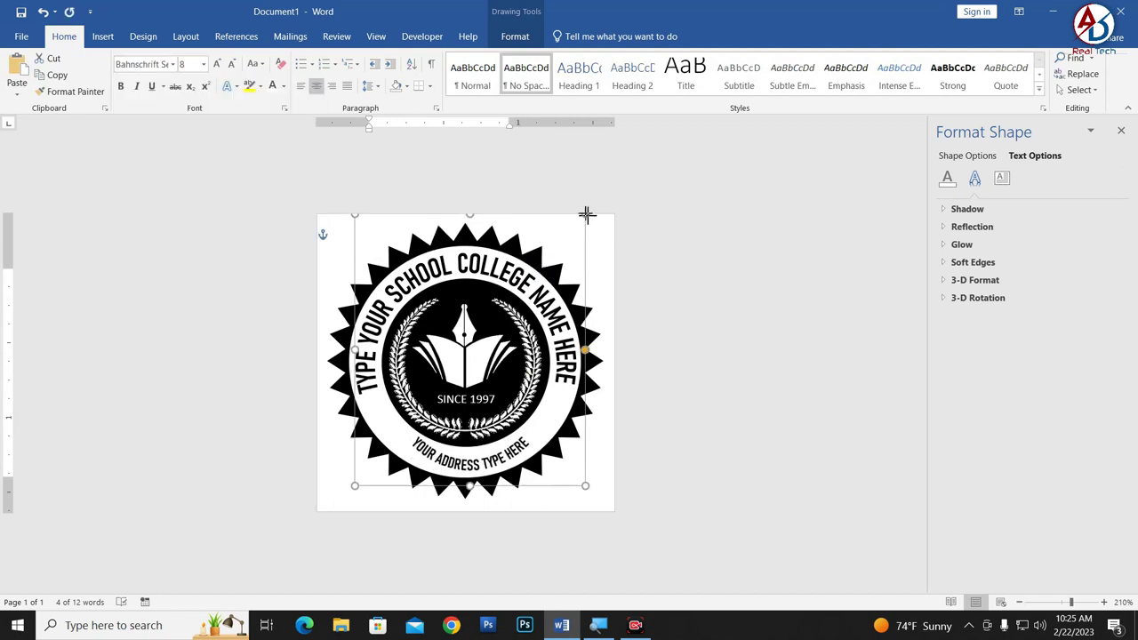
pyautogui.moveTo(545, 485); pyautogui.dragTo(540, 486)
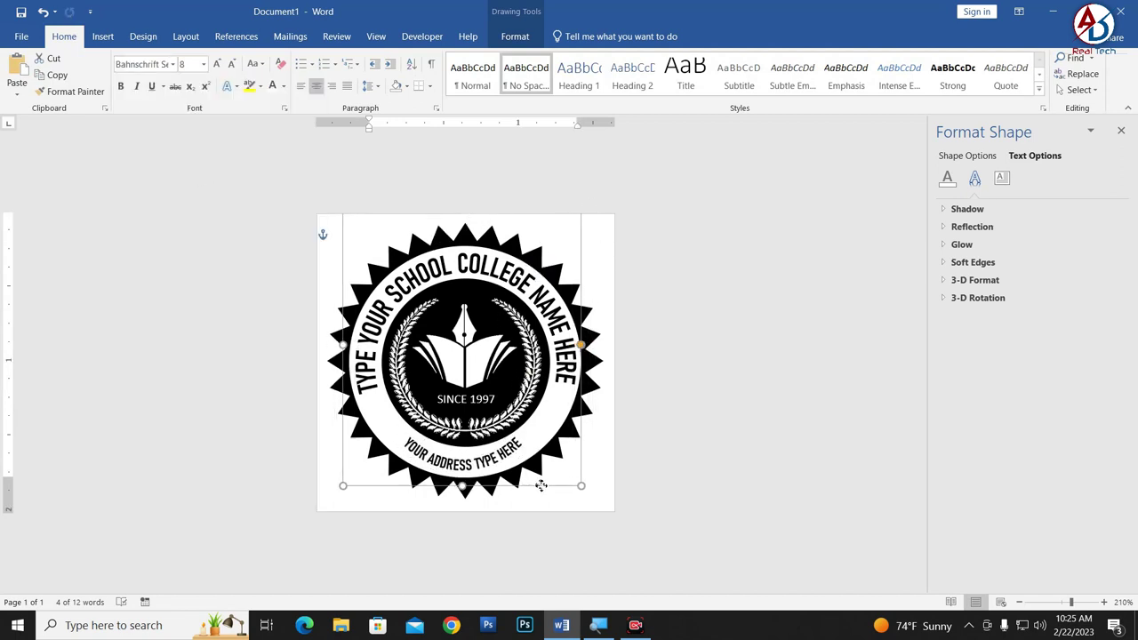
pyautogui.click(216, 64)
pyautogui.click(216, 64)
pyautogui.click(216, 64)
pyautogui.click(216, 64)
pyautogui.click(216, 64)
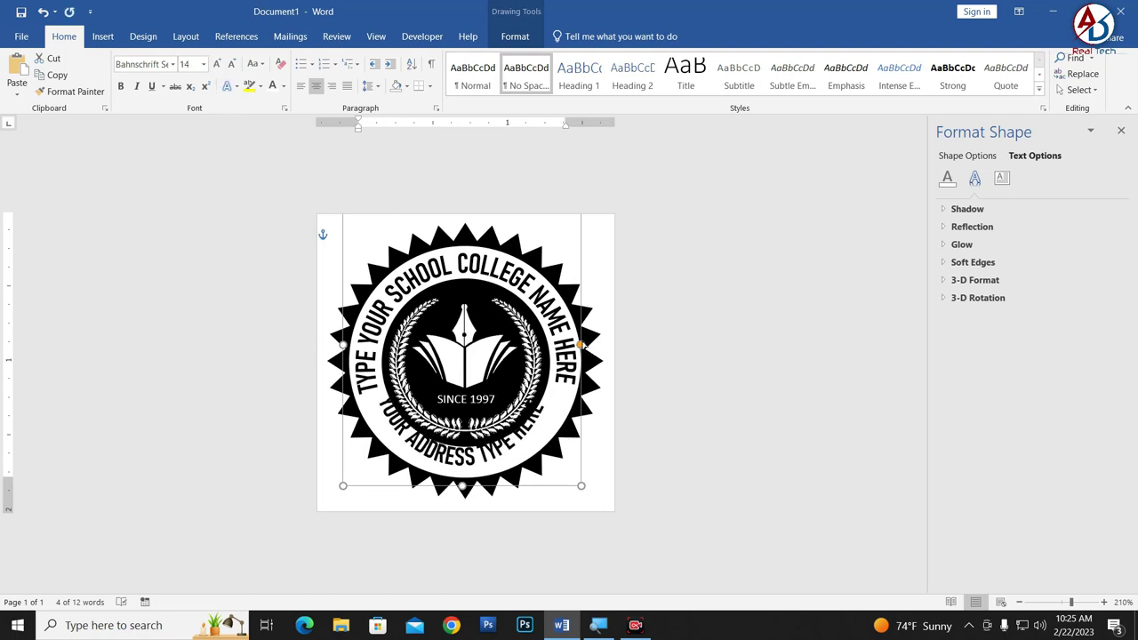
# Resize the address box handles so the arc fits the lower ring.
pyautogui.moveTo(580, 344); pyautogui.dragTo(587, 290)
pyautogui.moveTo(341, 346); pyautogui.dragTo(319, 346)
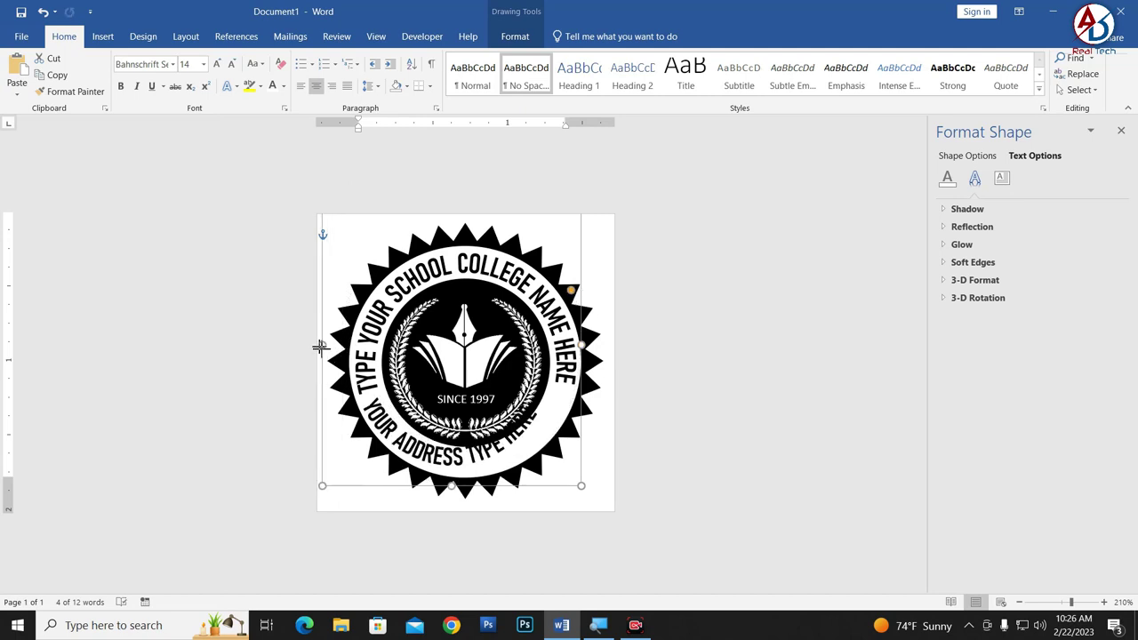
pyautogui.moveTo(558, 491); pyautogui.dragTo(572, 493)
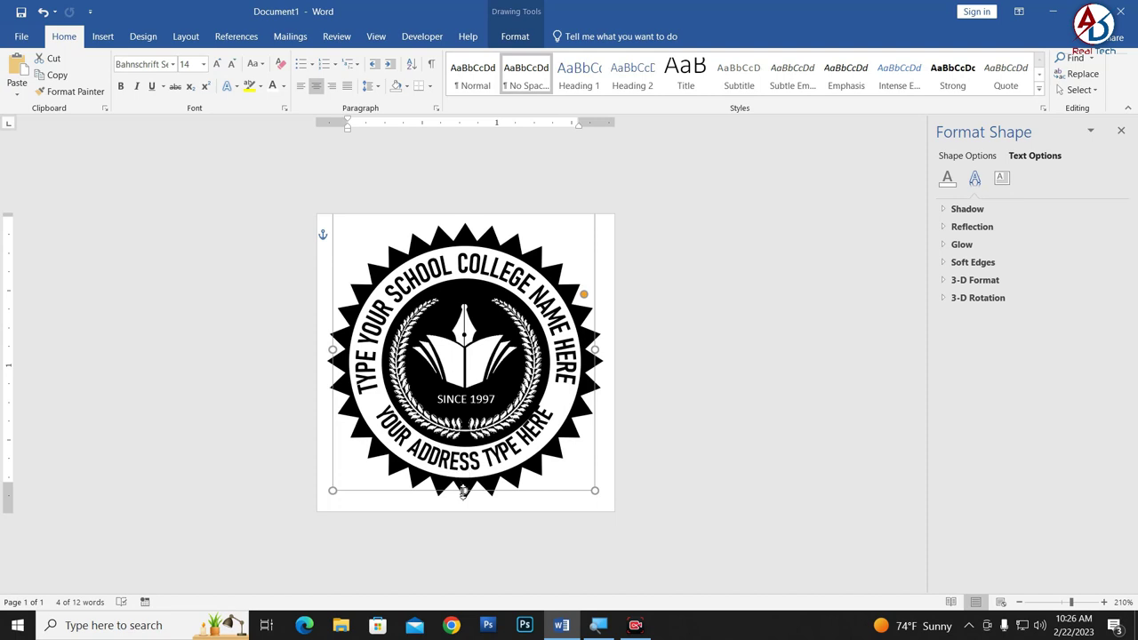
pyautogui.moveTo(463, 491); pyautogui.dragTo(505, 501)
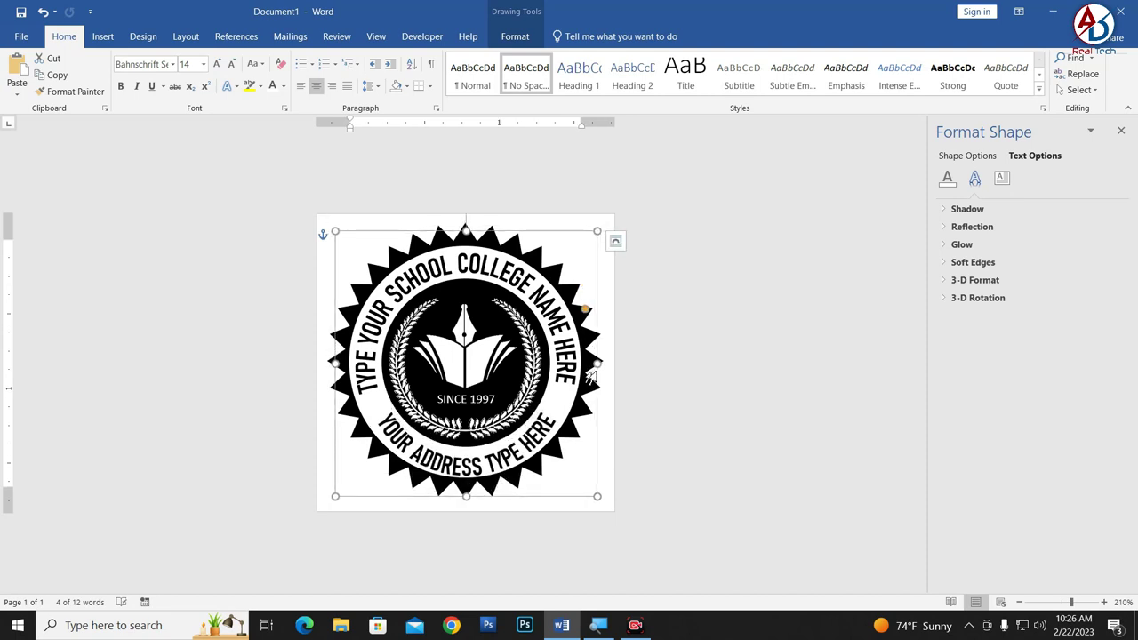
pyautogui.moveTo(336, 364); pyautogui.dragTo(329, 364)
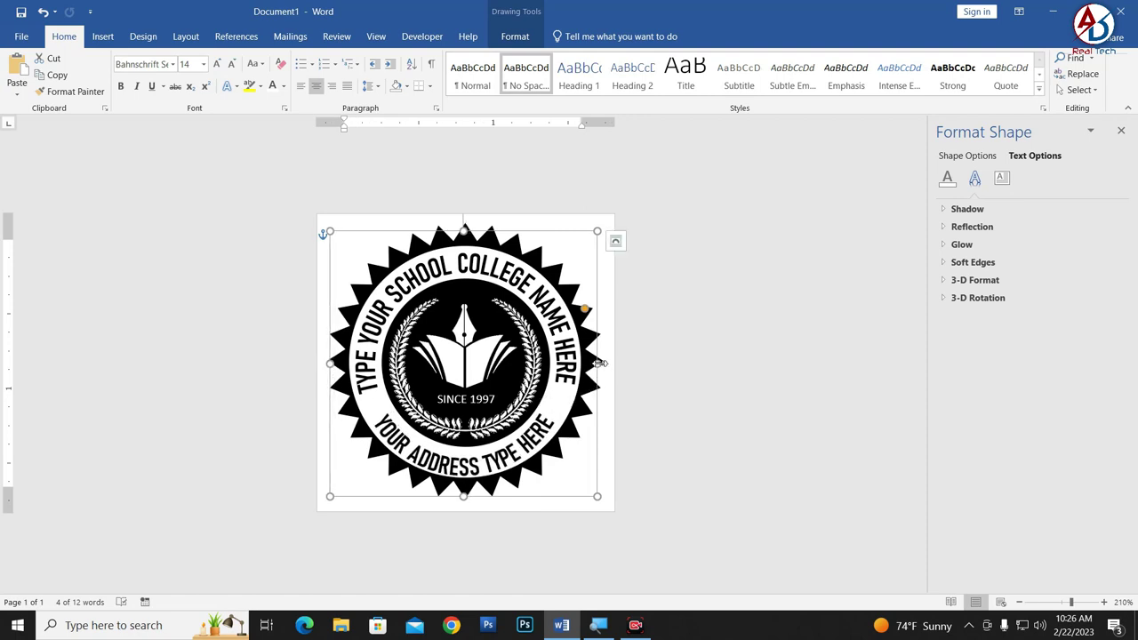
pyautogui.moveTo(600, 362); pyautogui.dragTo(597, 362)
pyautogui.moveTo(464, 231); pyautogui.dragTo(463, 253)
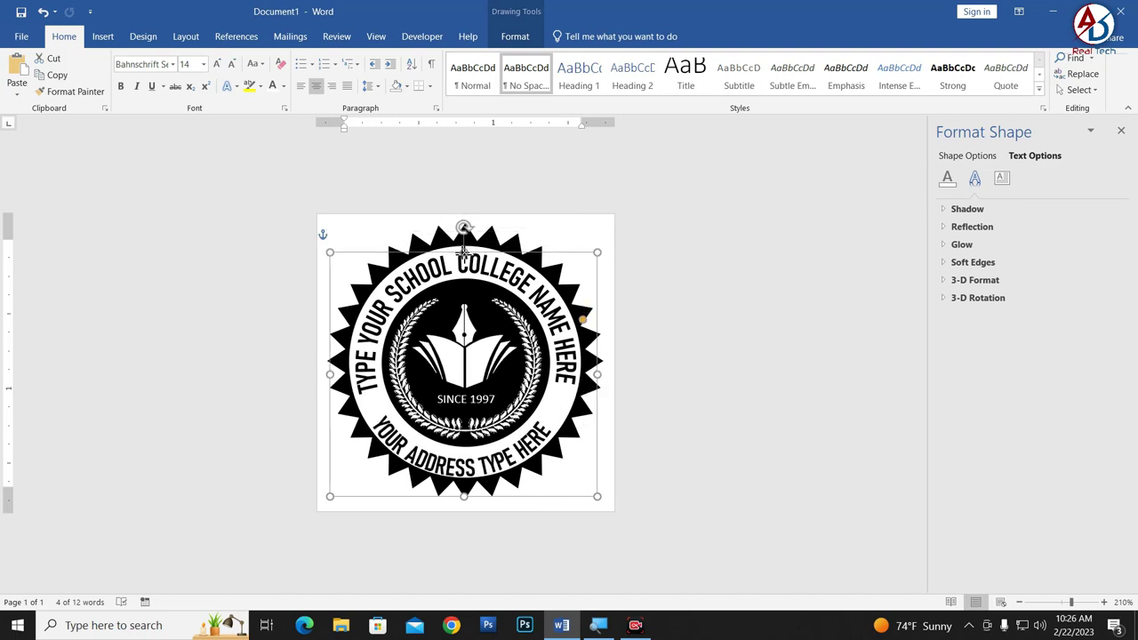
# Align the address shape to the horizontal centre and nudge it up slightly.
pyautogui.click(514, 36)
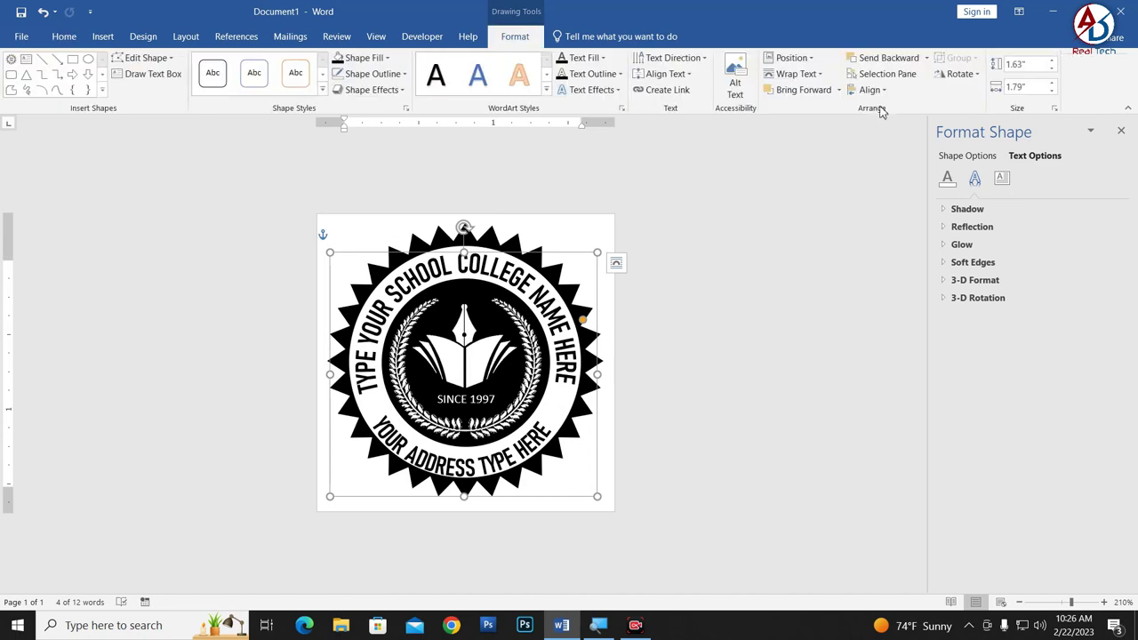
pyautogui.click(868, 90)
pyautogui.click(892, 126)
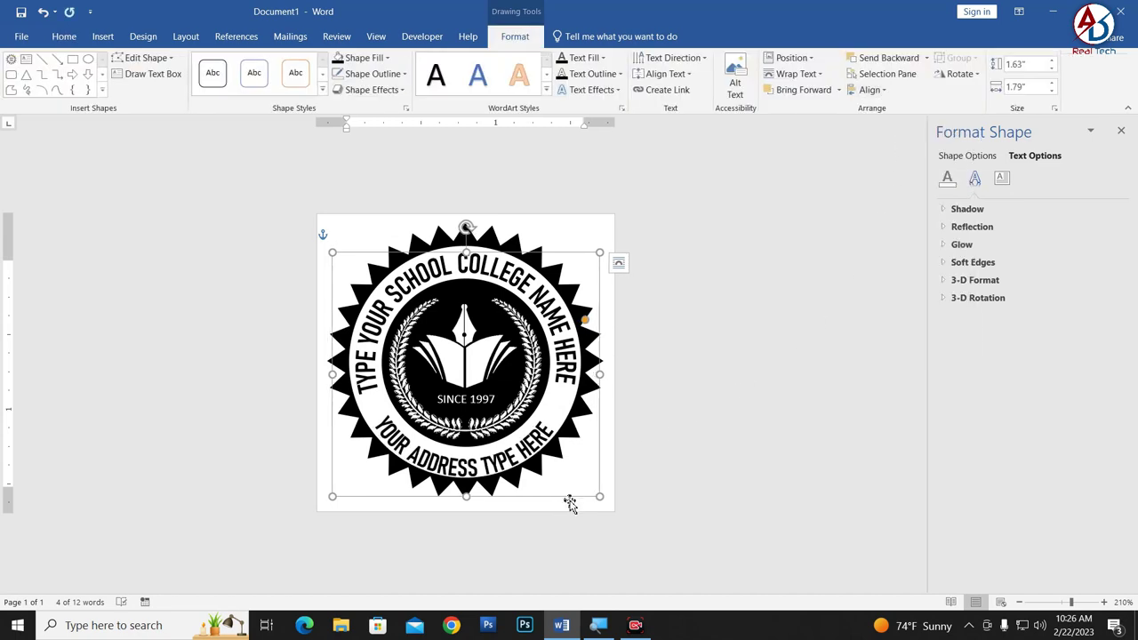
pyautogui.moveTo(574, 495); pyautogui.dragTo(574, 490)
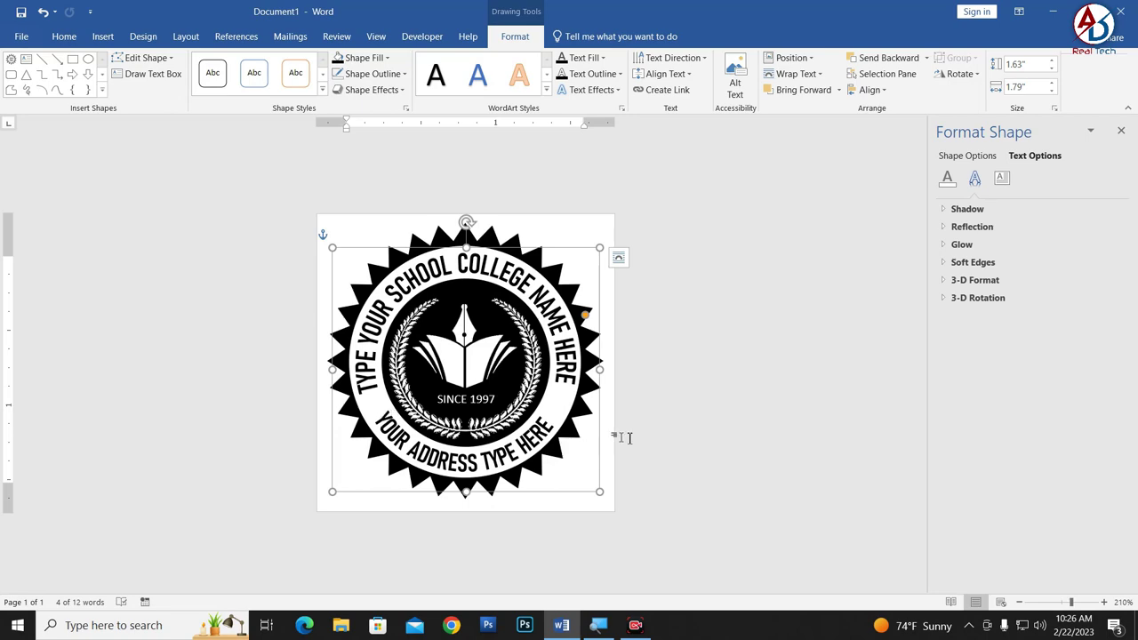
pyautogui.click(756, 421)
pyautogui.scroll(-4, 663, 445)
pyautogui.scroll(-7, 632, 460)
pyautogui.scroll(6, 619, 464)
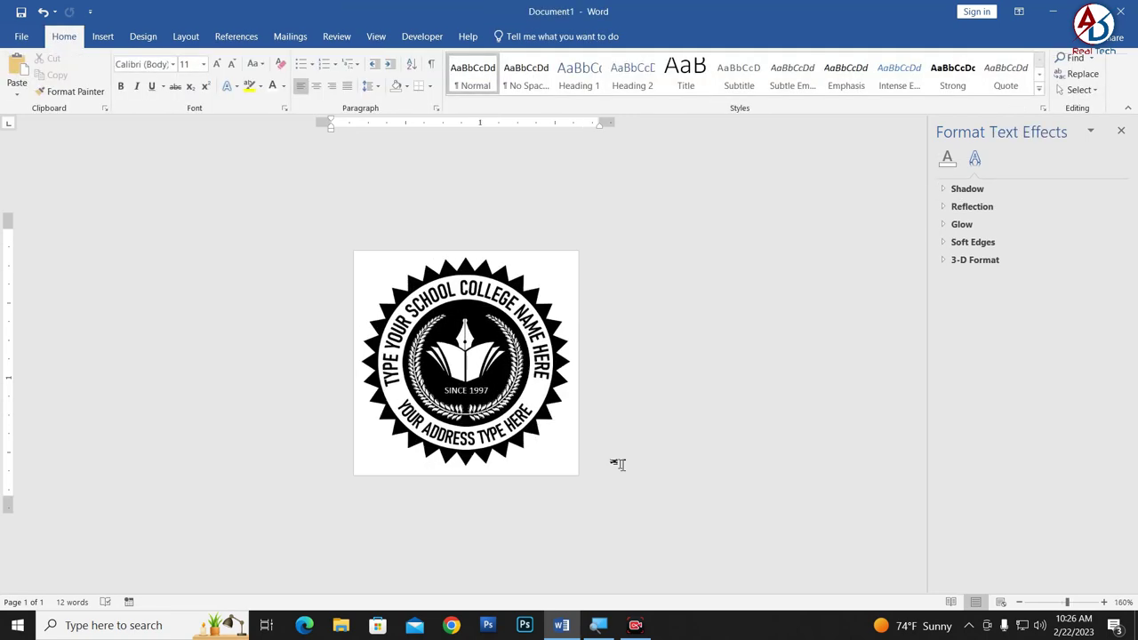
pyautogui.scroll(5, 618, 464)
# Fine-position the address arc with Ctrl+arrow nudges beneath the emblem.
pyautogui.tripleClick(443, 449)
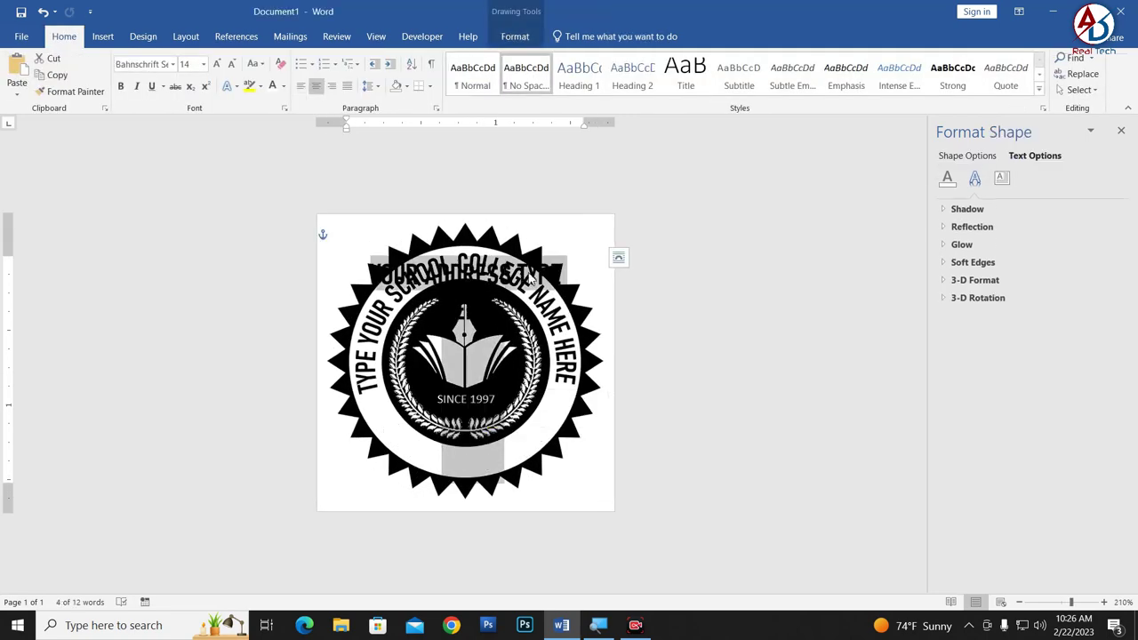
pyautogui.scroll(2, 546, 302)
pyautogui.click(726, 407)
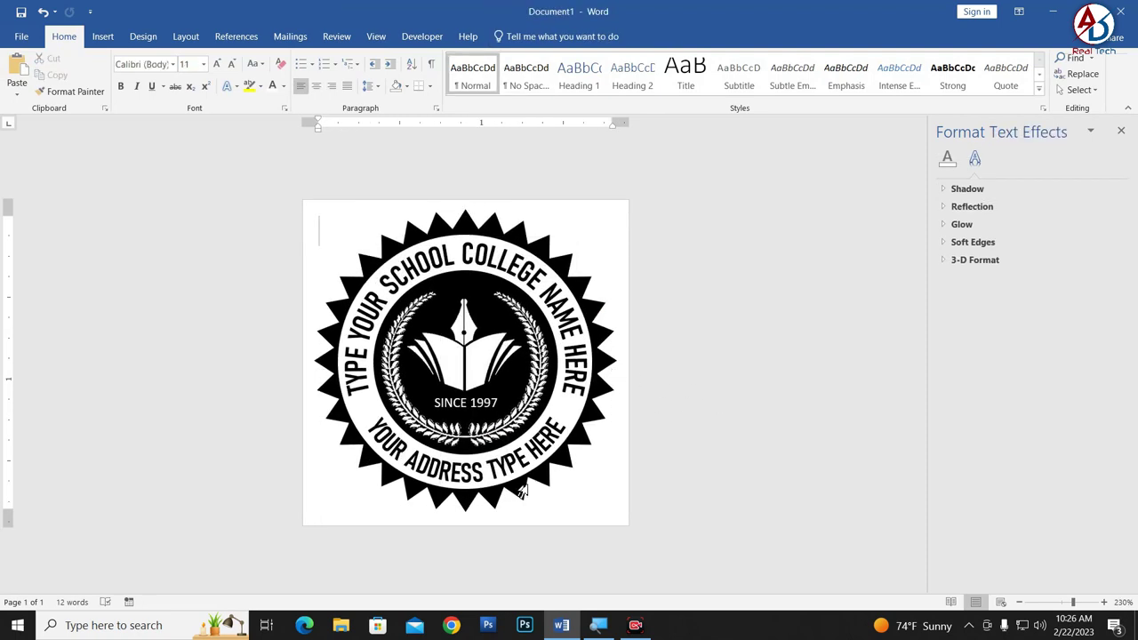
pyautogui.click(541, 463)
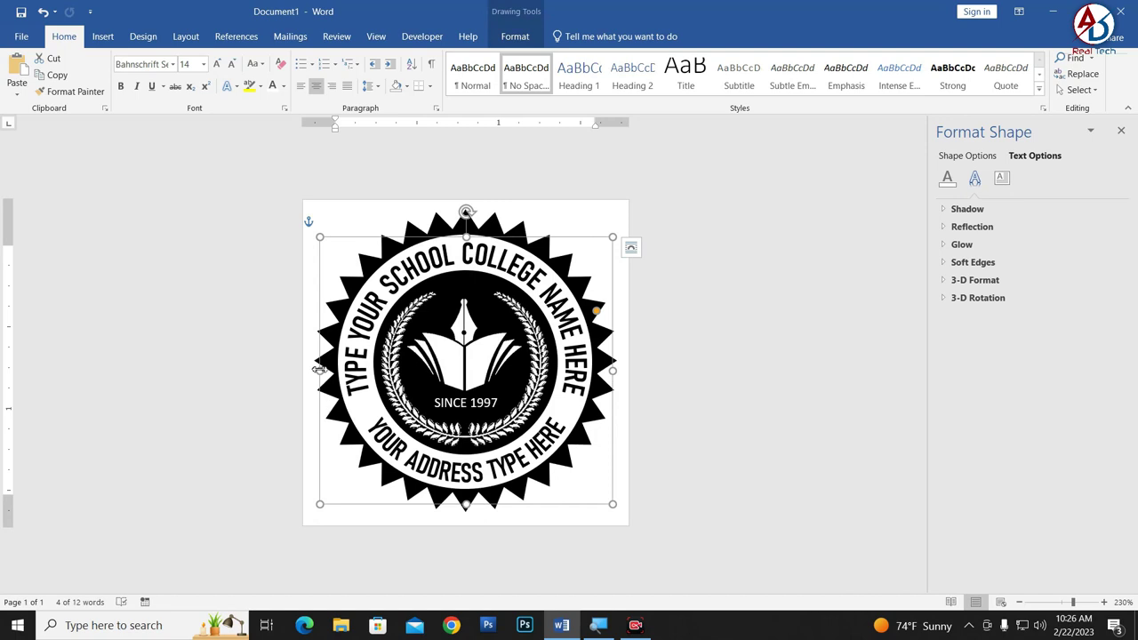
pyautogui.moveTo(318, 368); pyautogui.dragTo(315, 368)
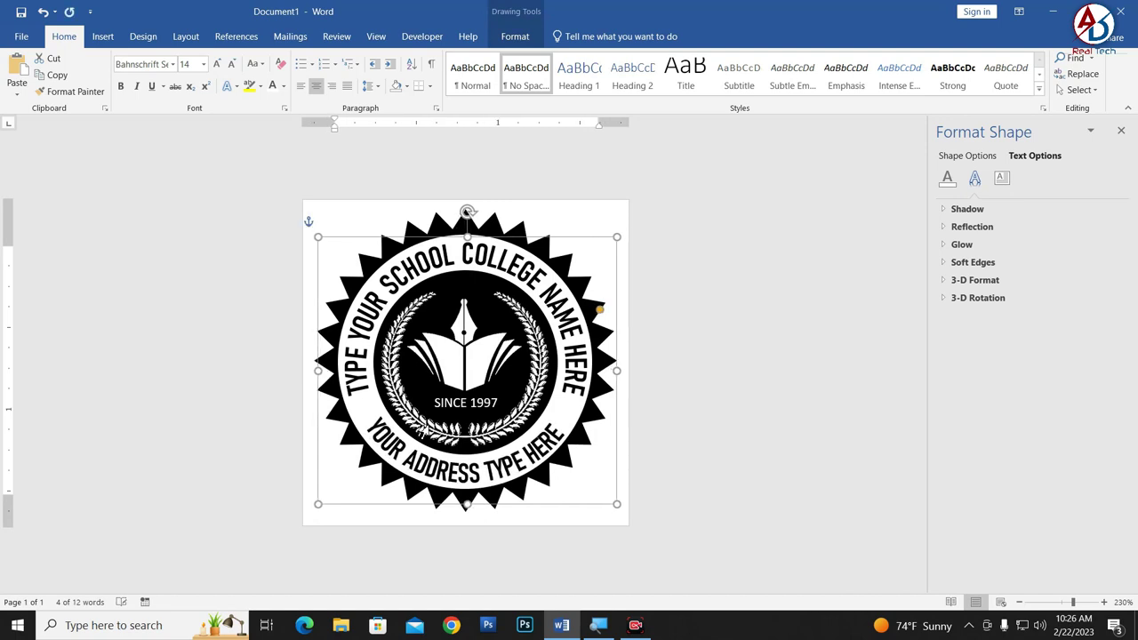
pyautogui.hotkey('ctrl', 'Right')
pyautogui.hotkey('ctrl', 'Up')
pyautogui.hotkey('ctrl', 'Left')
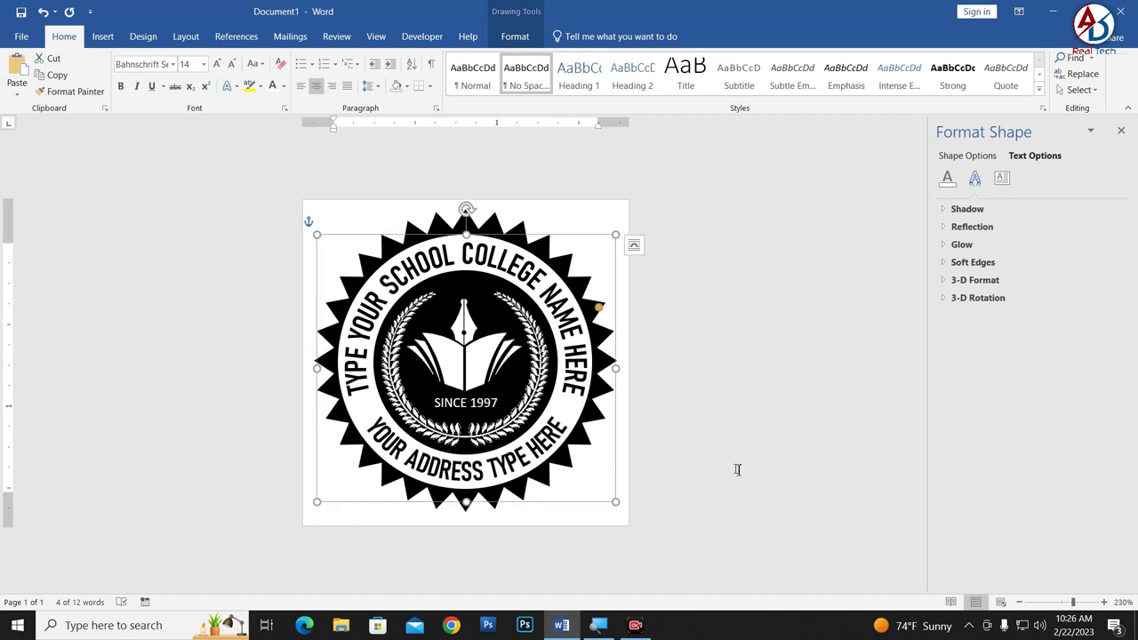
pyautogui.hotkey('ctrl', 'Down')
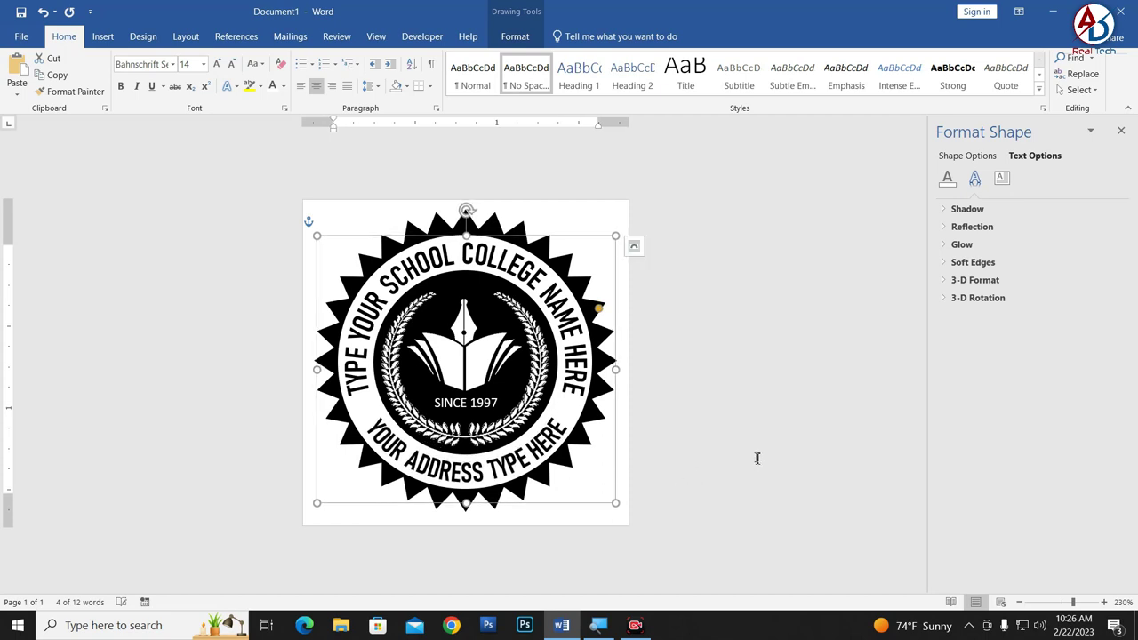
pyautogui.hotkey('ctrl', 'Down')
pyautogui.hotkey('ctrl', 'Down')
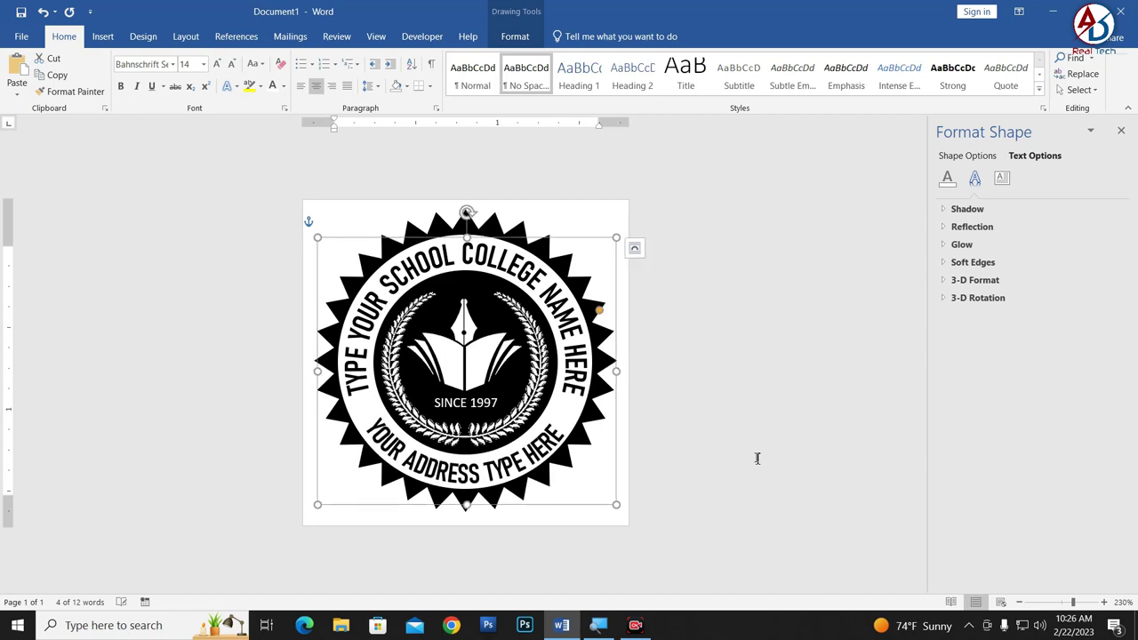
pyautogui.hotkey('ctrl', 'Right')
pyautogui.click(663, 442)
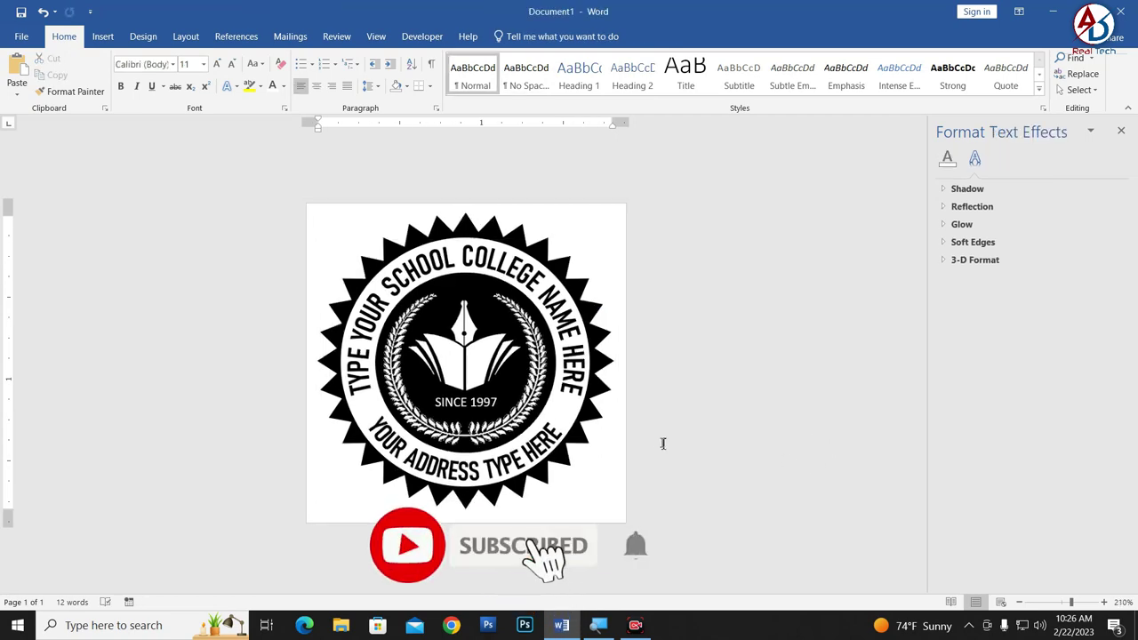
pyautogui.keyDown('ctrl'); pyautogui.scroll(-2, 664, 442); pyautogui.keyUp('ctrl')
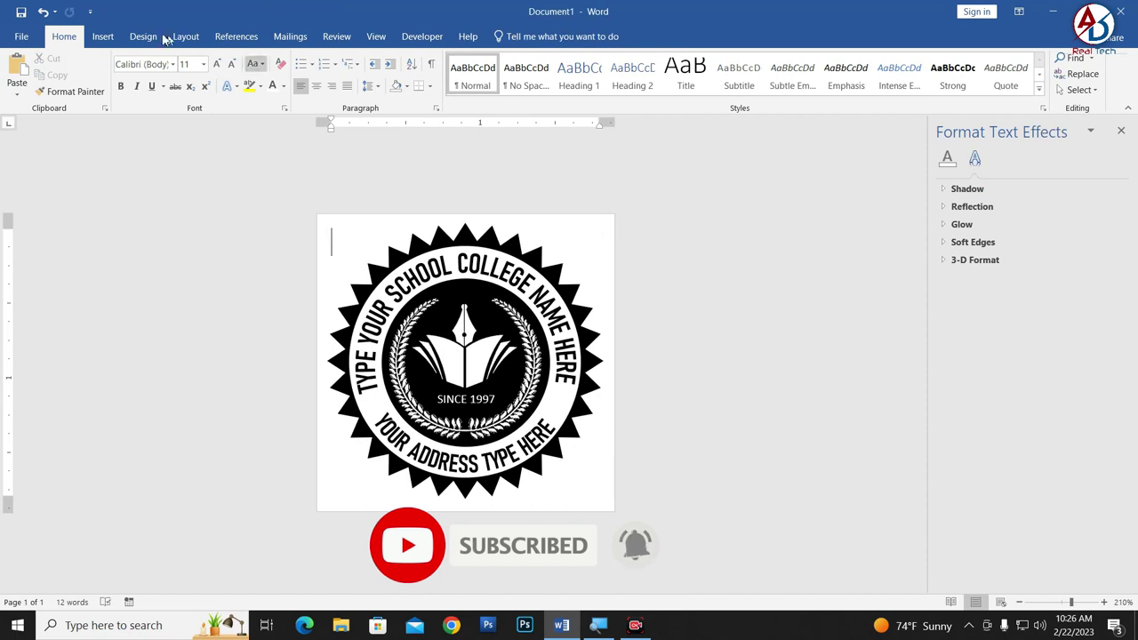
# Draw a small black dot and place it on the seal's right-side ring.
pyautogui.click(102, 36)
pyautogui.click(212, 83)
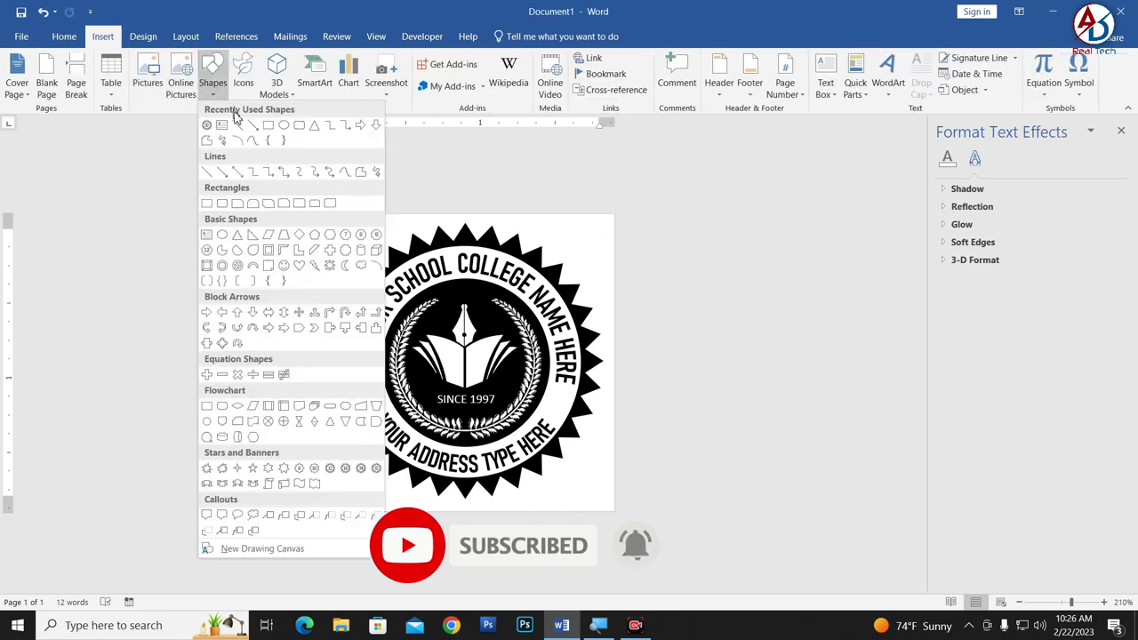
pyautogui.click(283, 129)
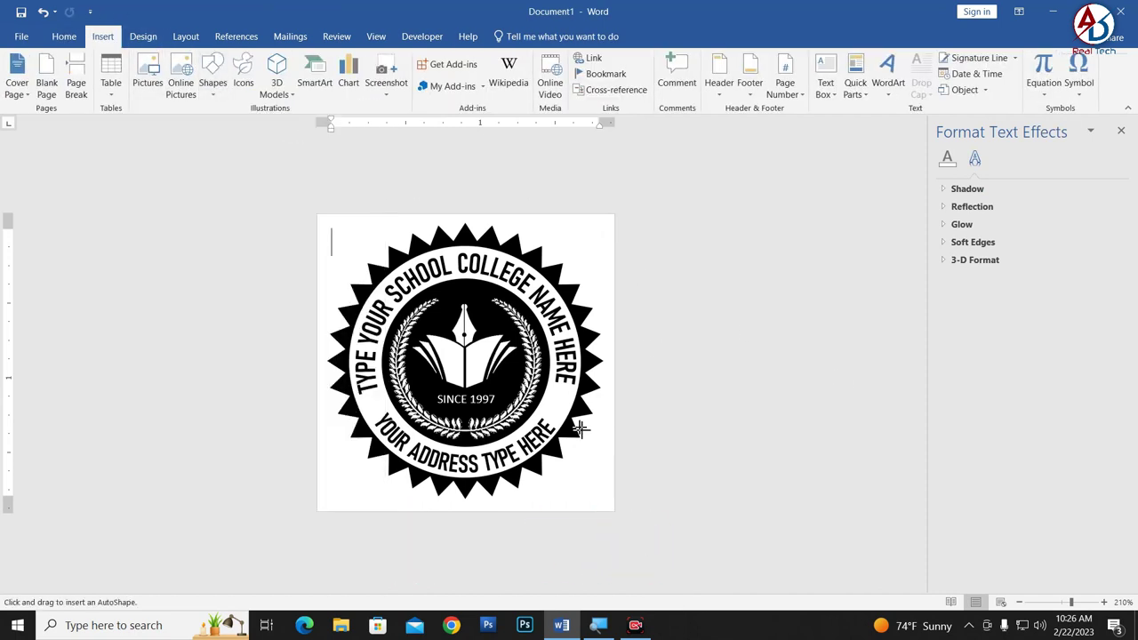
pyautogui.moveTo(590, 470); pyautogui.dragTo(590, 475)
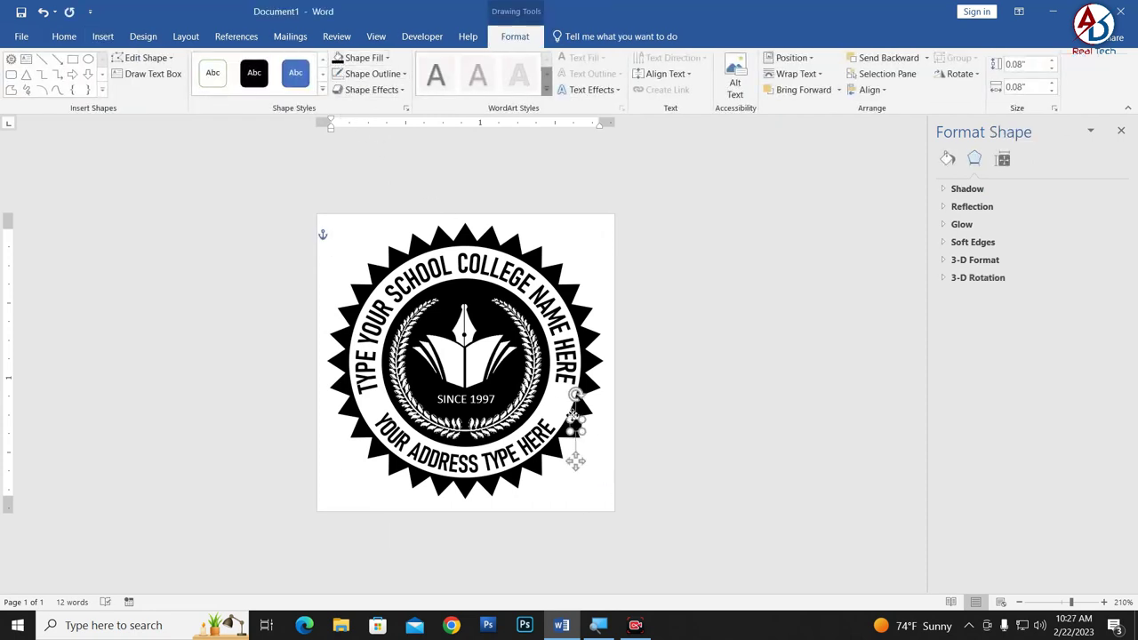
pyautogui.moveTo(585, 468); pyautogui.dragTo(554, 401)
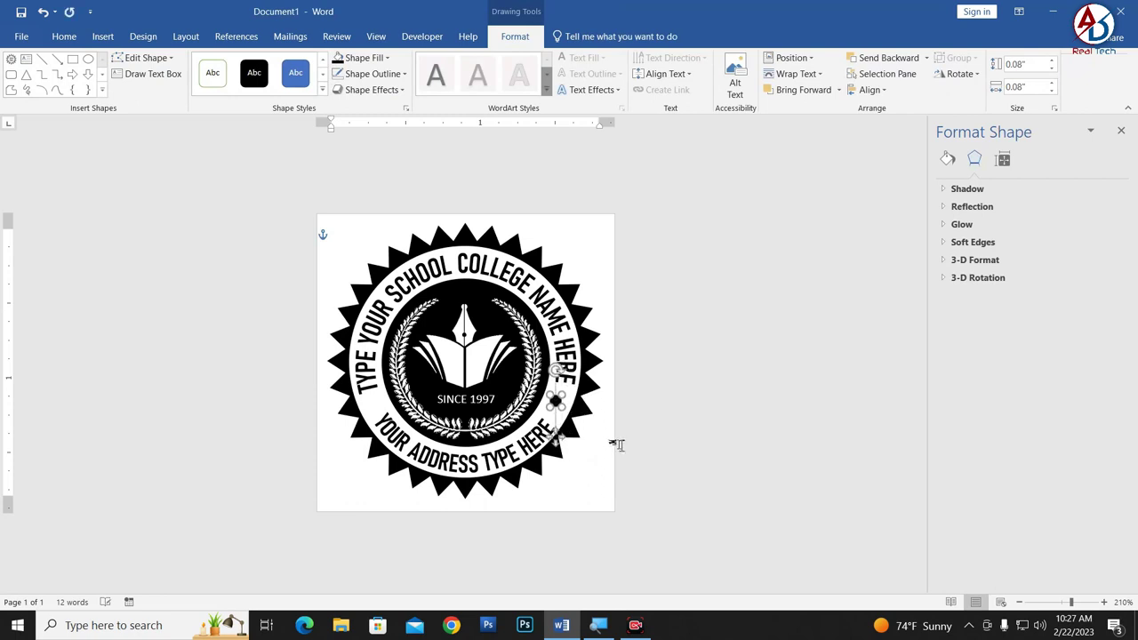
pyautogui.press('Down')
pyautogui.press('Right')
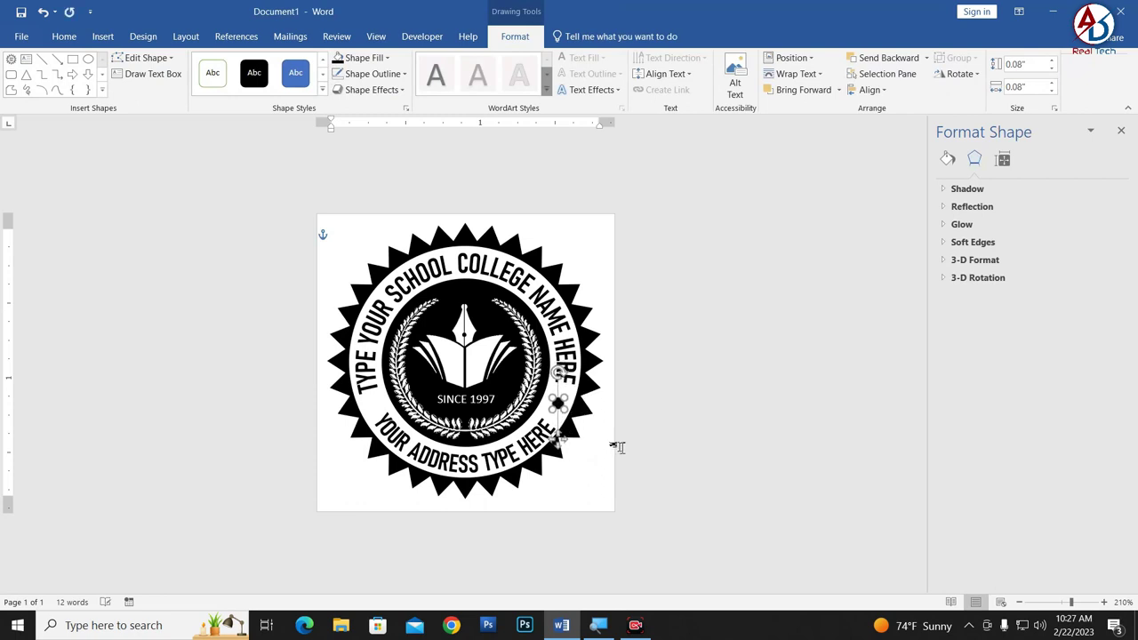
# Copy the dot to the left side of the ring between the two arcs.
pyautogui.moveTo(558, 404); pyautogui.dragTo(388, 411)
pyautogui.click(582, 409)
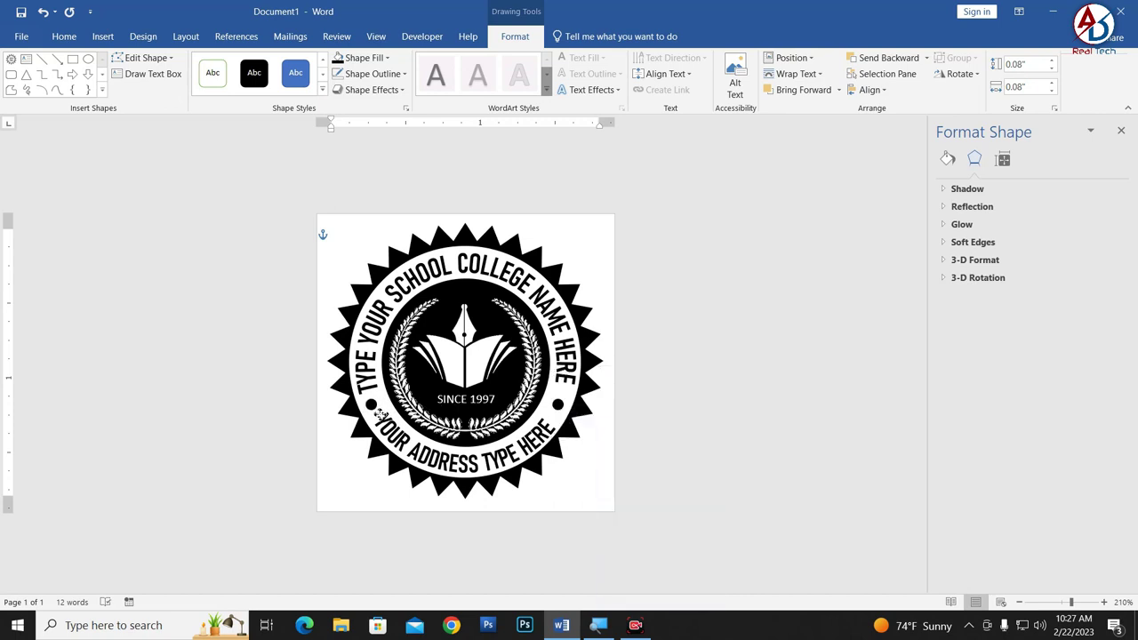
pyautogui.click(381, 413)
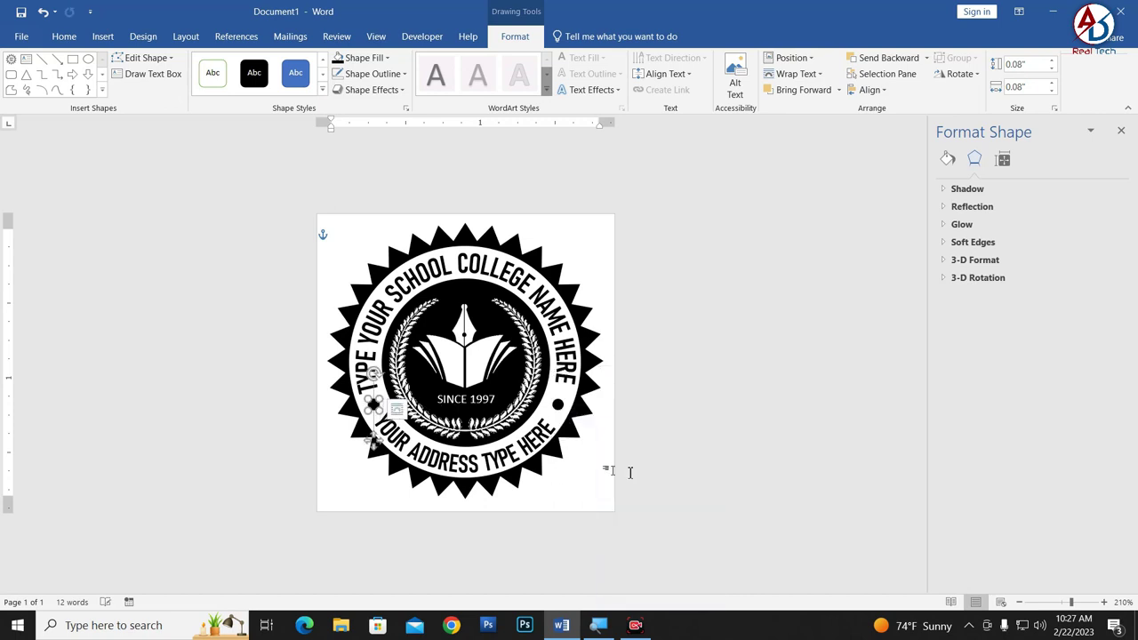
pyautogui.click(793, 485)
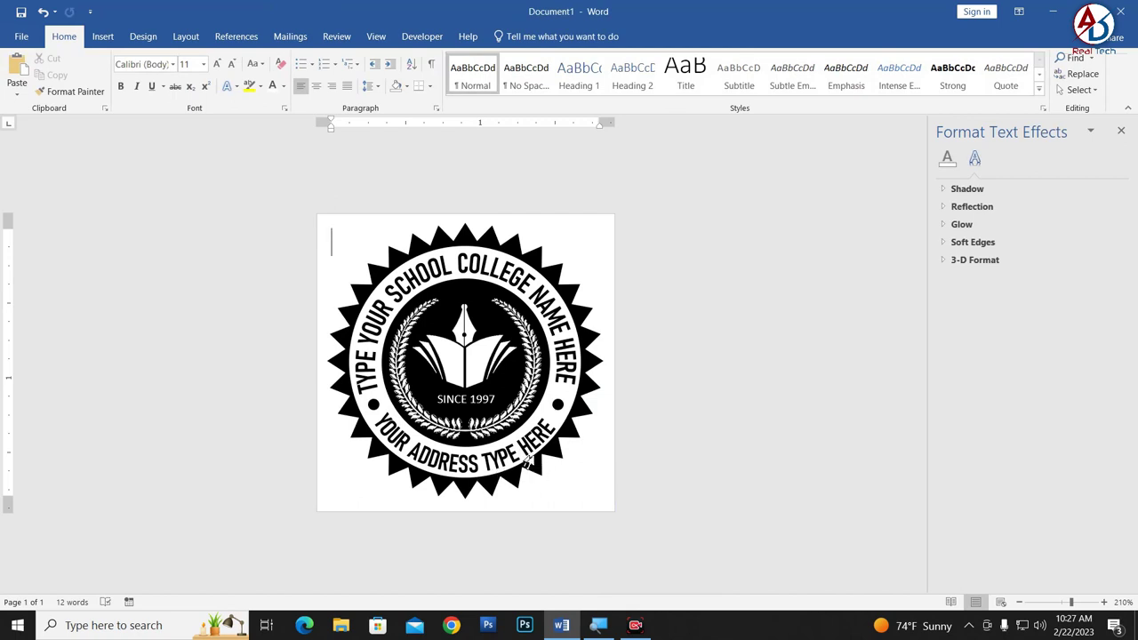
pyautogui.moveTo(527, 461); pyautogui.dragTo(511, 272)
# Undo the accidental move, rotate the address arc text slightly, then deselect it.
pyautogui.press('Escape')
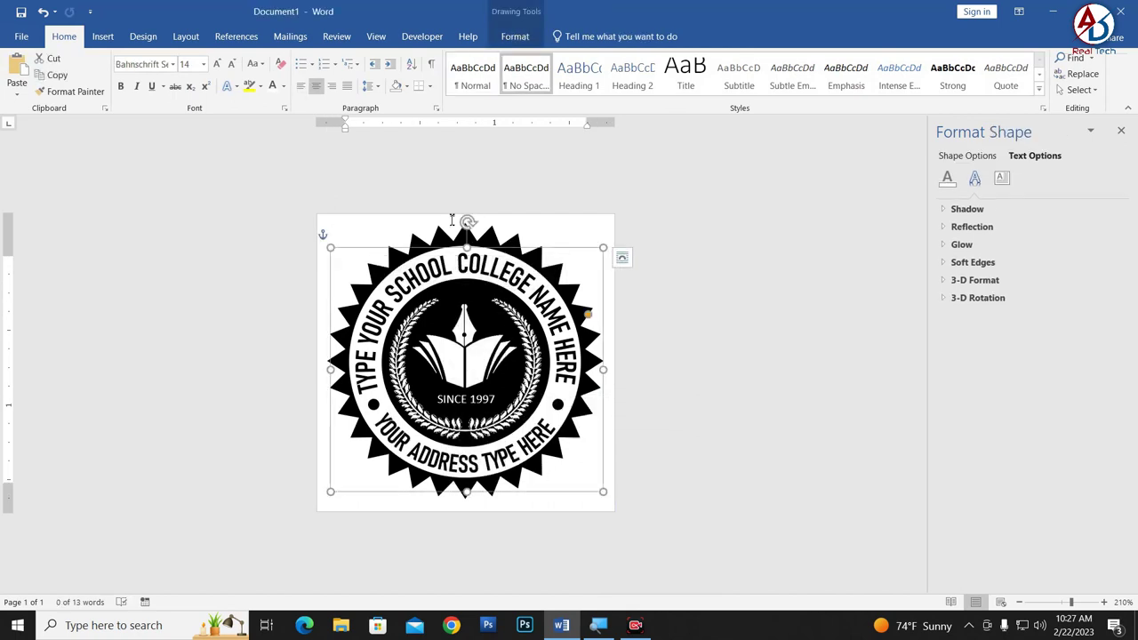
pyautogui.moveTo(467, 223); pyautogui.dragTo(459, 224)
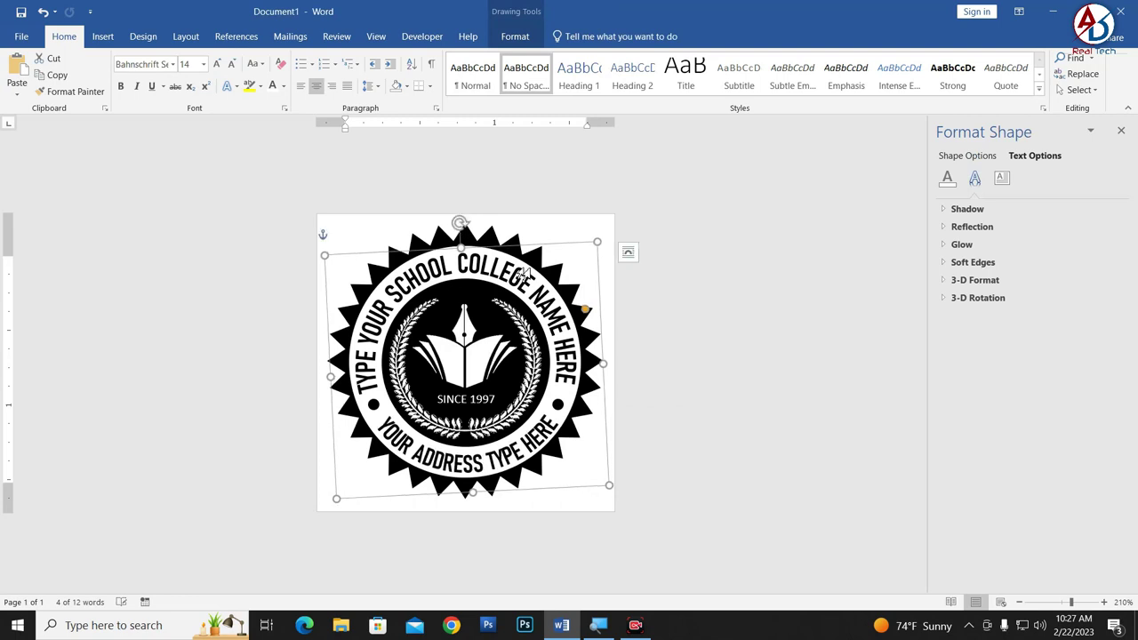
pyautogui.click(696, 385)
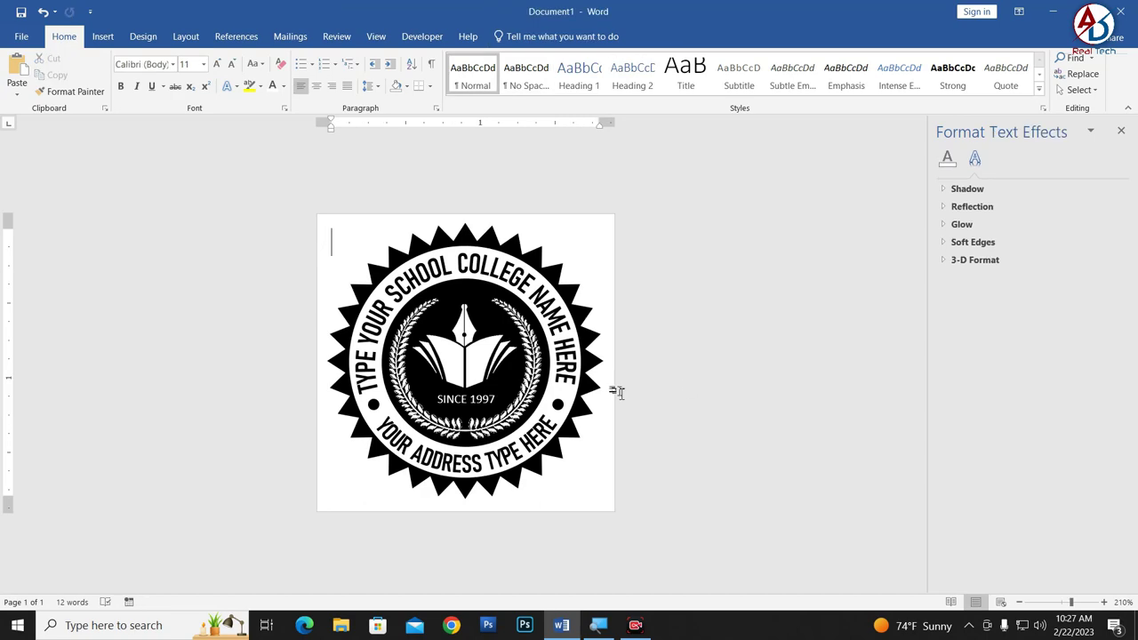
pyautogui.keyDown('ctrl'); pyautogui.scroll(-5, 614, 418); pyautogui.keyUp('ctrl')
pyautogui.keyDown('ctrl'); pyautogui.scroll(1, 605, 447); pyautogui.keyUp('ctrl')
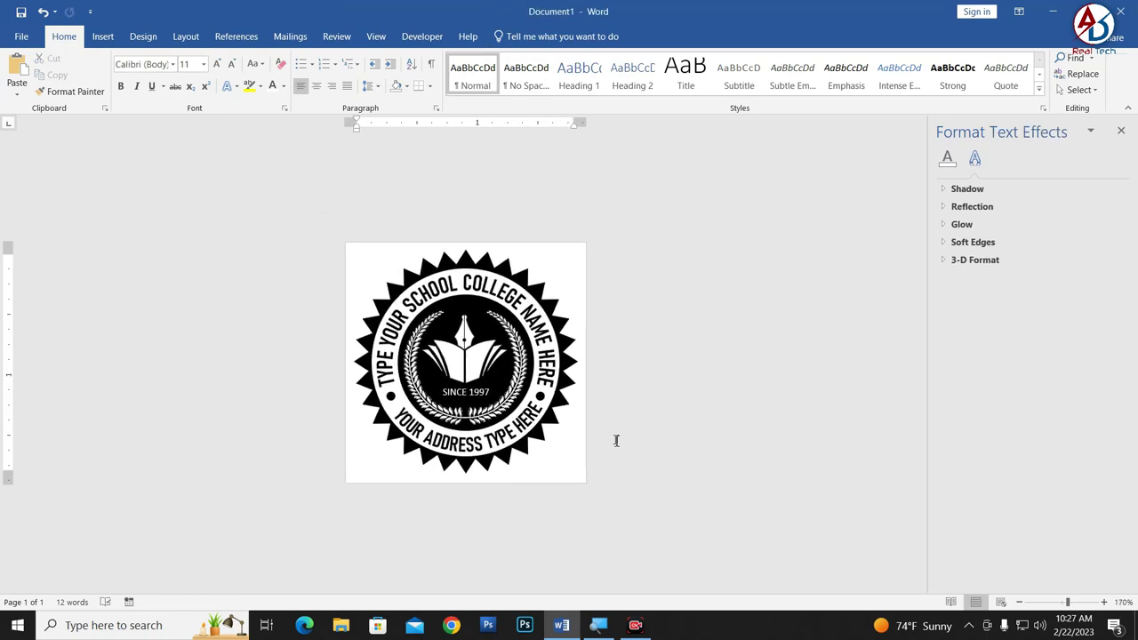
pyautogui.keyDown('ctrl'); pyautogui.scroll(2, 616, 440); pyautogui.keyUp('ctrl')
pyautogui.keyDown('ctrl'); pyautogui.scroll(2, 616, 440); pyautogui.keyUp('ctrl')
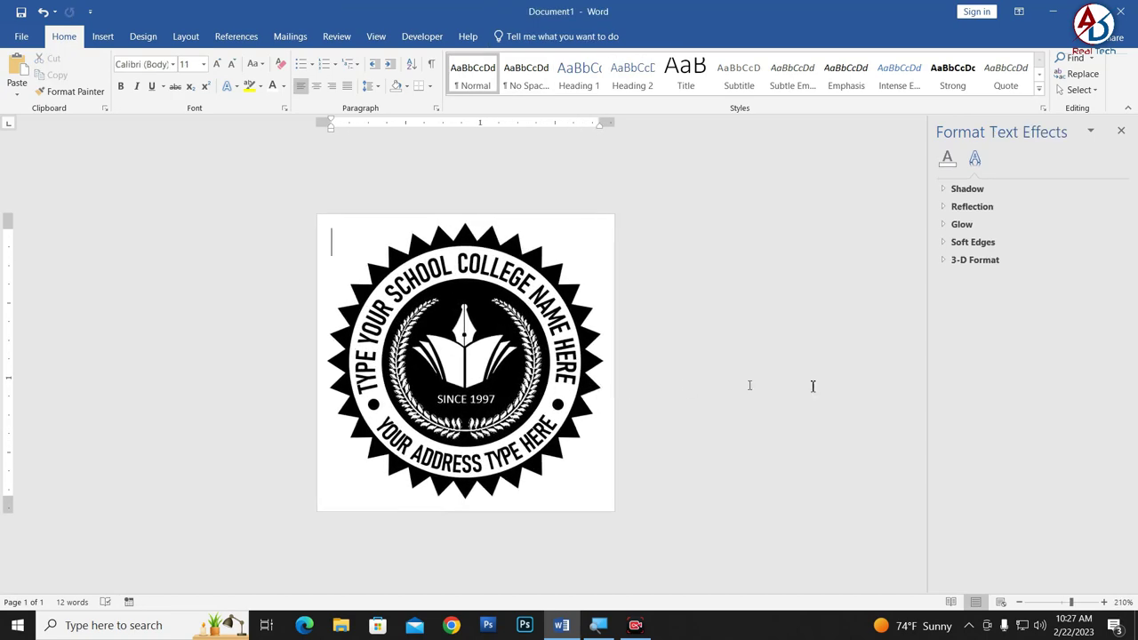
# Close the Format Text Effects pane and check the left side dot of the seal.
pyautogui.click(1120, 131)
pyautogui.keyDown('ctrl'); pyautogui.scroll(1, 729, 425); pyautogui.keyUp('ctrl')
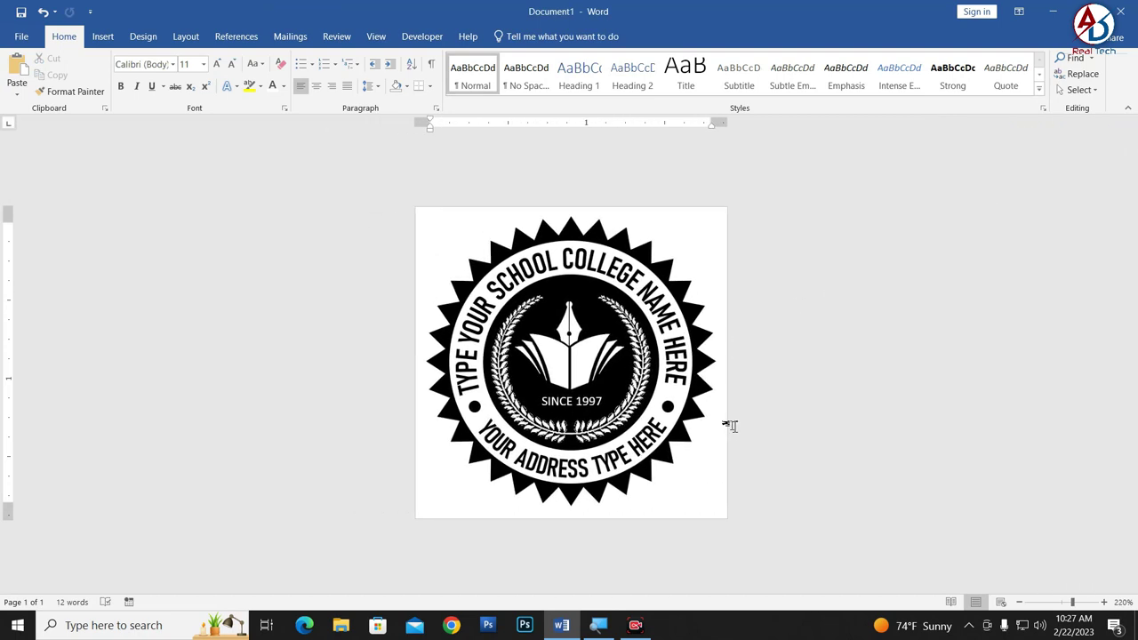
pyautogui.click(476, 409)
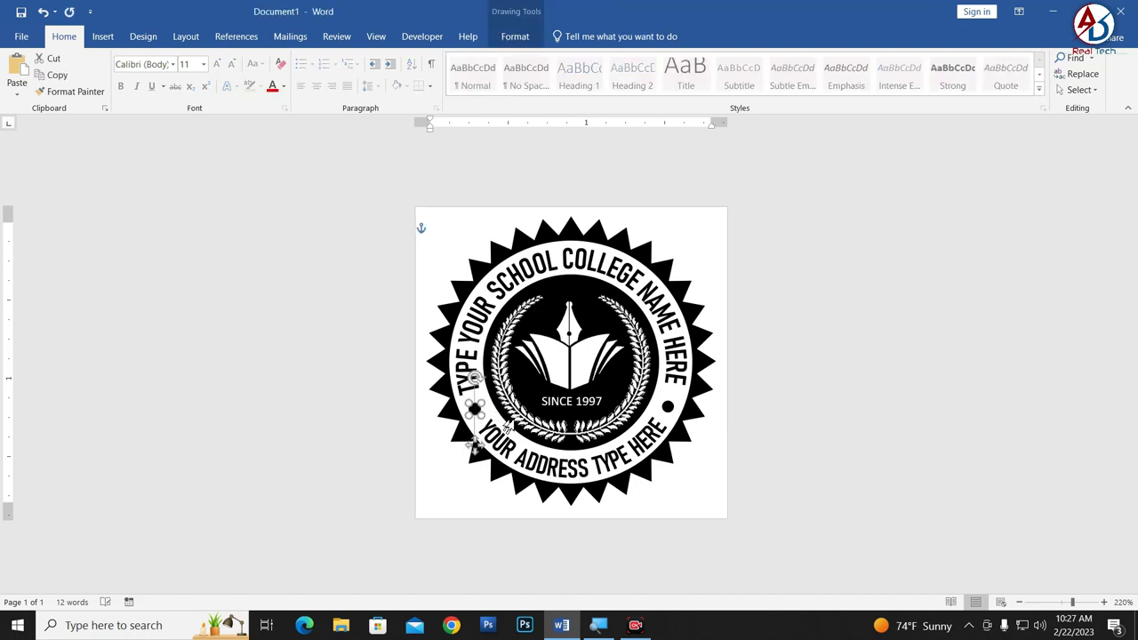
pyautogui.click(714, 470)
pyautogui.keyDown('ctrl'); pyautogui.scroll(-1, 576, 416); pyautogui.keyUp('ctrl')
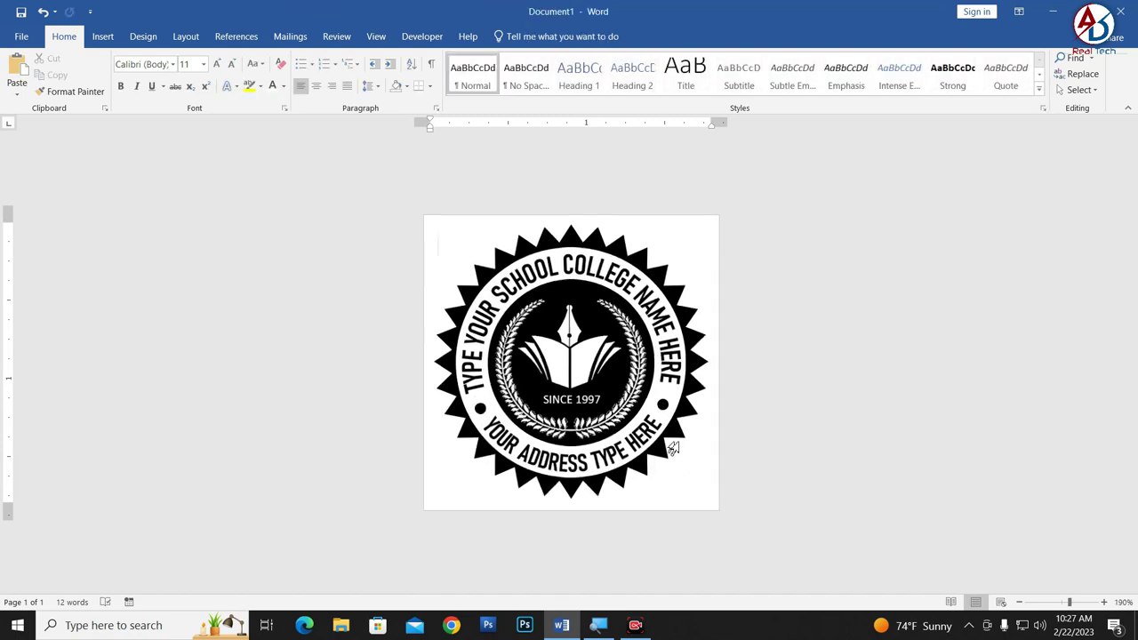
# Save the seal as a Word document named 'STAMP LOGO'.
pyautogui.click(21, 36)
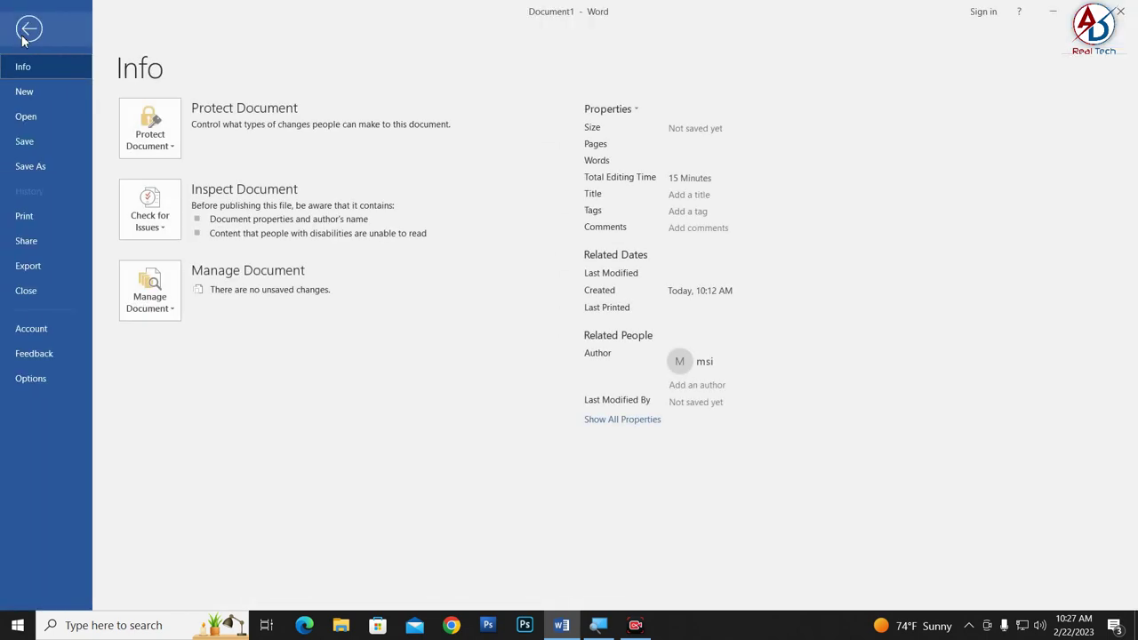
pyautogui.click(26, 166)
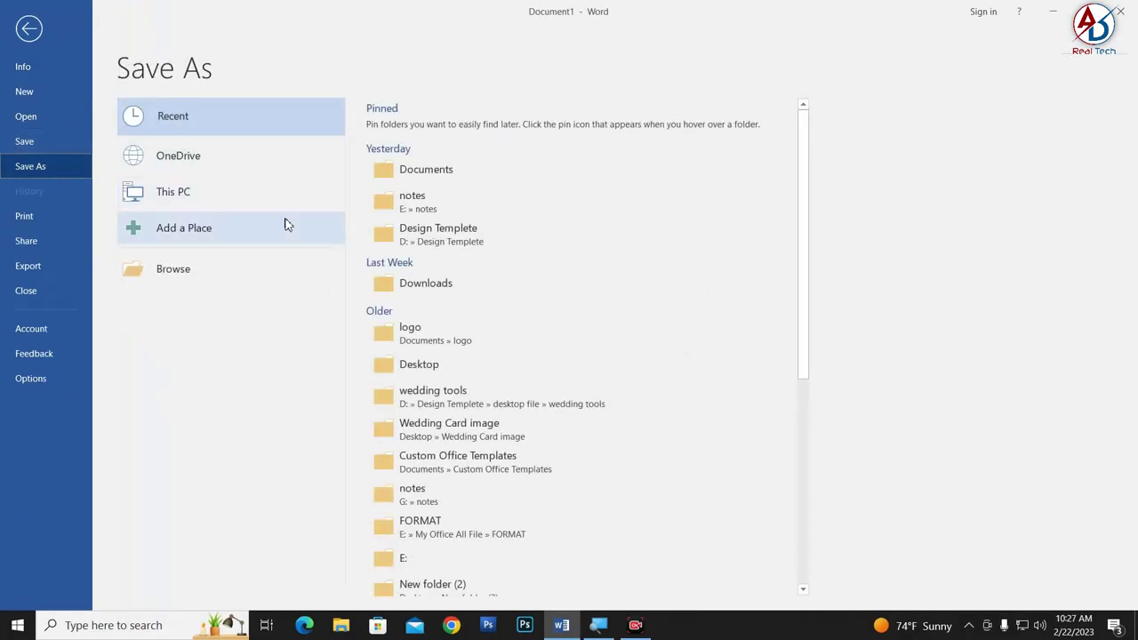
pyautogui.click(194, 267)
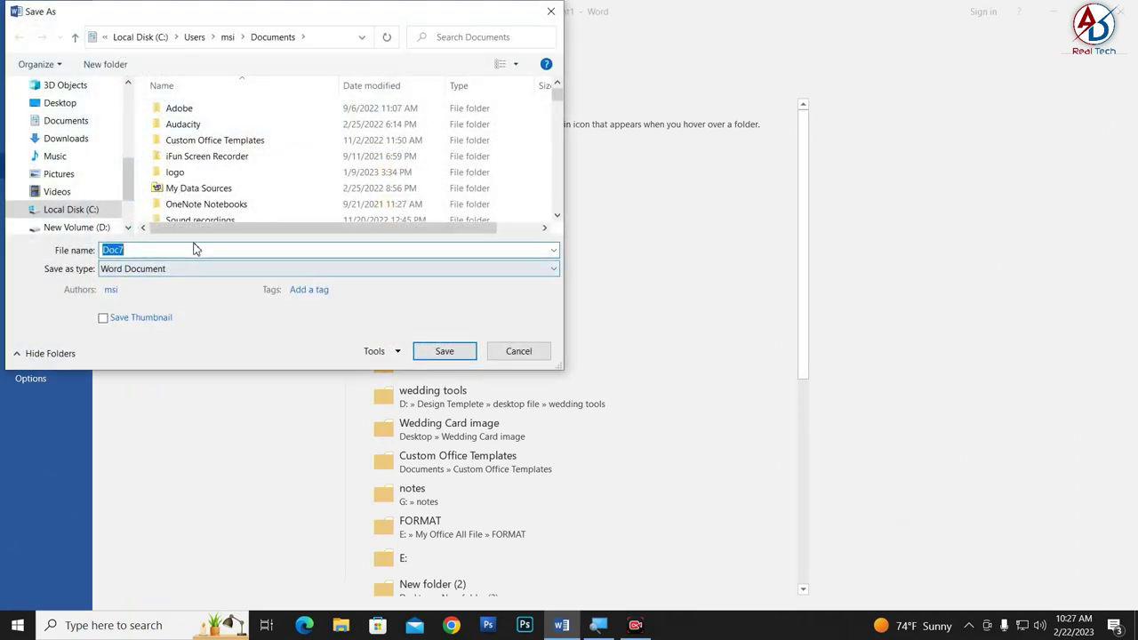
pyautogui.write('ST')
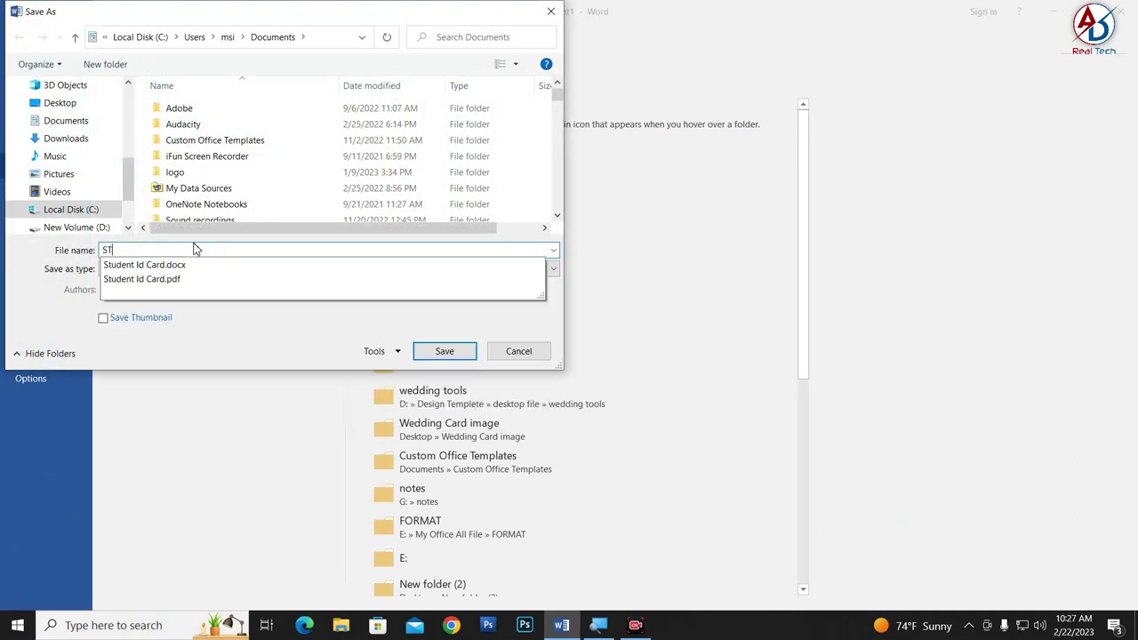
pyautogui.write('AP')
pyautogui.press('BackSpace')
pyautogui.write('MP')
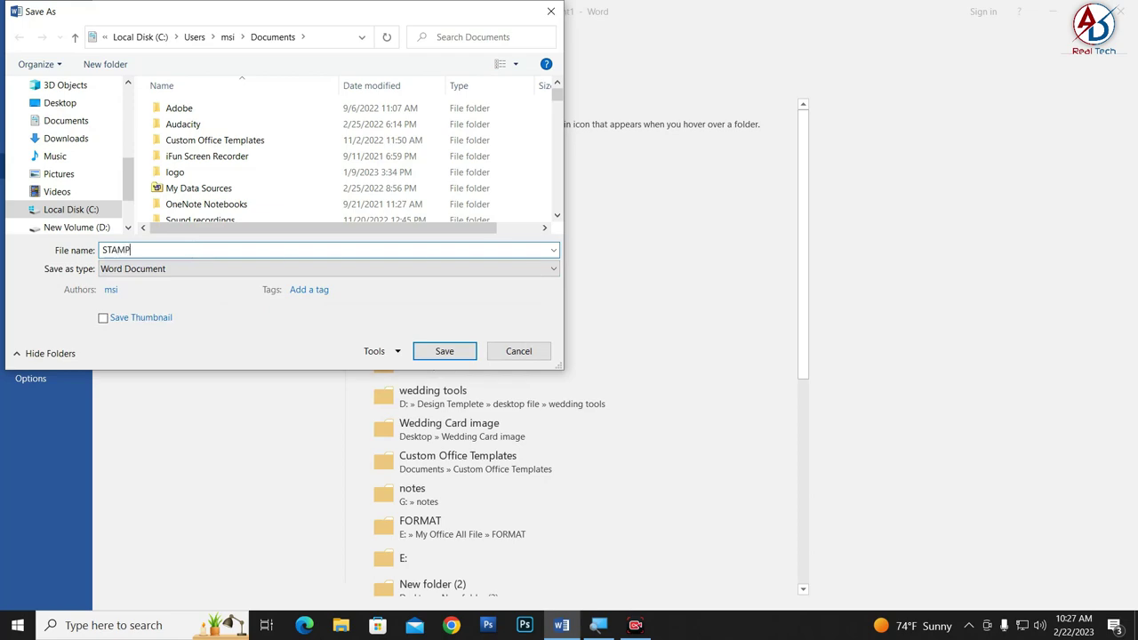
pyautogui.write(' LOG')
pyautogui.write('O')
pyautogui.press('Return')
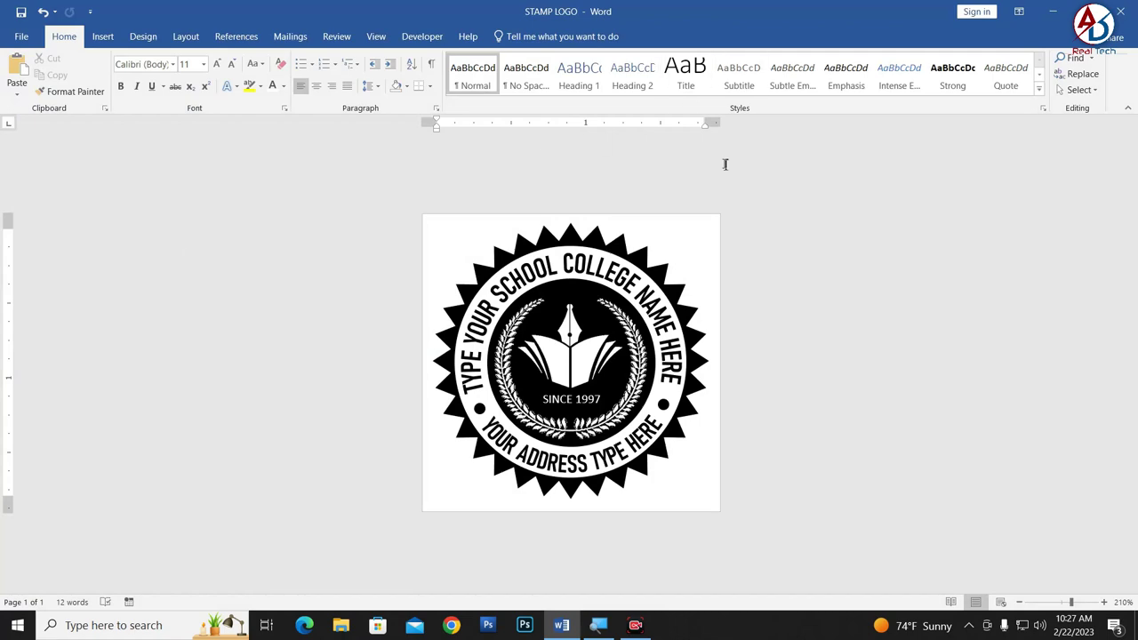
# Save another copy of 'STAMP LOGO' in PDF format.
pyautogui.click(22, 37)
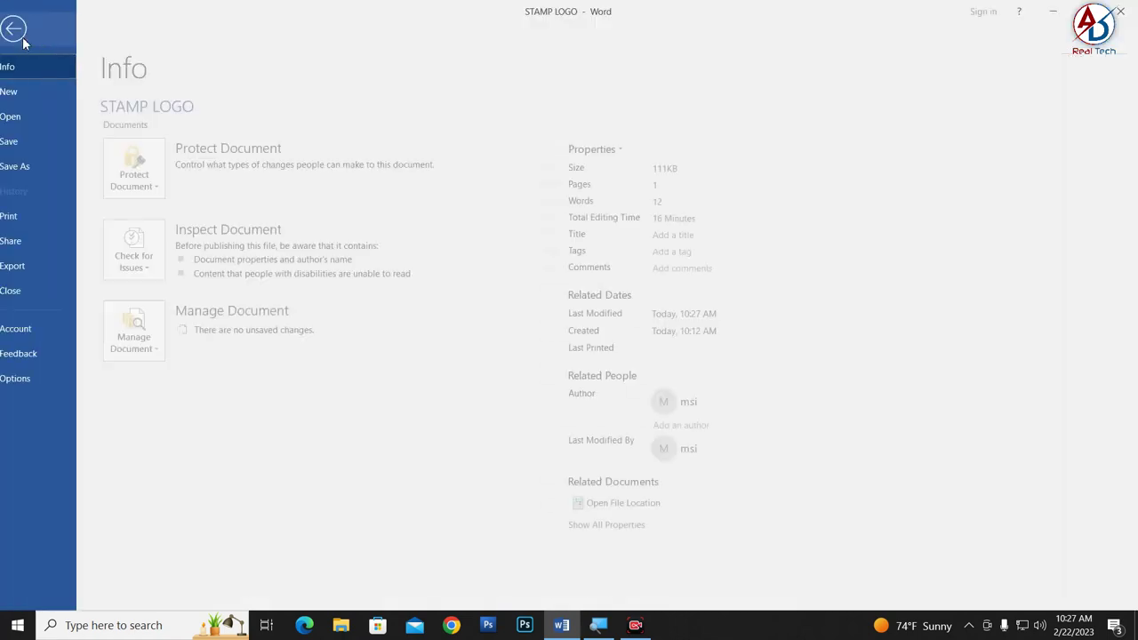
pyautogui.click(37, 168)
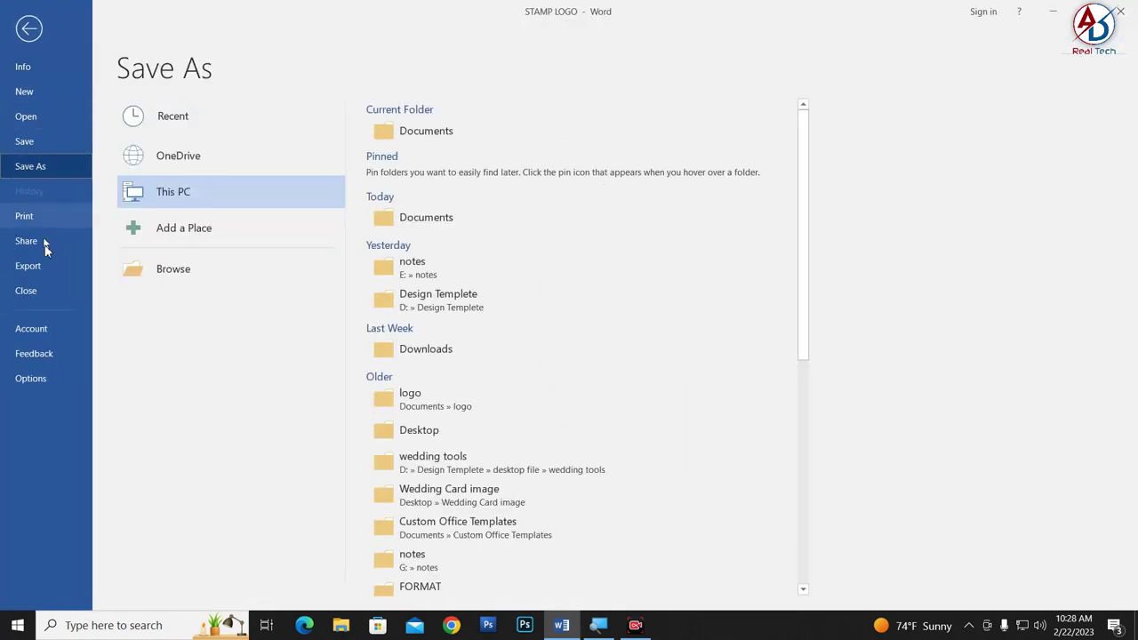
pyautogui.click(168, 271)
pyautogui.click(249, 269)
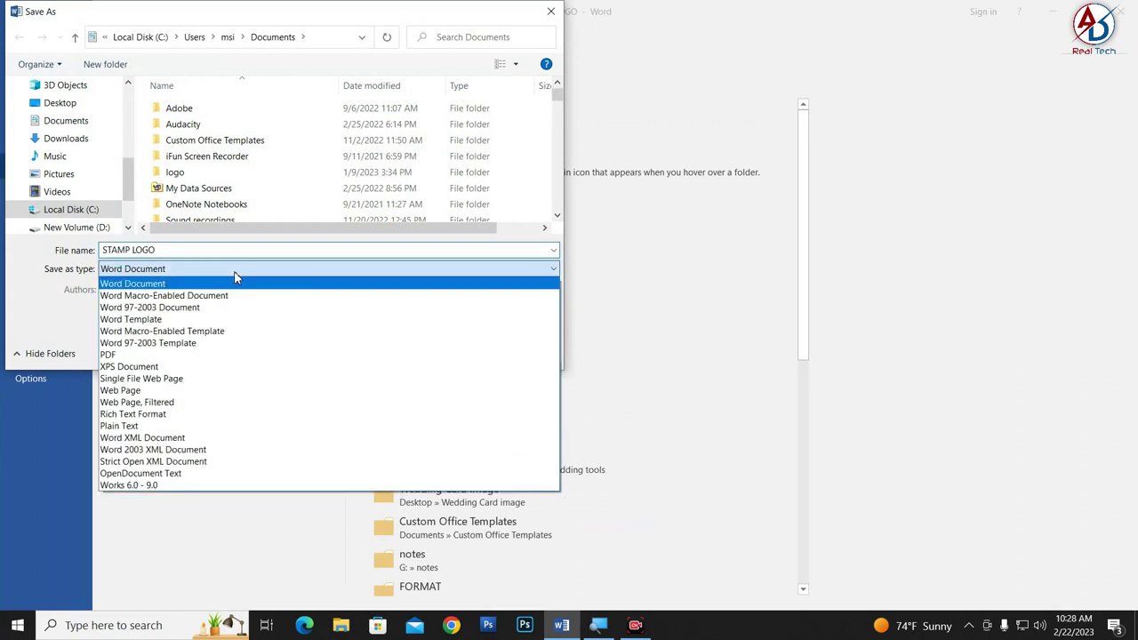
pyautogui.click(202, 360)
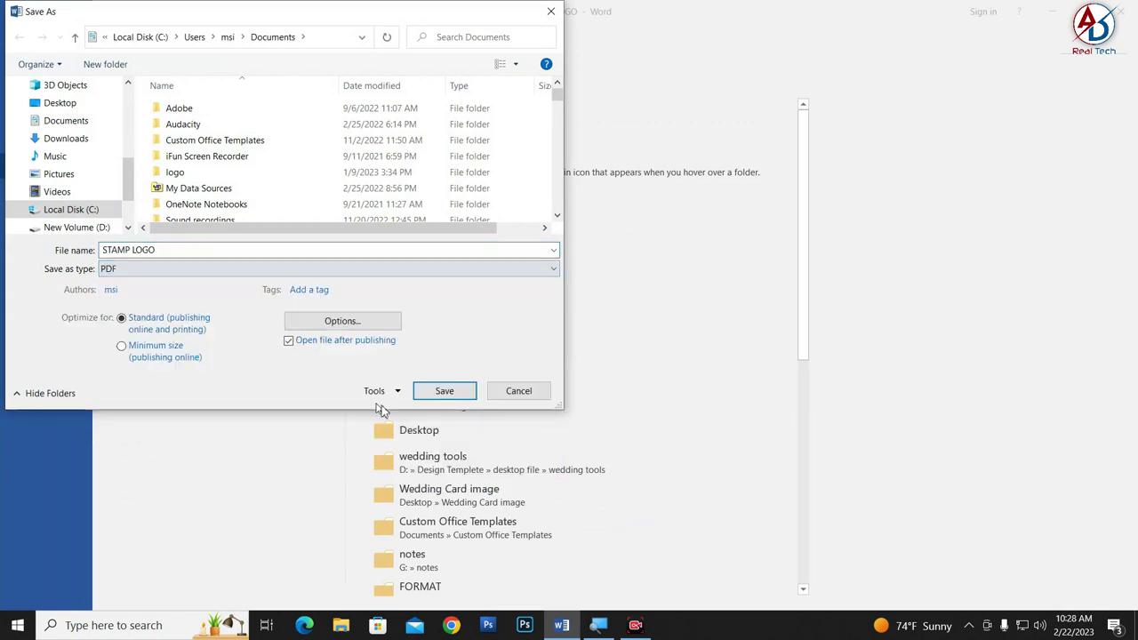
pyautogui.click(442, 390)
pyautogui.scroll(3, 622, 320)
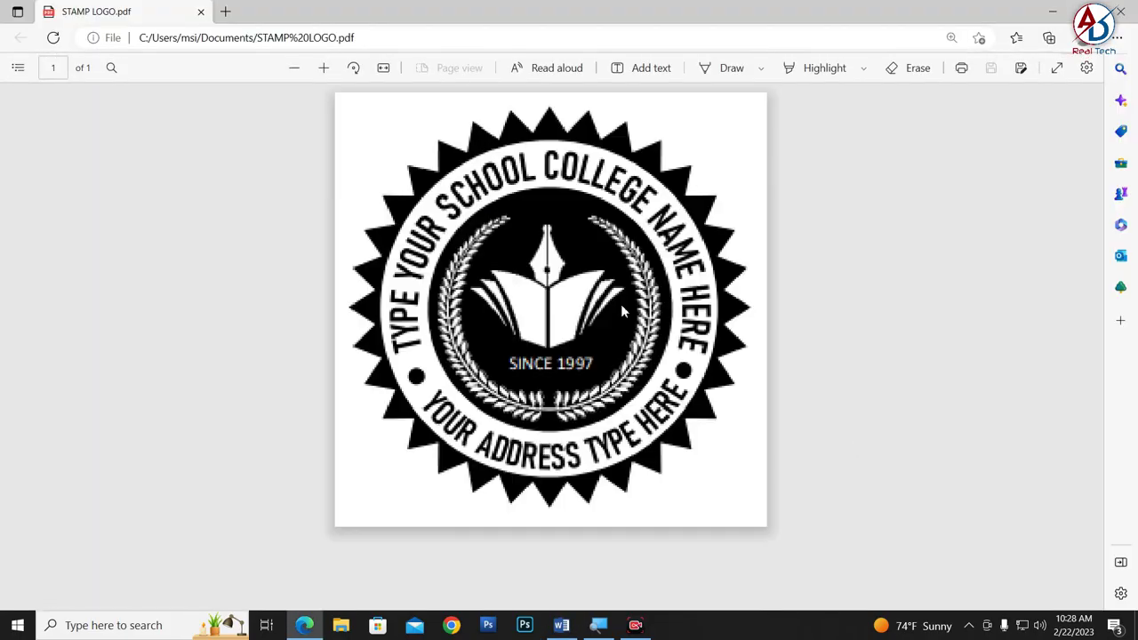
pyautogui.scroll(1, 621, 304)
pyautogui.scroll(-2, 557, 324)
pyautogui.scroll(2, 557, 325)
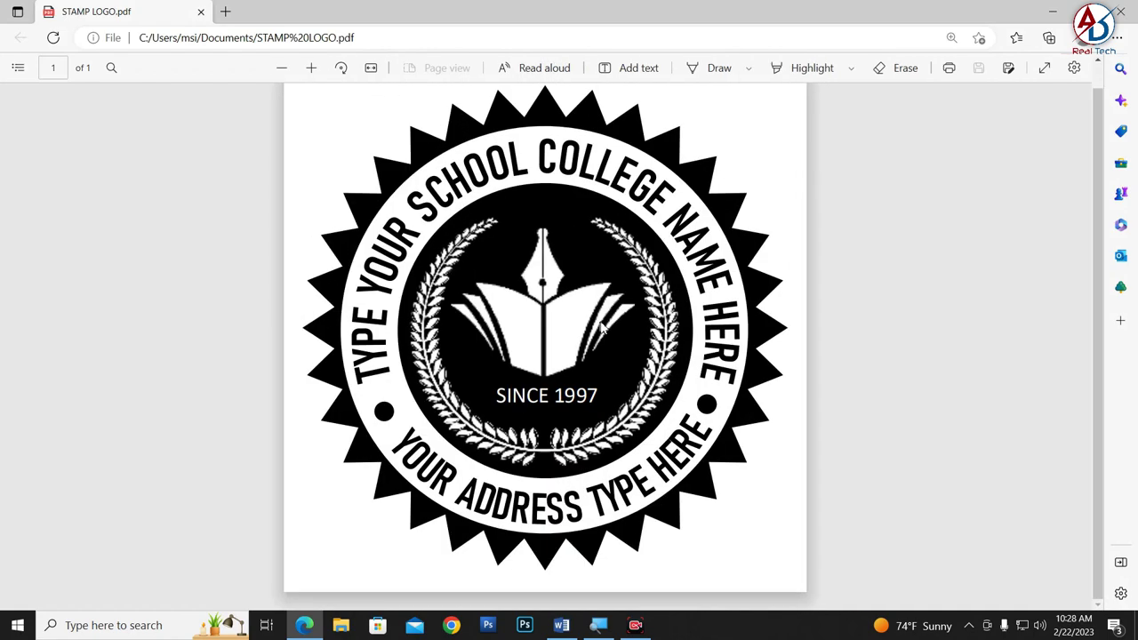
pyautogui.scroll(-1, 570, 352)
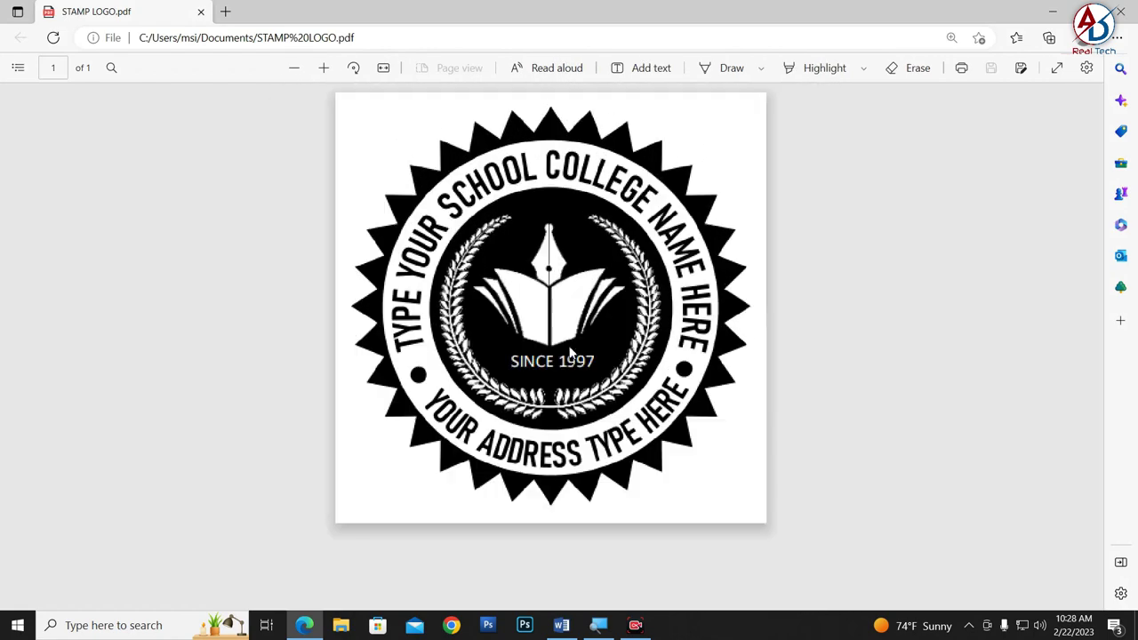
pyautogui.scroll(2, 533, 347)
pyautogui.scroll(1, 508, 336)
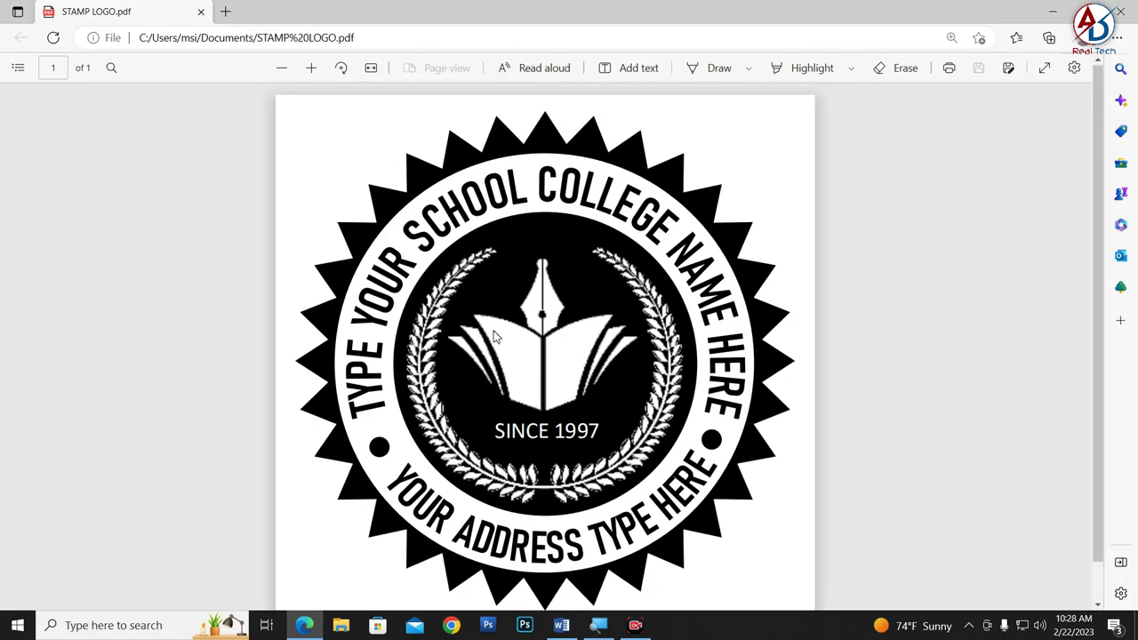
pyautogui.scroll(-2, 598, 245)
pyautogui.scroll(3, 597, 246)
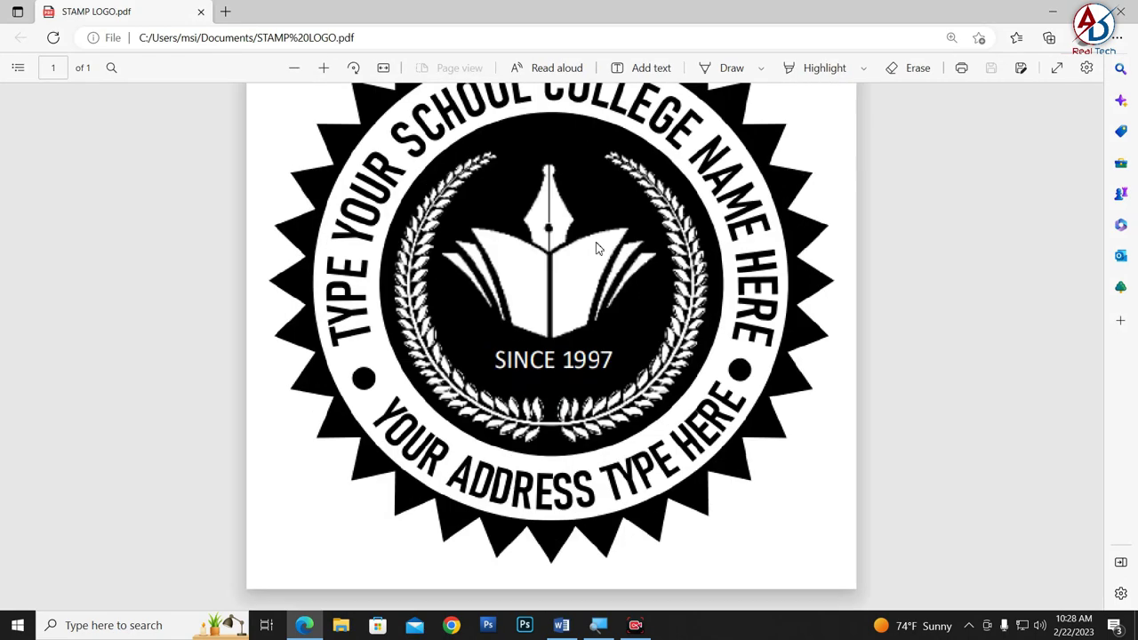
pyautogui.scroll(-2, 585, 252)
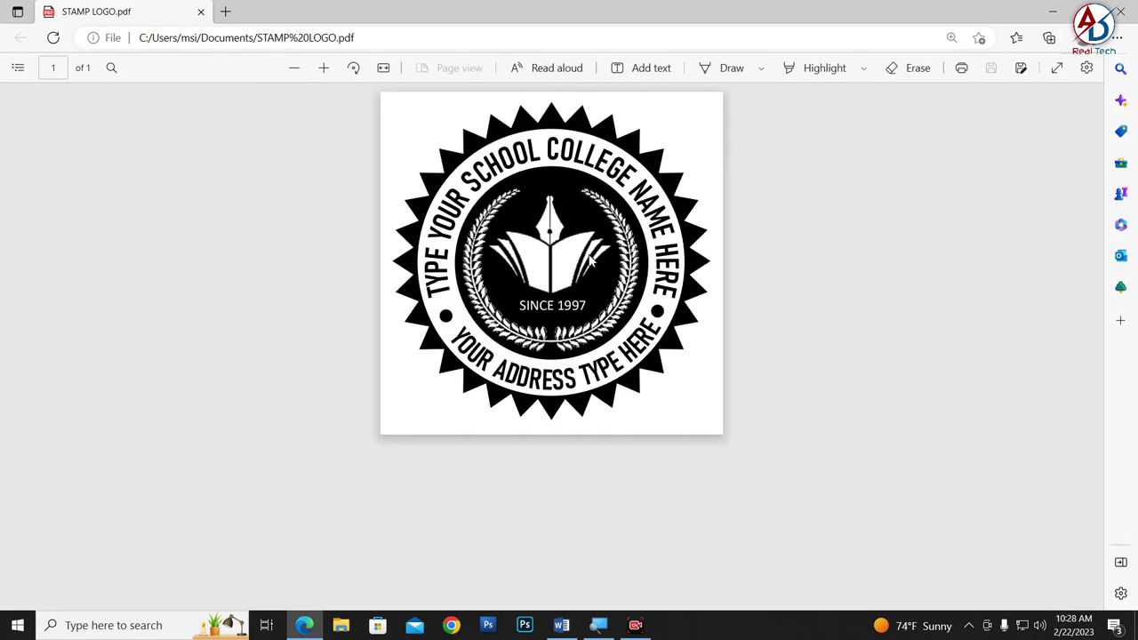